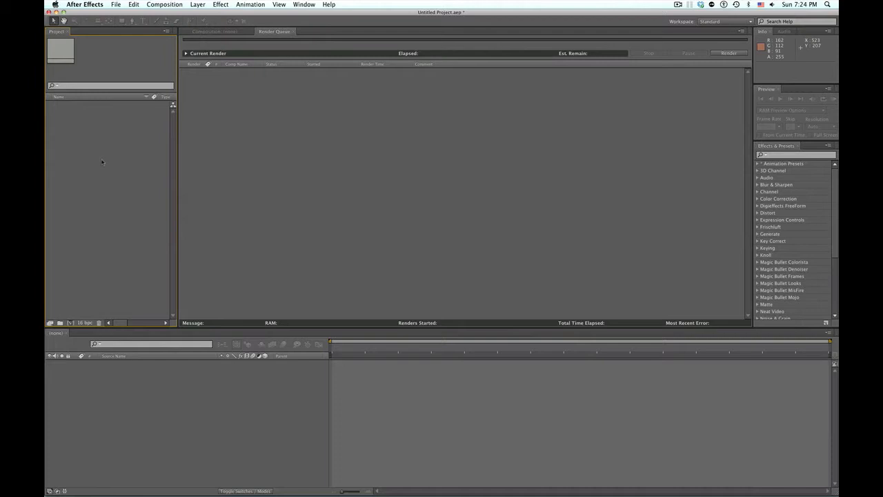
Import 720plane.mov from the 07_SyntheyesWalkThrough folder as footage.
double_click(103, 161)
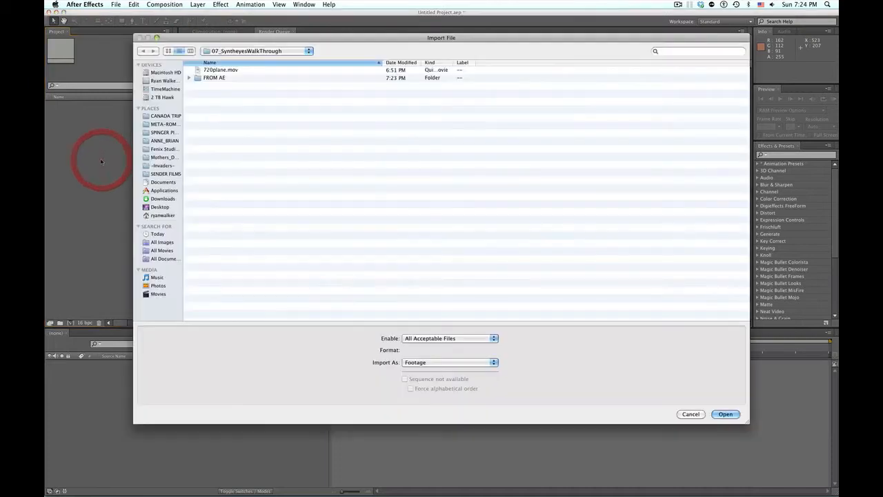
click(221, 63)
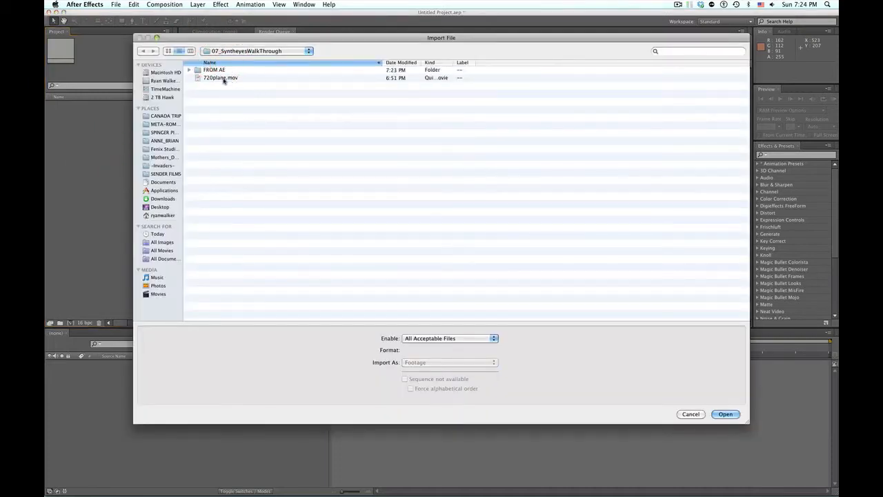
click(221, 78)
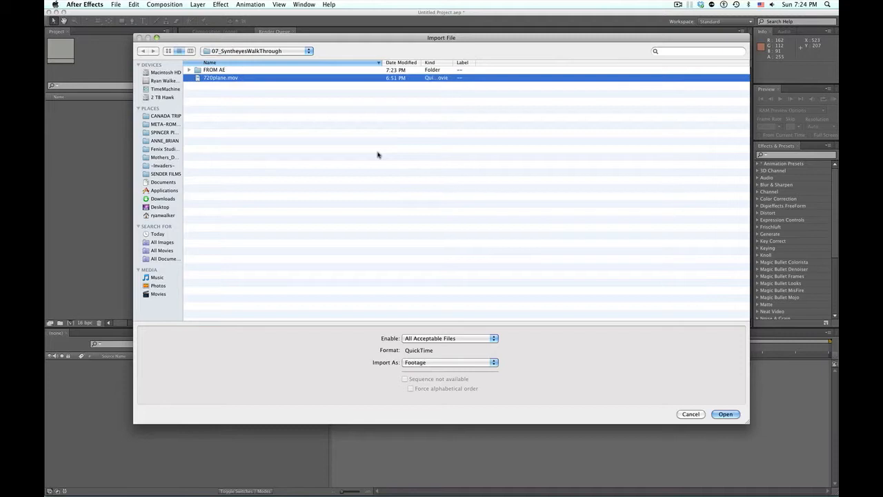
key(Return)
click(85, 144)
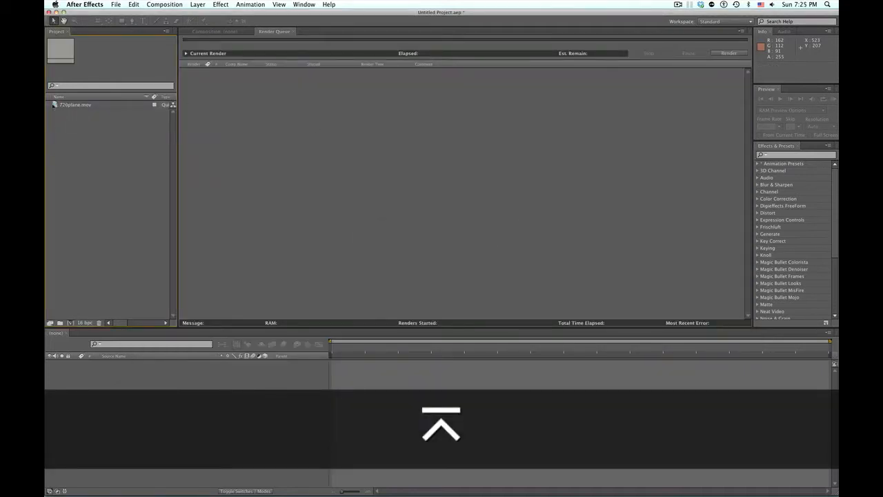
Create a composition from 720plane.mov and scrub through its opening seconds.
click(75, 104)
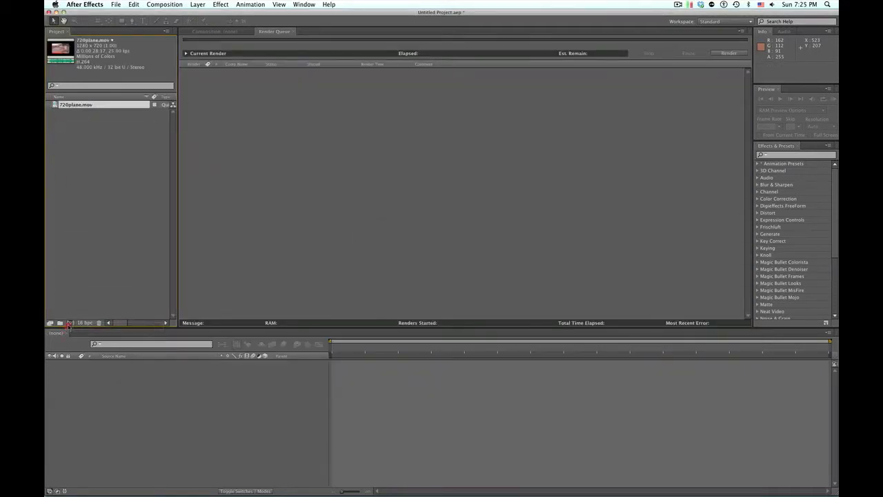
click(68, 322)
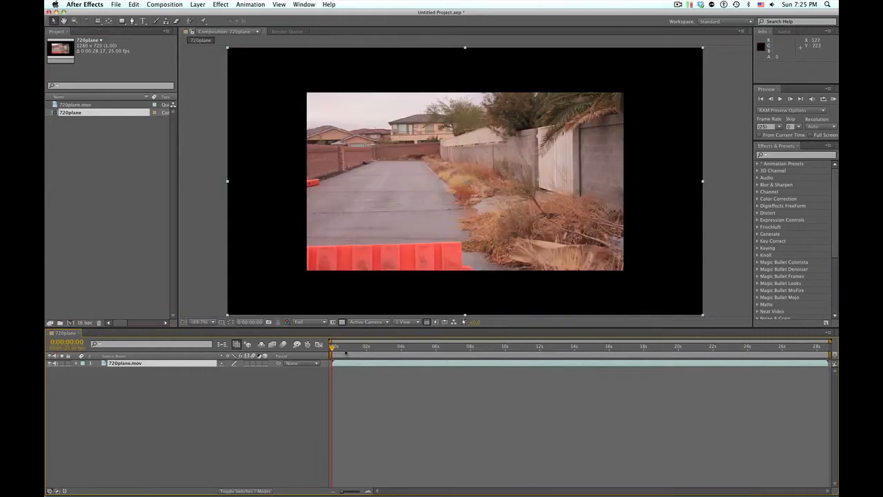
key(space)
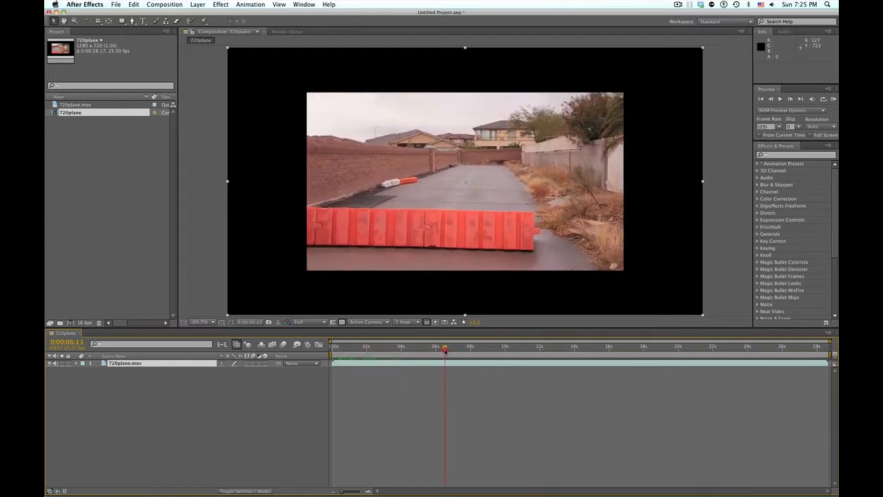
drag(444, 351, 332, 349)
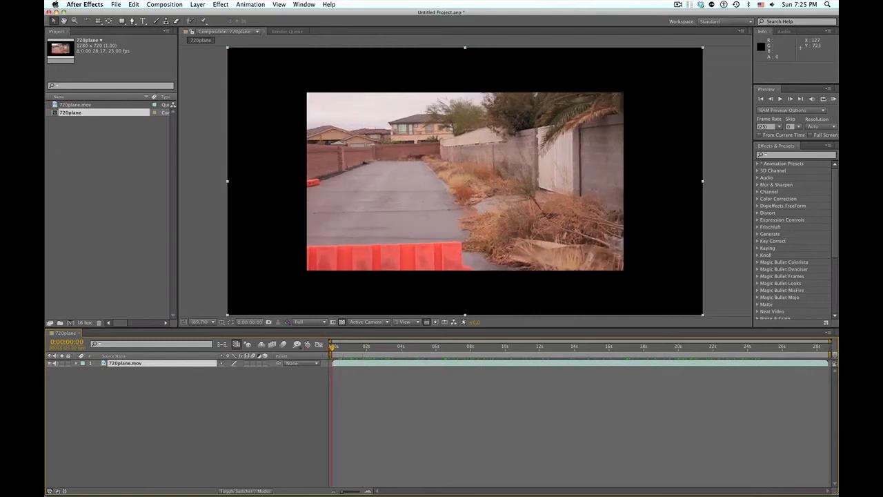
drag(394, 347, 403, 349)
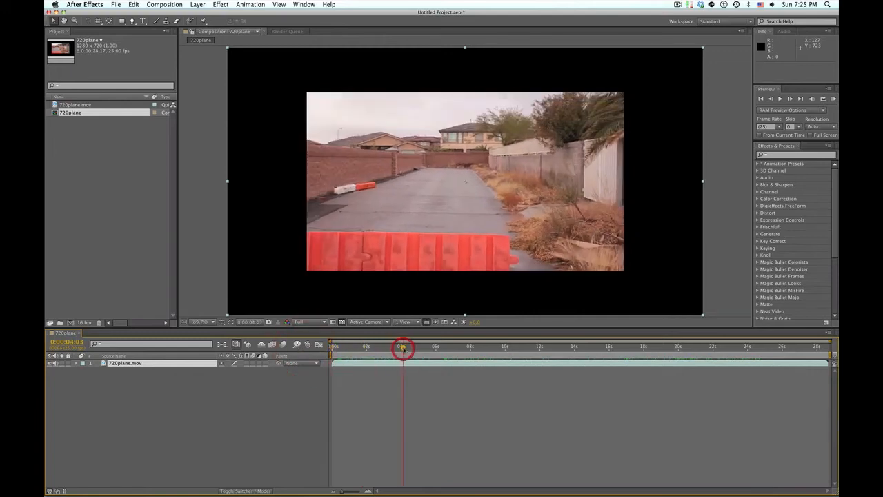
Examine the frame size, duration, frame rate and codec of the 720plane.mov footage.
click(120, 159)
click(83, 104)
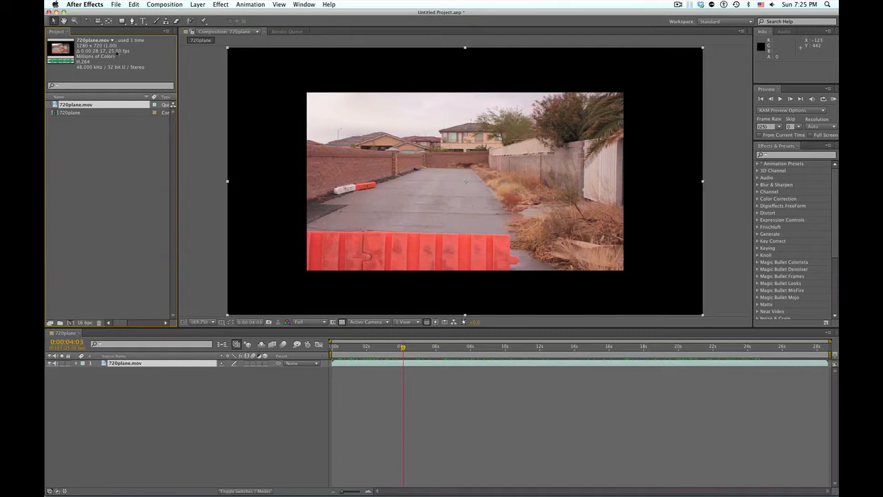
click(99, 173)
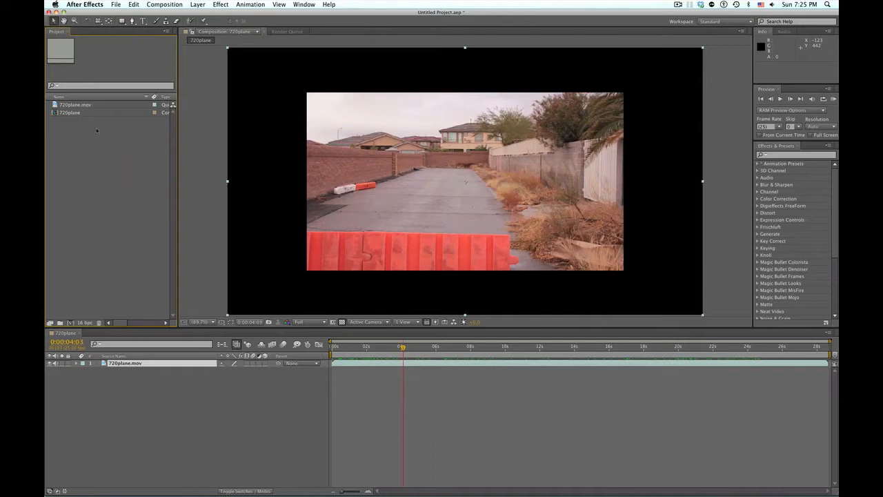
click(79, 105)
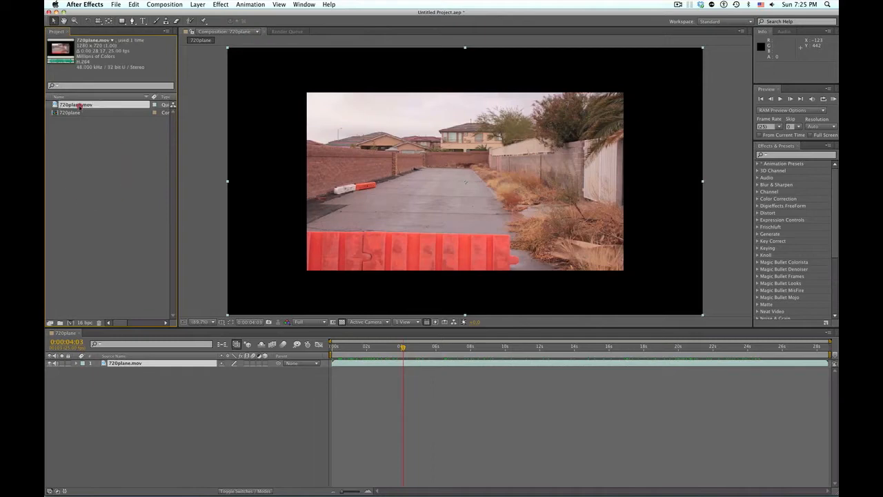
click(109, 145)
click(75, 105)
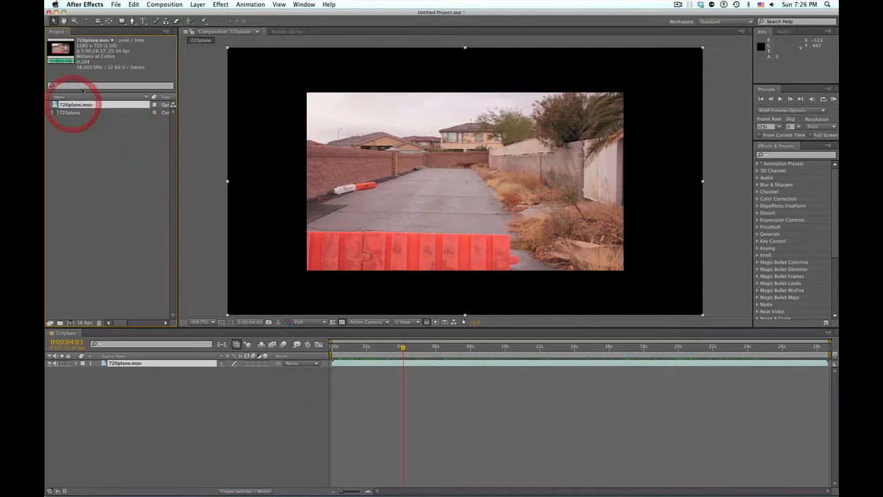
click(99, 147)
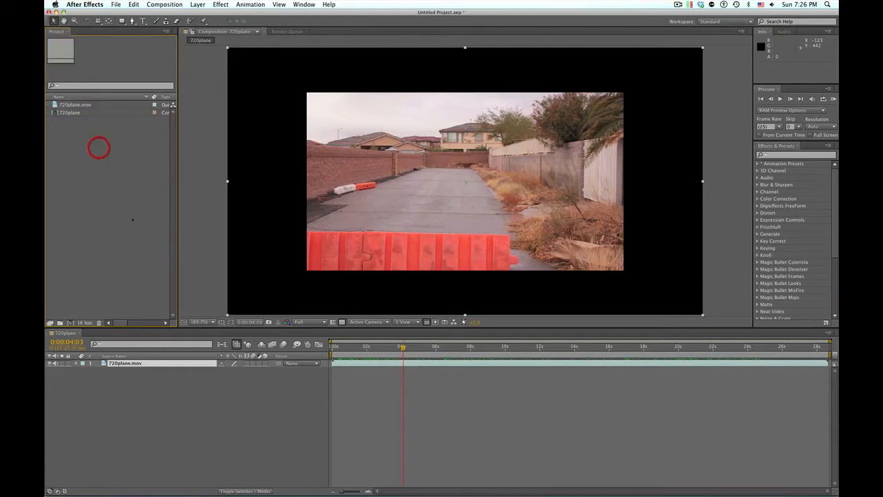
click(180, 402)
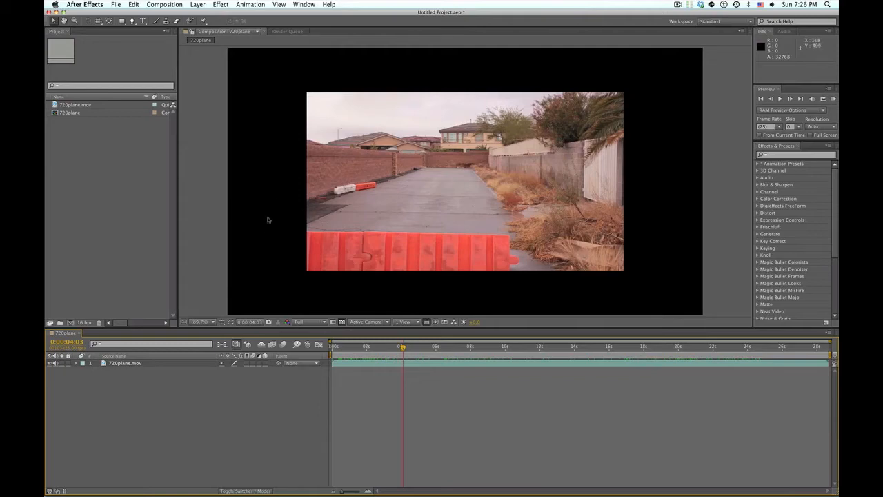
click(129, 362)
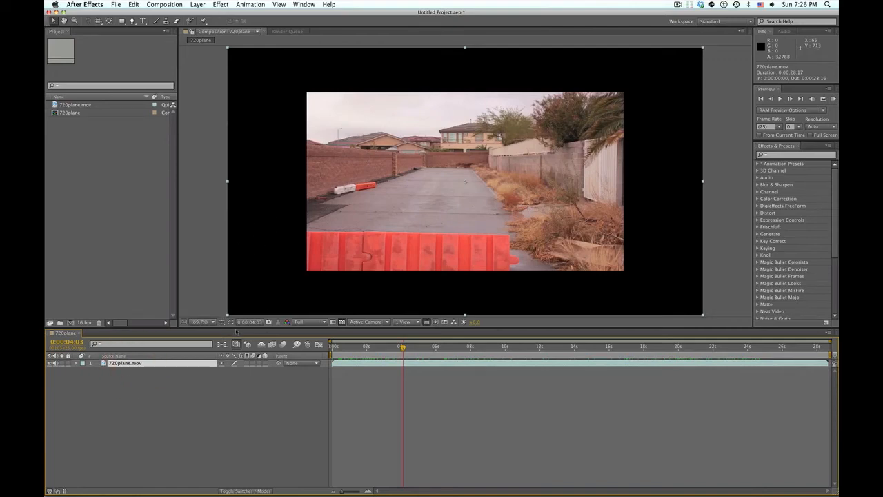
Try reducing the composition's width and height with its aspect ratio locked, cancel the settings, and undo creating the composition.
key(super+k)
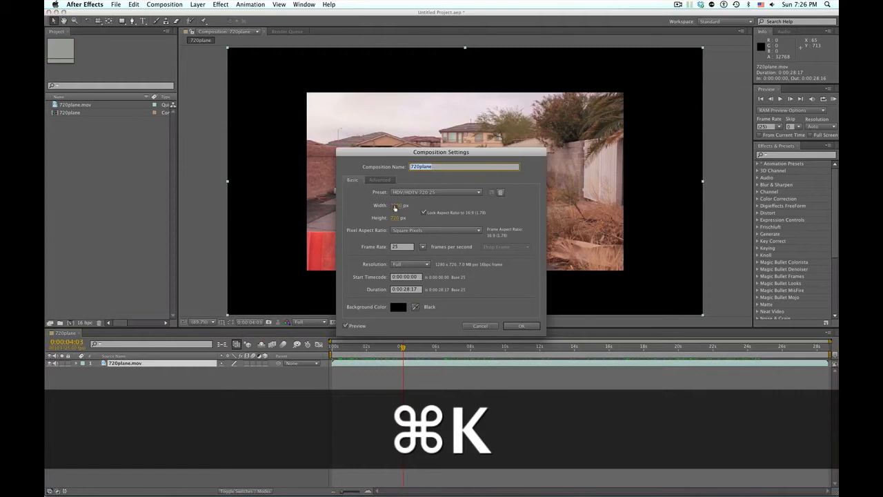
mouse_move(395, 207)
mouse_down()
mouse_move(365, 203)
mouse_move(394, 203)
mouse_move(394, 221)
mouse_up()
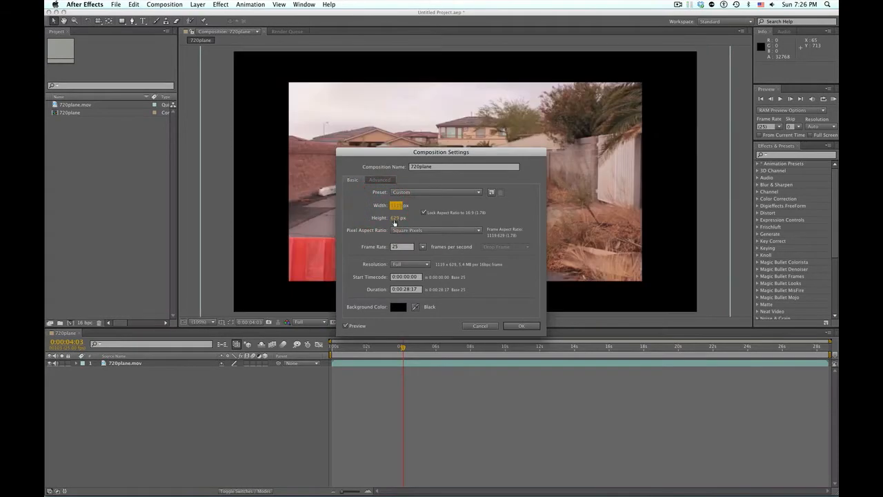
click(397, 207)
click(488, 325)
key(super+z)
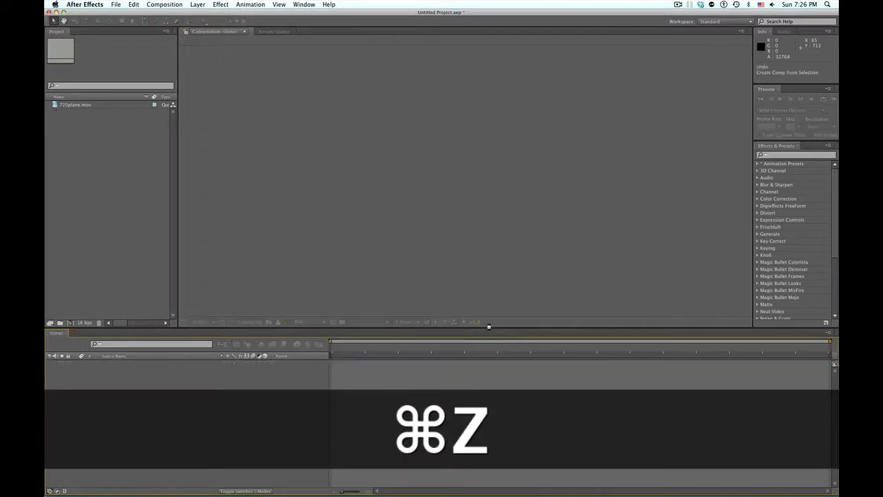
Create a composition from 720plane.mov and pre-compose its layer as 720plane.mov Comp 1, leaving all attributes in 720plane.
click(81, 143)
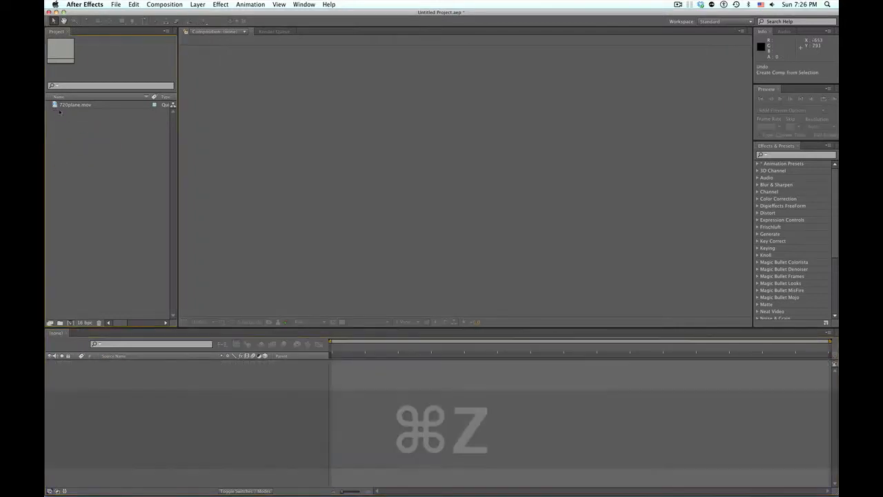
click(75, 104)
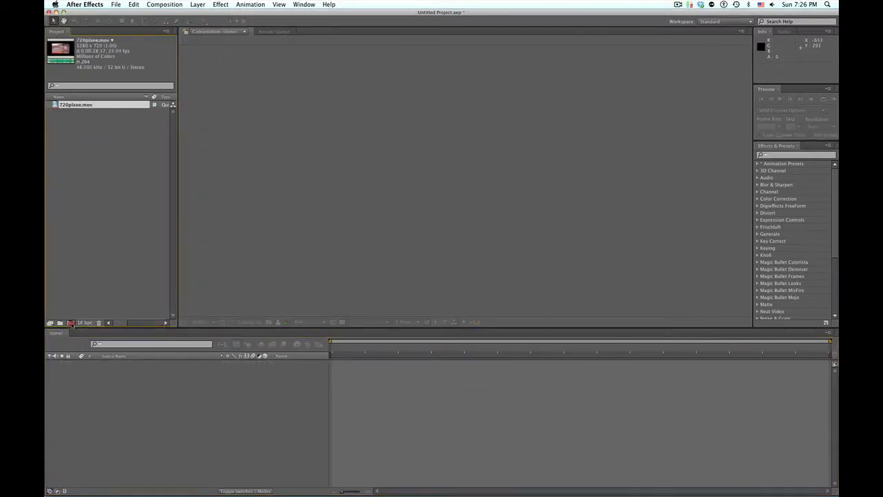
click(70, 322)
key(super+shift+c)
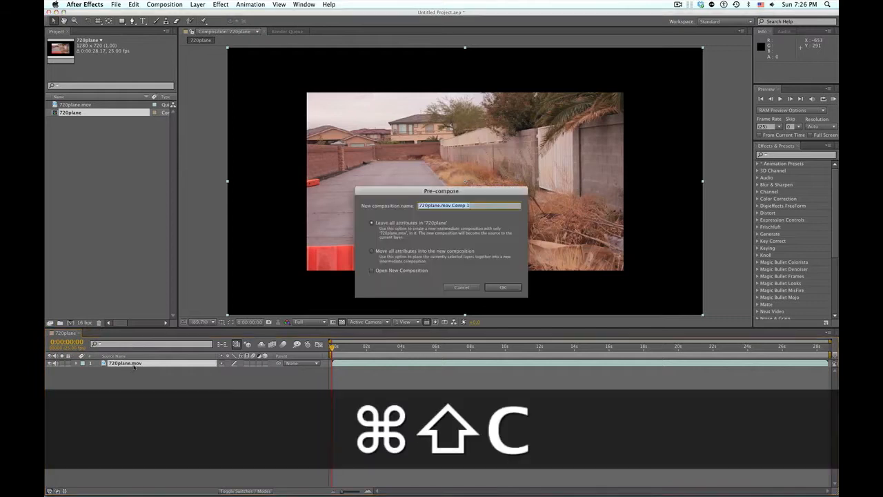
key(Return)
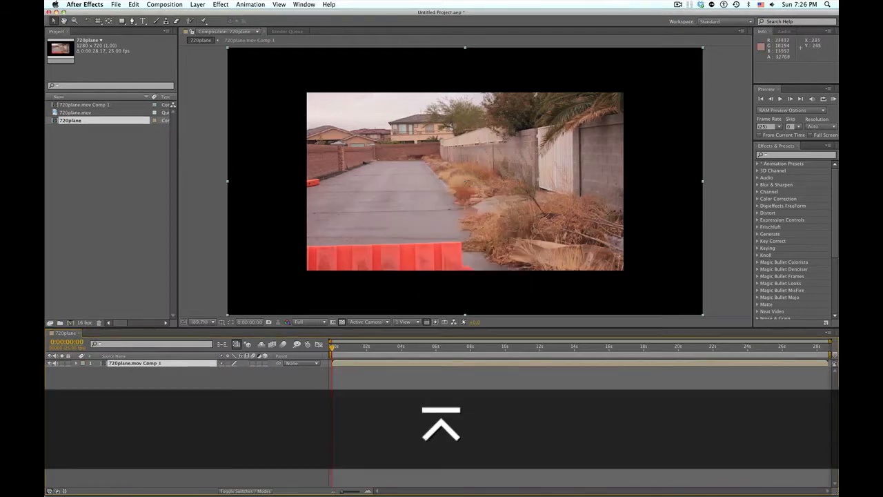
Draw a rectangular mask around the picture area inside the black borders and crop the pre-comp to it with the Auto Crop script.
click(122, 21)
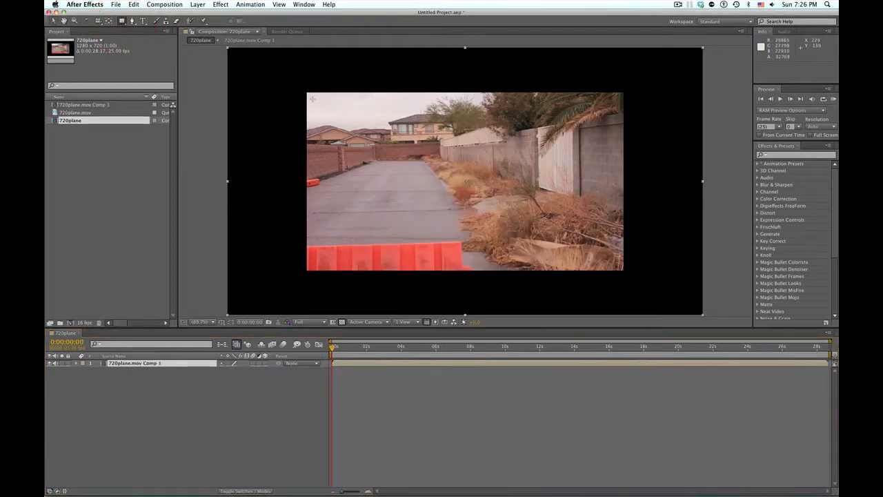
drag(307, 92, 624, 270)
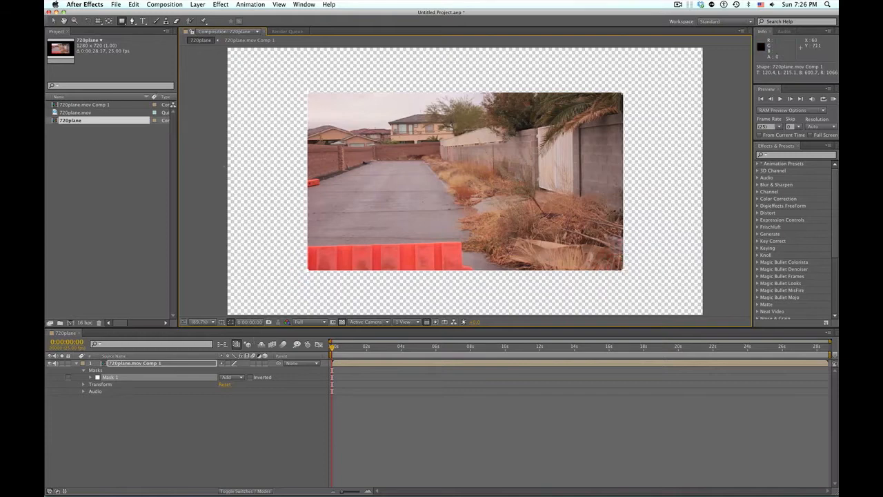
click(250, 4)
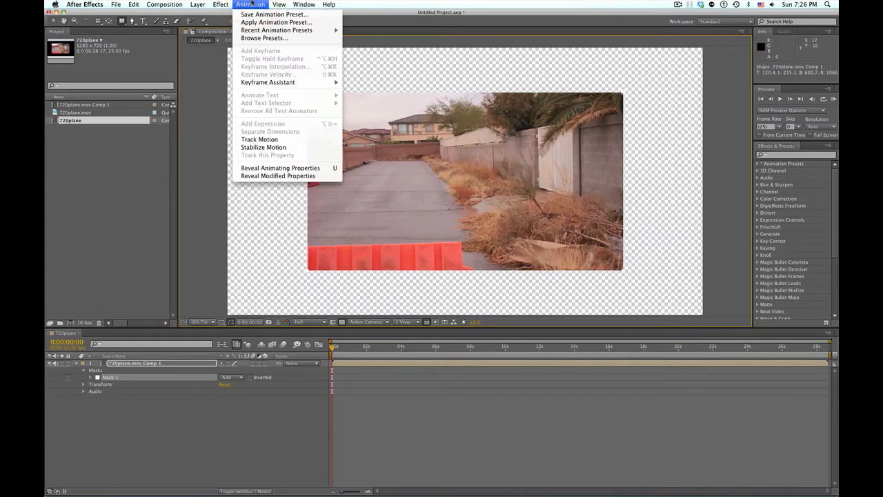
mouse_move(304, 5)
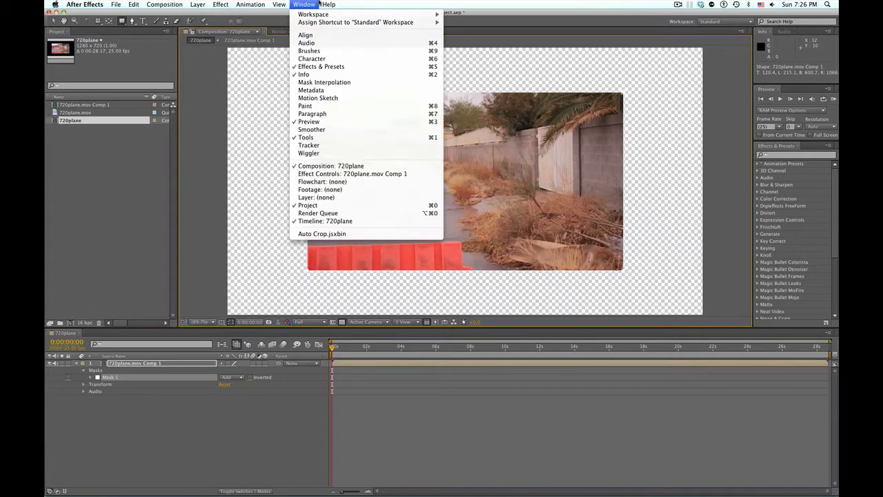
click(314, 234)
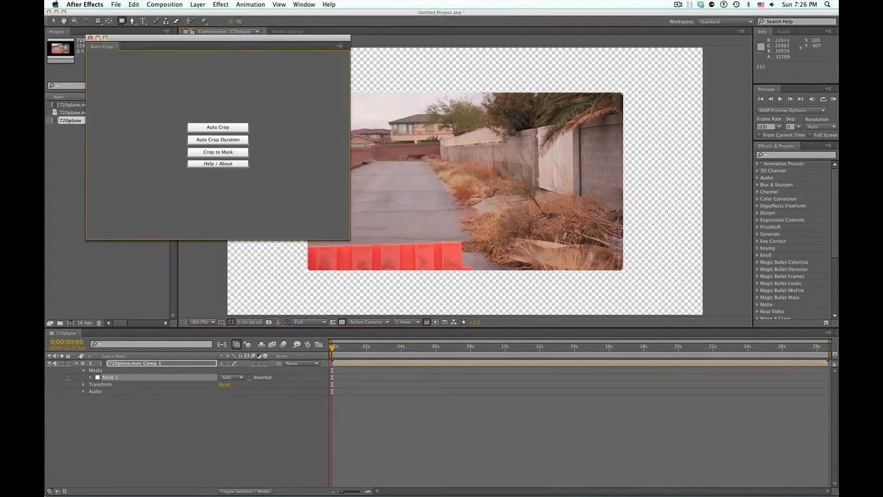
click(218, 152)
click(219, 152)
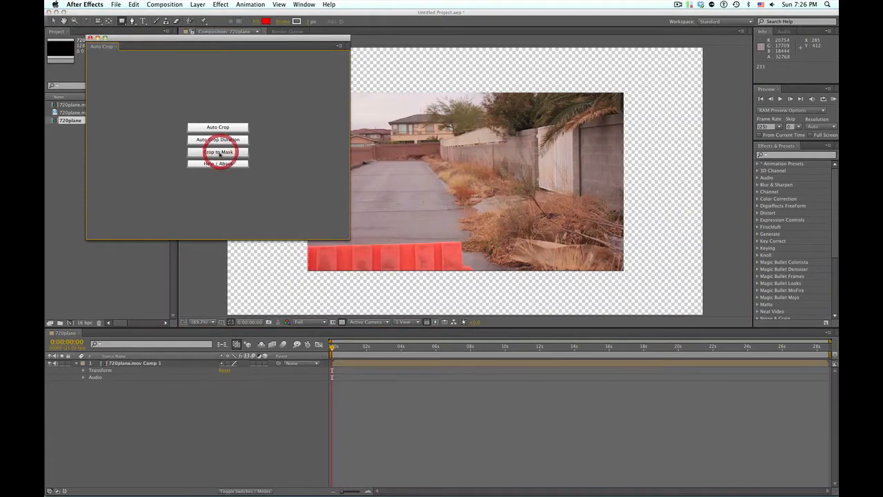
click(90, 38)
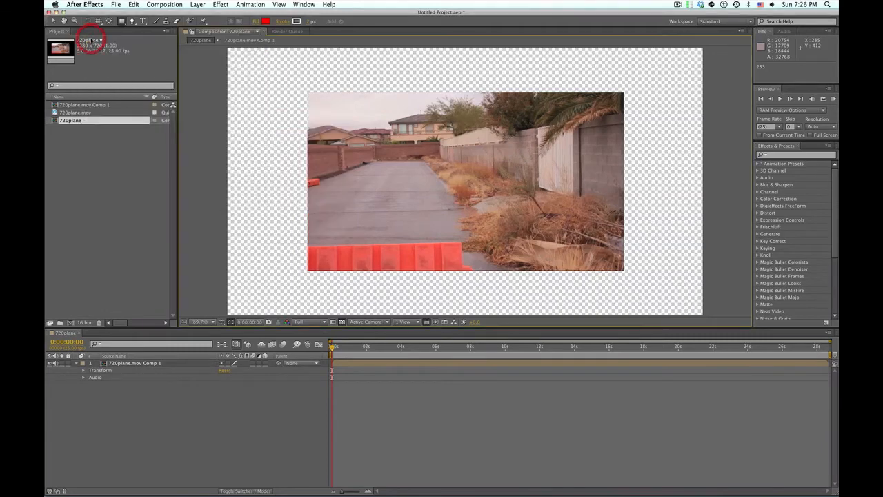
Open the nested 720plane.mov Comp 1 and check its dimensions in the composition settings.
click(123, 411)
double_click(130, 366)
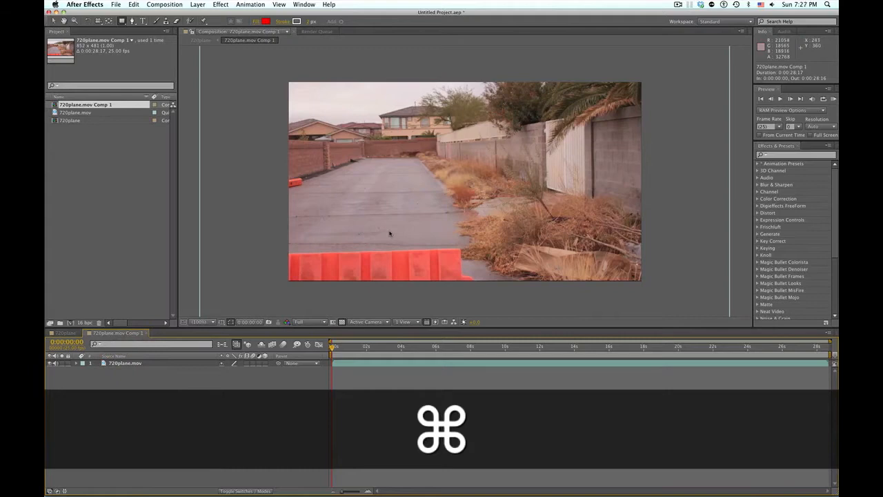
key(super+k)
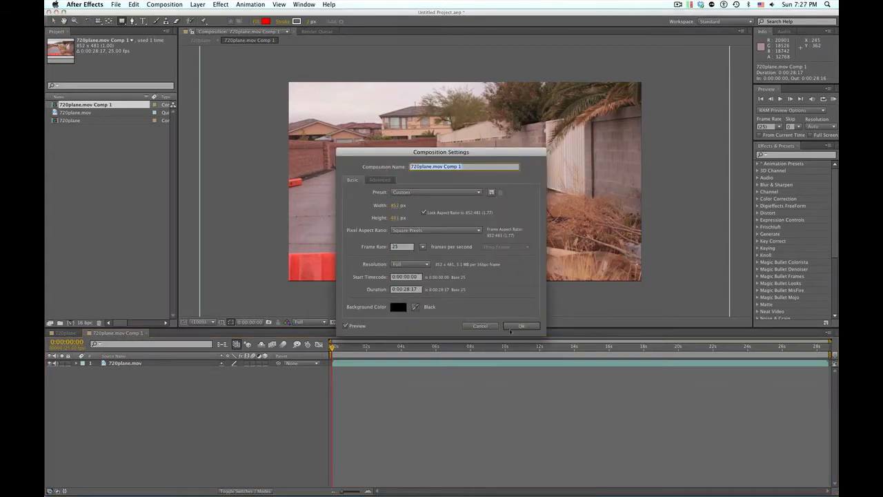
click(511, 328)
click(422, 407)
Add 720plane.mov Comp 1 to the render queue and set its output module to -Pro Res-.
click(236, 395)
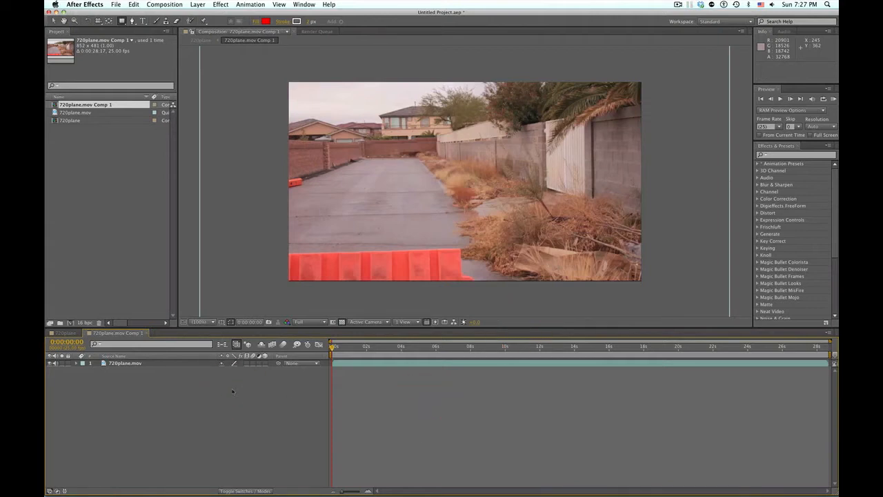
key(super+shift+slash)
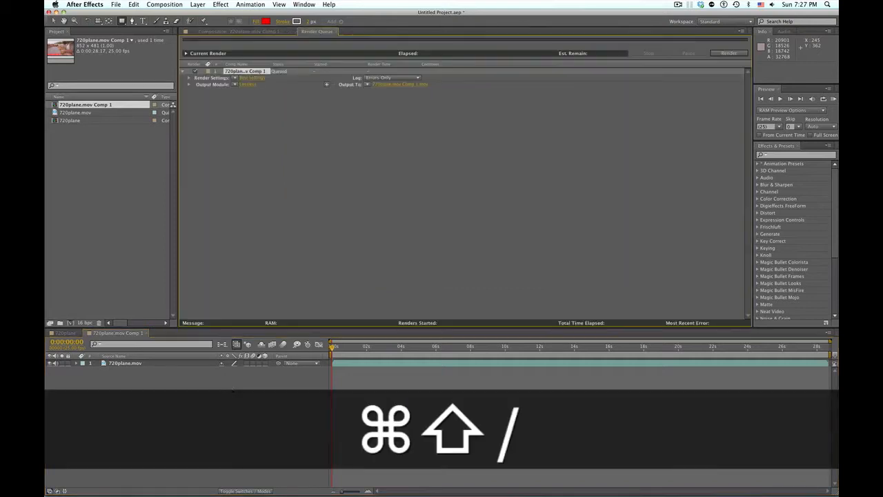
click(234, 83)
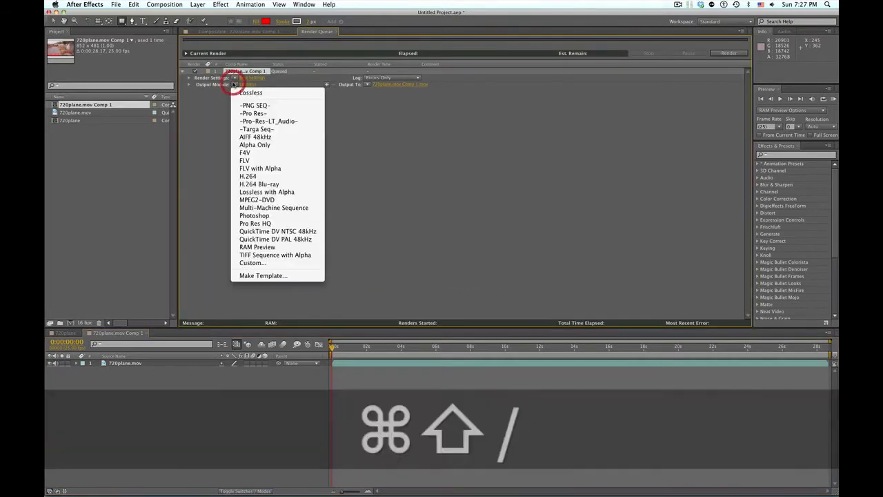
click(263, 114)
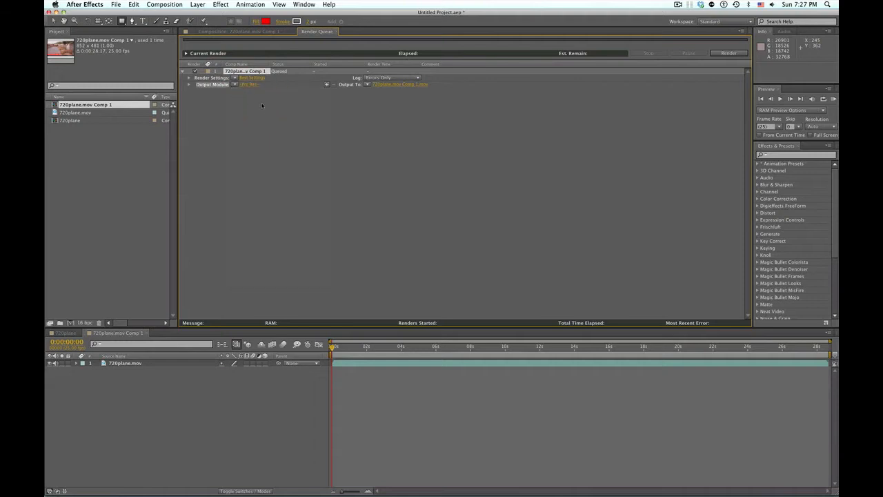
Name the output movie Back_Track in the FROM AE folder and render the composition.
click(401, 84)
text(B)
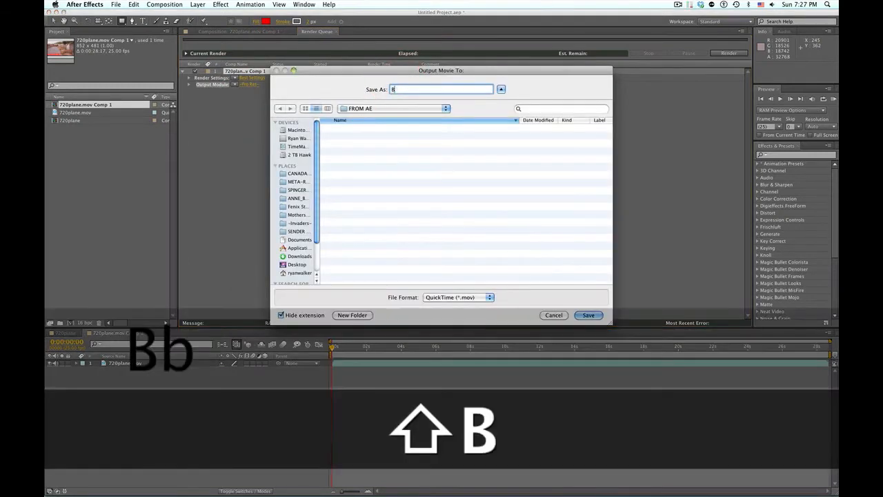
text(ack_Track)
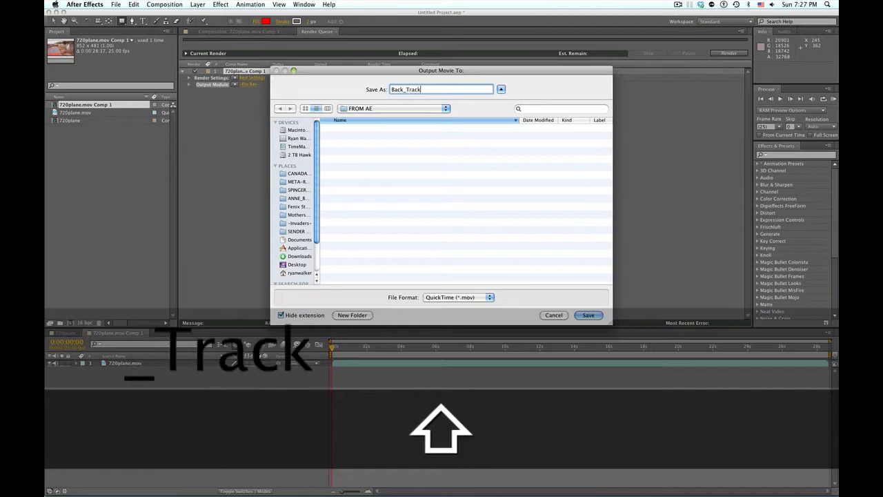
key(Return)
key(Return)
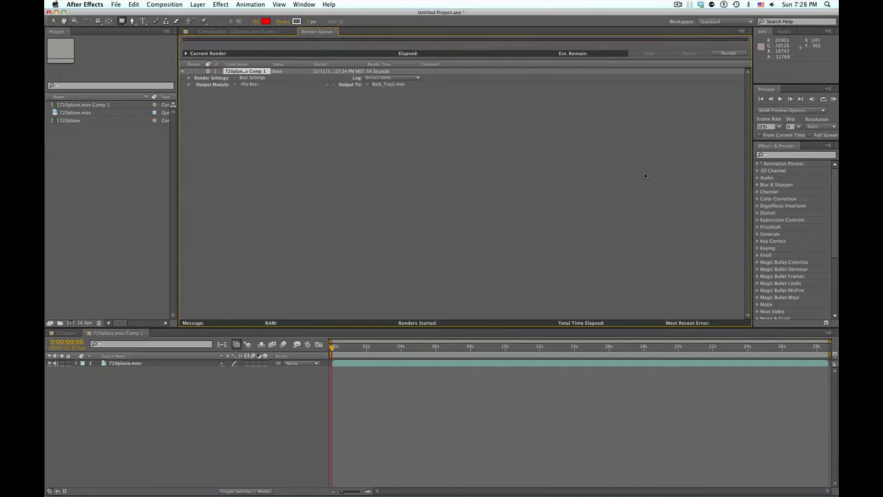
Switch to SynthEyes and add Back_Track.mov from the FROM AE folder as a new shot with its default settings.
key(super+Tab)
key(super+Tab)
key(super+Tab)
key(super+Tab)
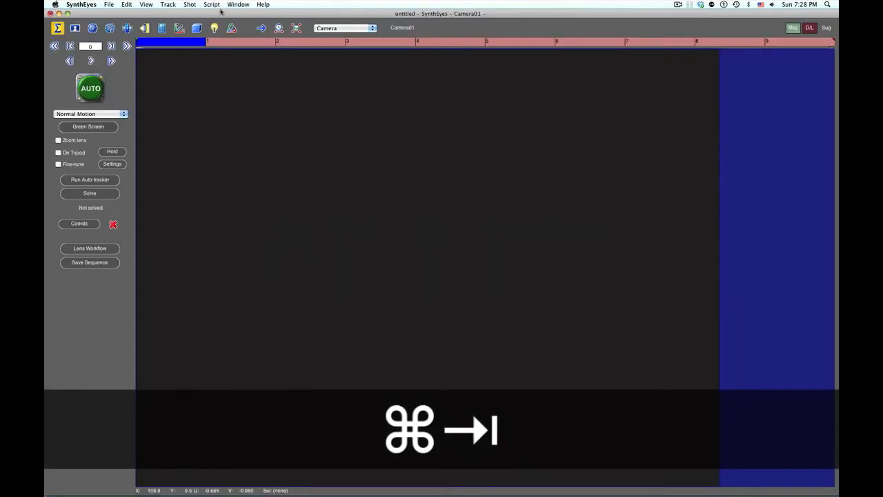
click(191, 4)
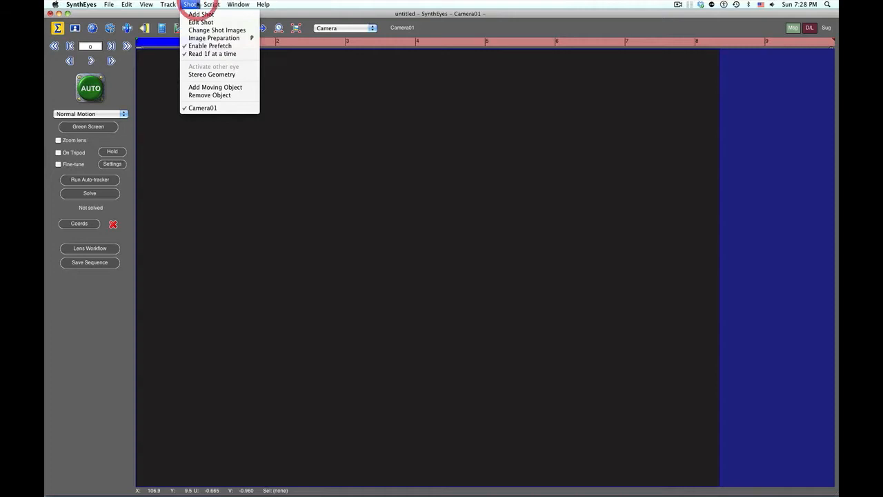
click(199, 14)
click(418, 127)
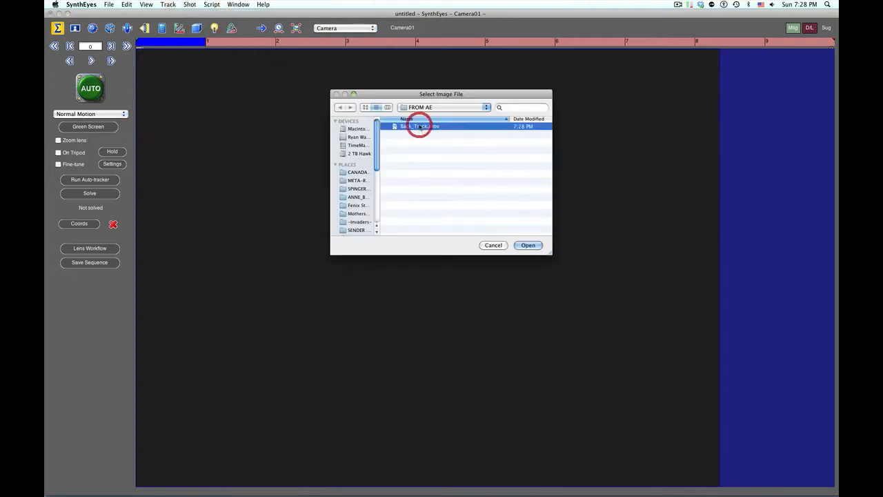
click(527, 245)
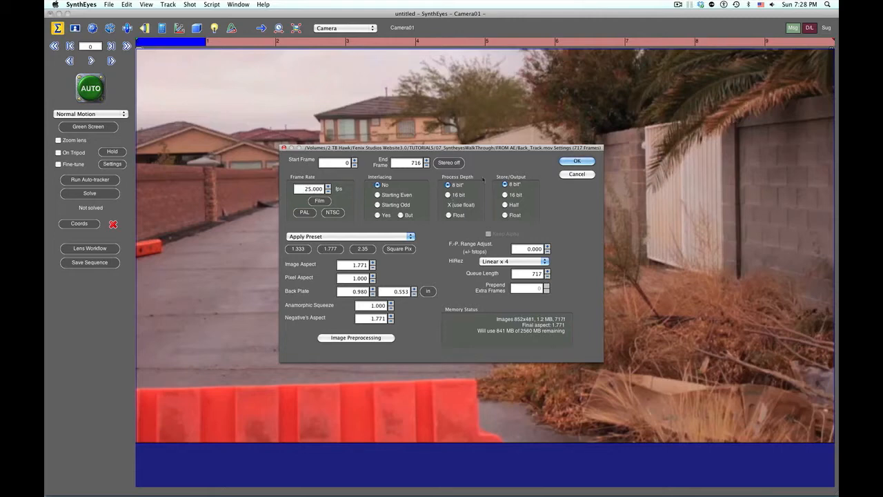
click(586, 163)
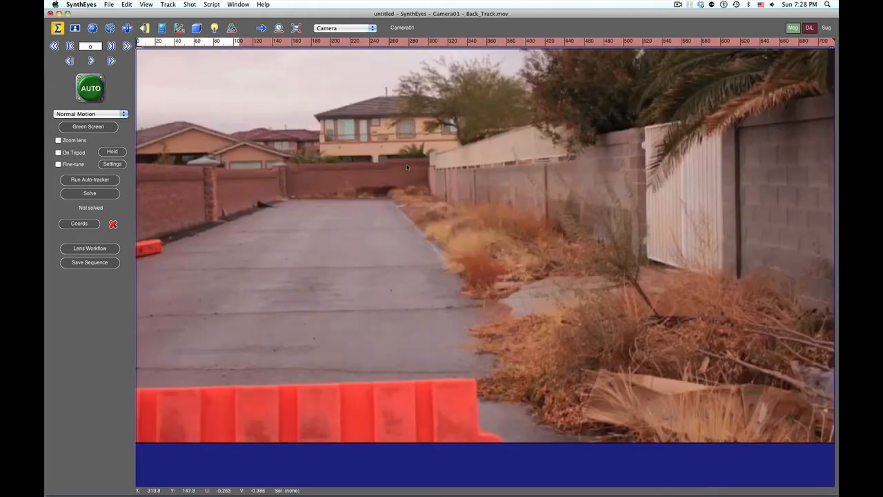
Run the full automatic tracking and solve on the shot with Normal Motion, and accept the finished solve.
mouse_move(415, 160)
super+mouse_down()
mouse_move(407, 164)
mouse_move(425, 151)
mouse_move(401, 167)
super+mouse_up()
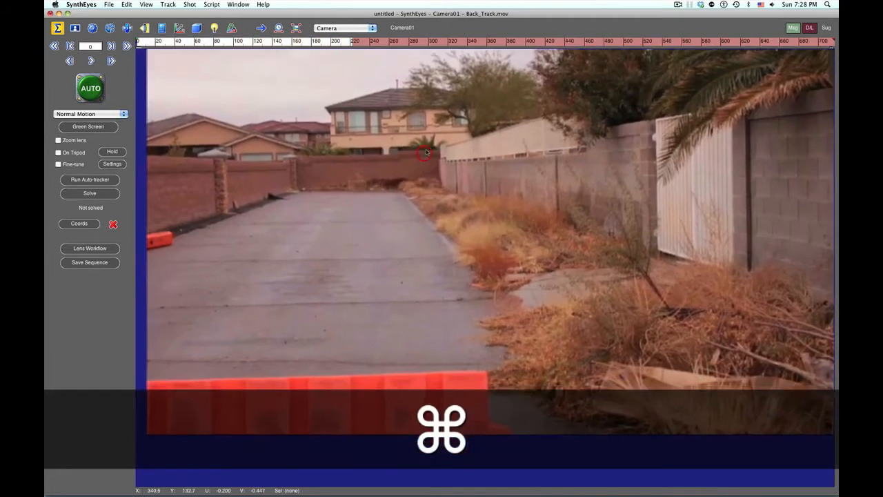
super+scroll(405, 164, down, 2)
super+scroll(412, 158, down, 1)
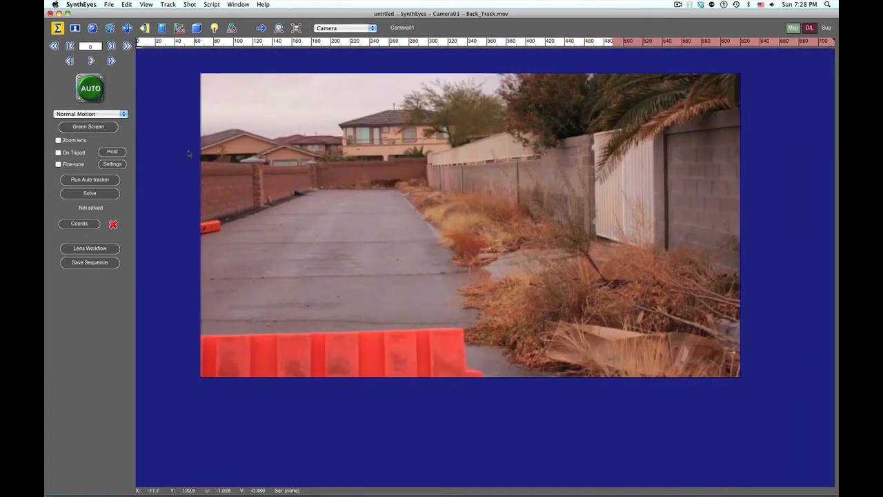
click(100, 115)
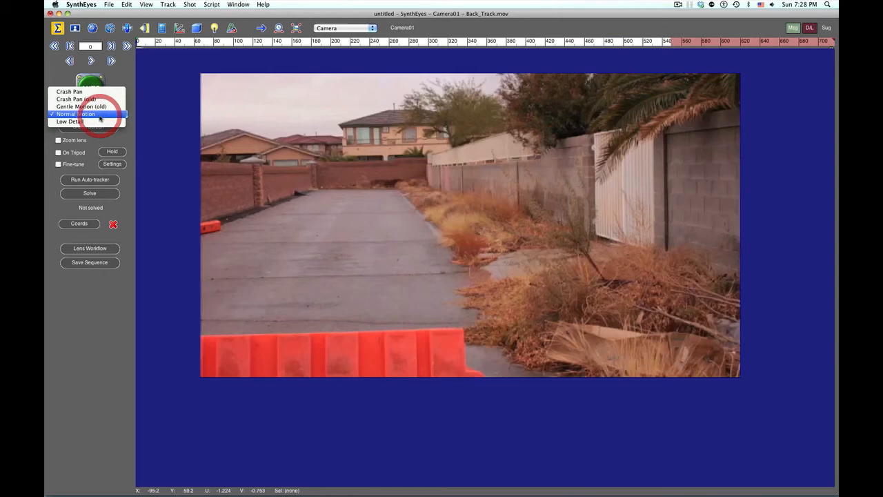
click(100, 114)
click(97, 87)
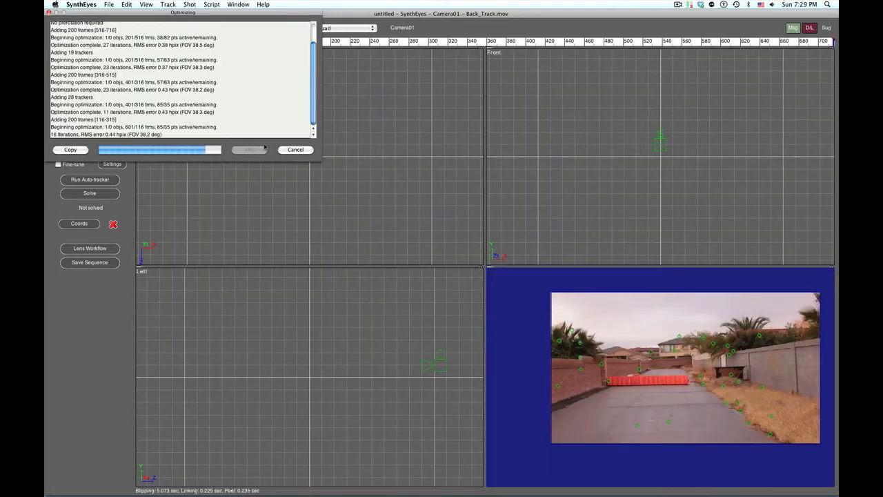
click(249, 149)
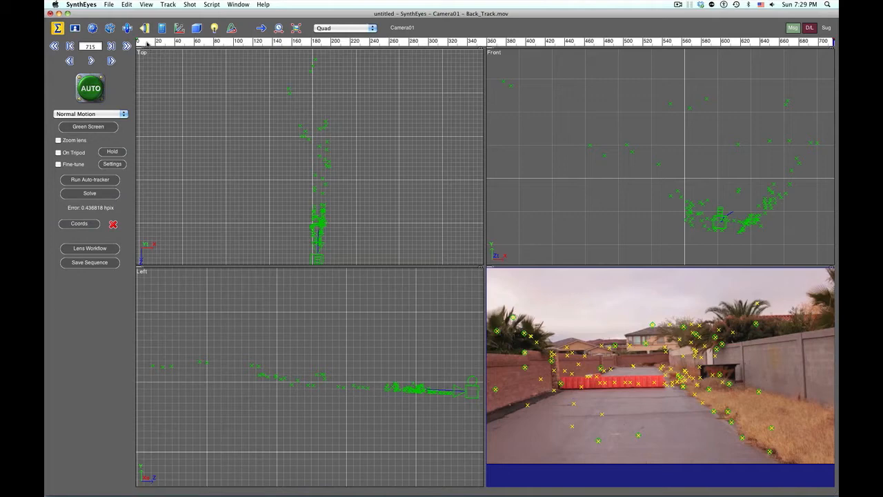
Scrub through the shot and examine the solved camera path and tracker points closely in the Top view.
drag(141, 42, 227, 42)
super+middle_drag(356, 222, 370, 164)
super+drag(371, 164, 469, 55)
scroll(339, 191, up, 4)
super+drag(380, 155, 305, 240)
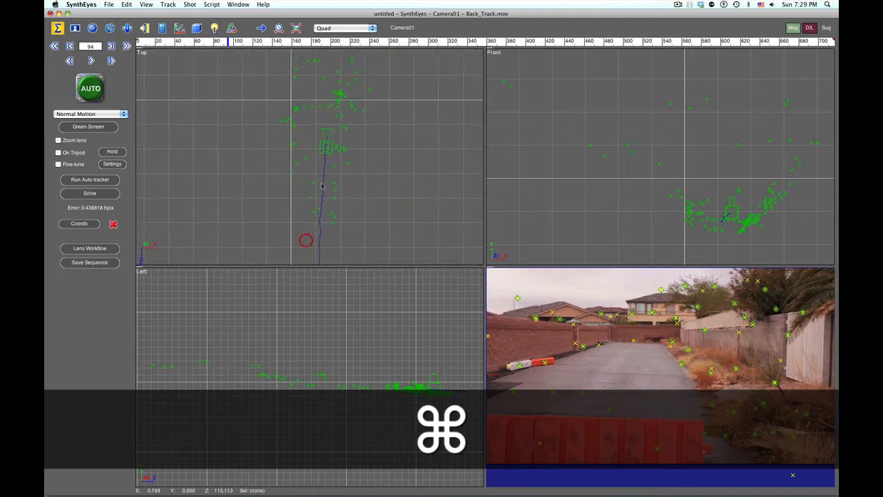
super+drag(327, 184, 318, 177)
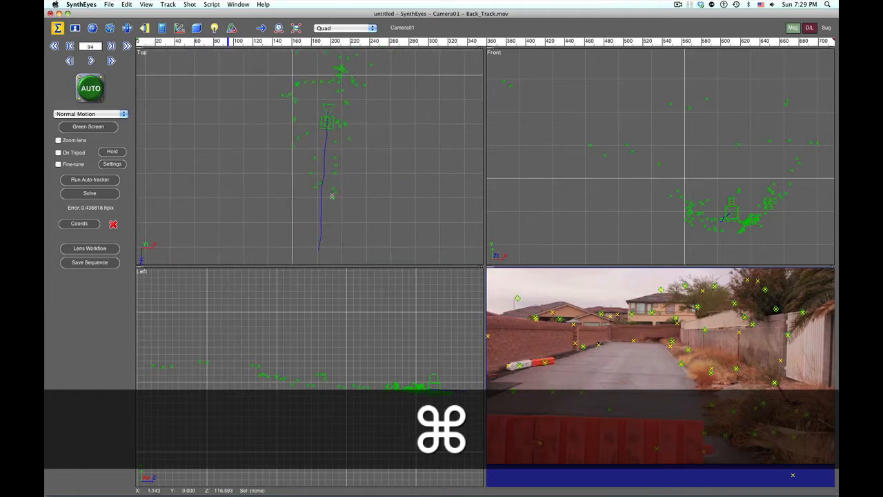
drag(228, 42, 726, 95)
super+drag(321, 226, 343, 228)
scroll(386, 214, up, 4)
scroll(386, 214, up, 2)
scroll(346, 214, up, 2)
scroll(345, 195, up, 4)
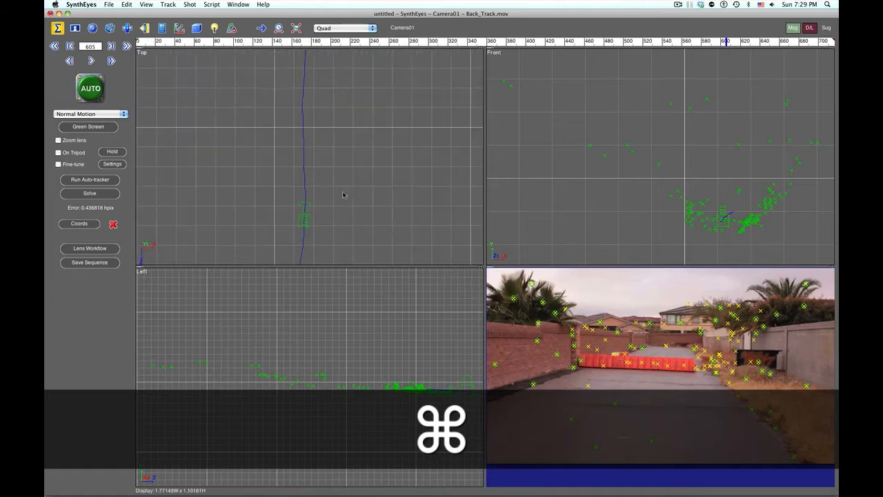
super+drag(344, 193, 358, 149)
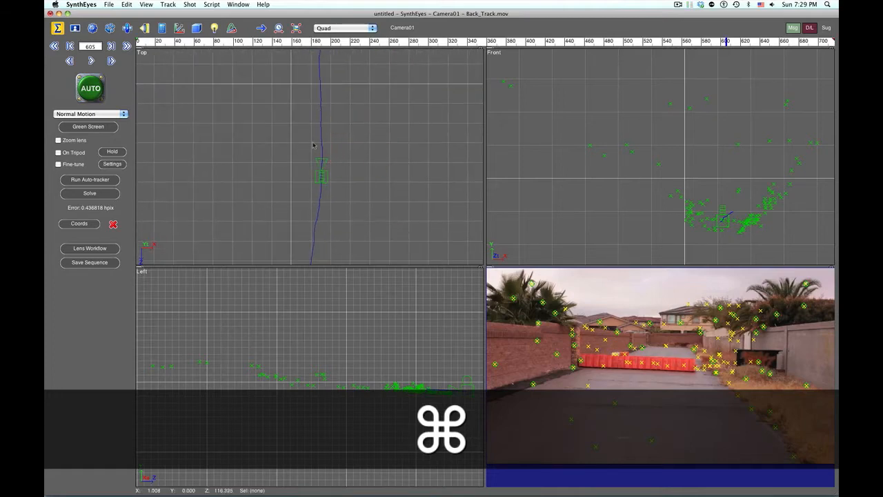
scroll(360, 144, down, 3)
super+drag(376, 131, 347, 152)
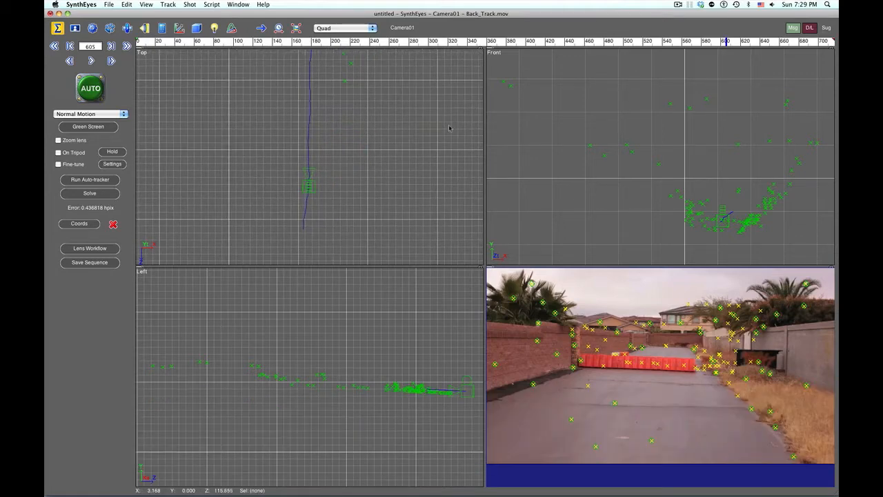
click(196, 13)
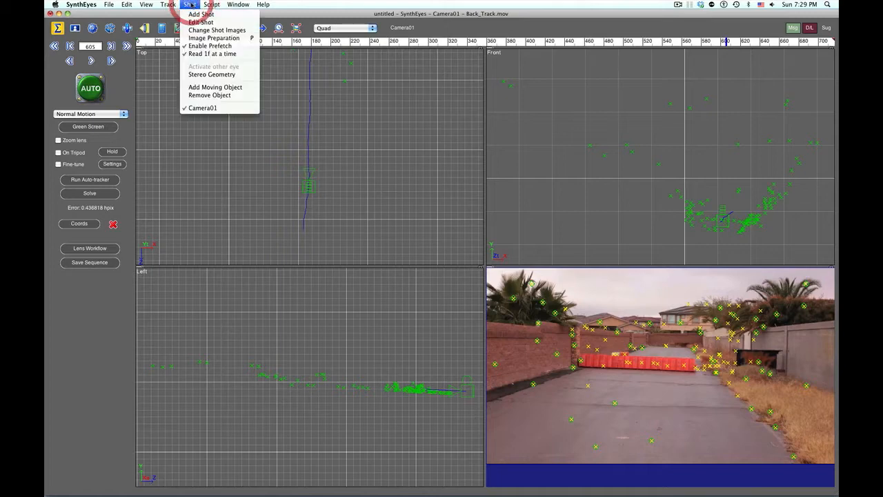
mouse_move(169, 5)
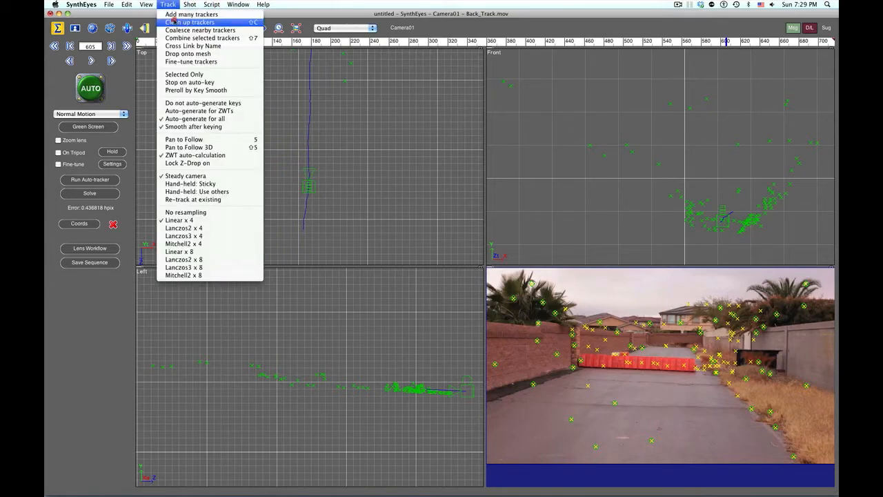
click(180, 22)
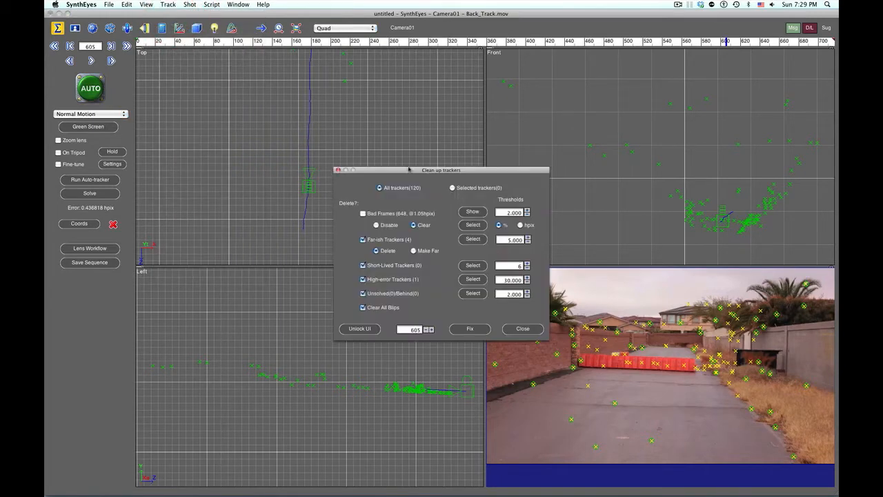
click(522, 328)
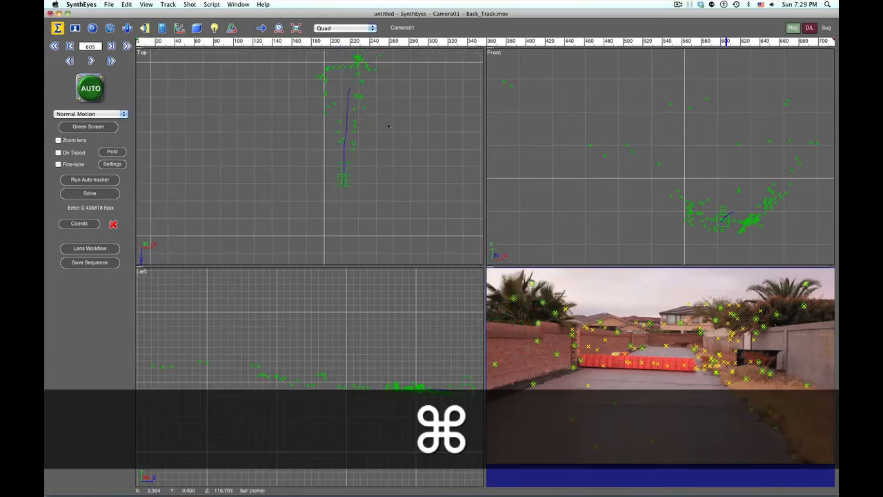
scroll(364, 189, down, 2)
super+drag(365, 186, 361, 179)
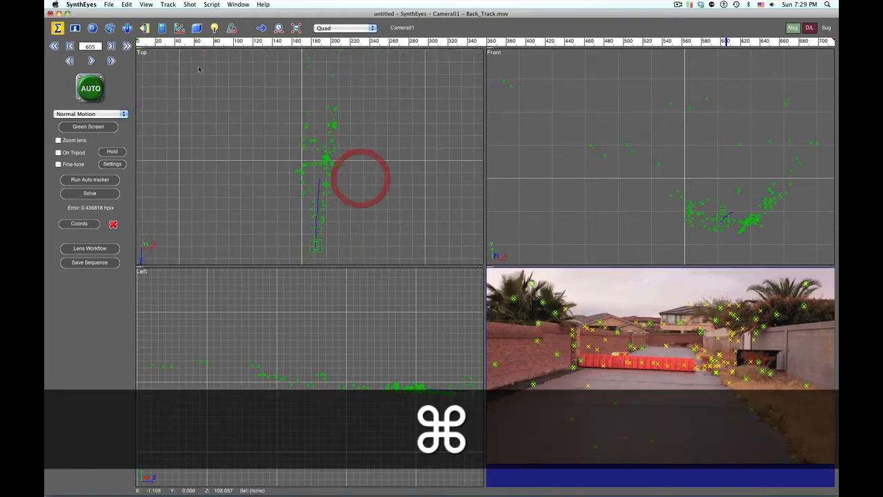
Clean up all trackers, selecting each problem category, setting the high-error threshold to 10 and including bad frames.
click(168, 4)
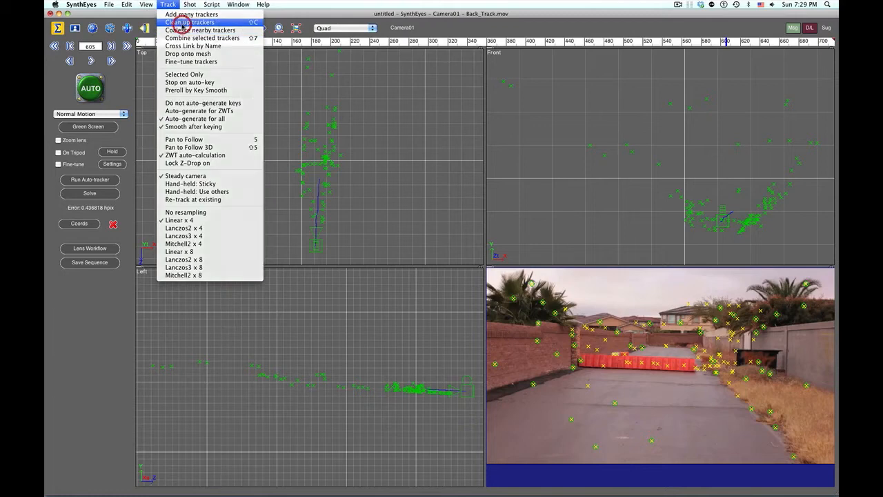
click(180, 22)
drag(506, 170, 583, 151)
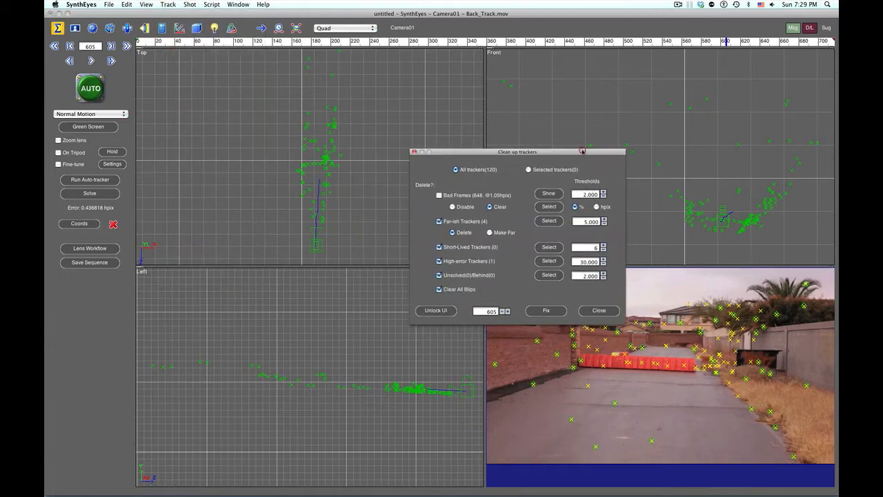
click(548, 194)
click(548, 206)
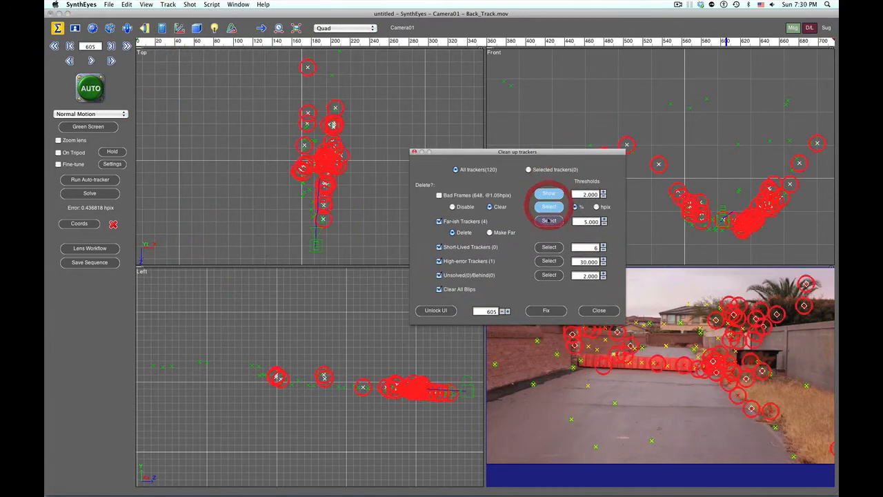
click(548, 221)
click(548, 247)
click(548, 261)
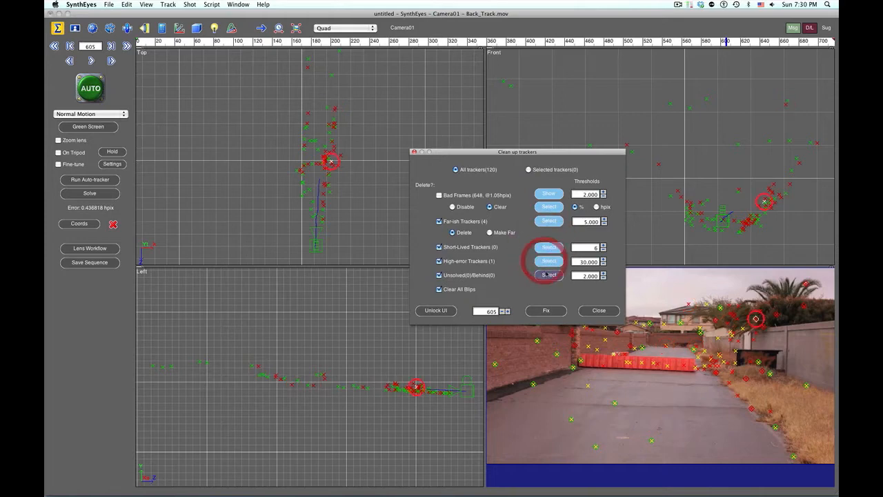
click(548, 275)
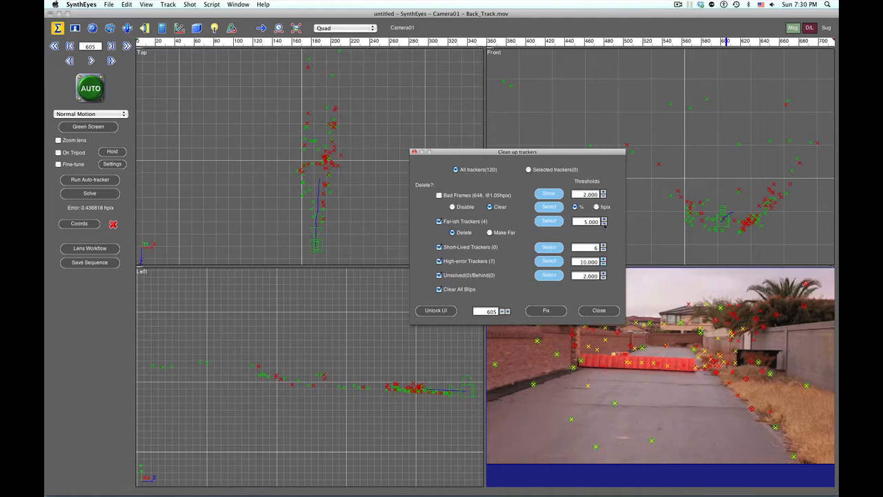
click(439, 195)
click(547, 310)
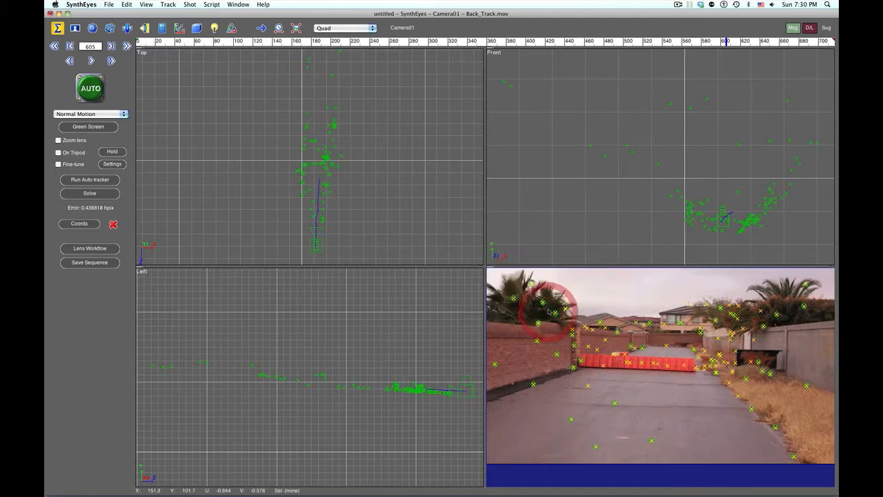
Rerun the automatic tracking and solve after the tracker clean-up and accept the new solve.
click(94, 94)
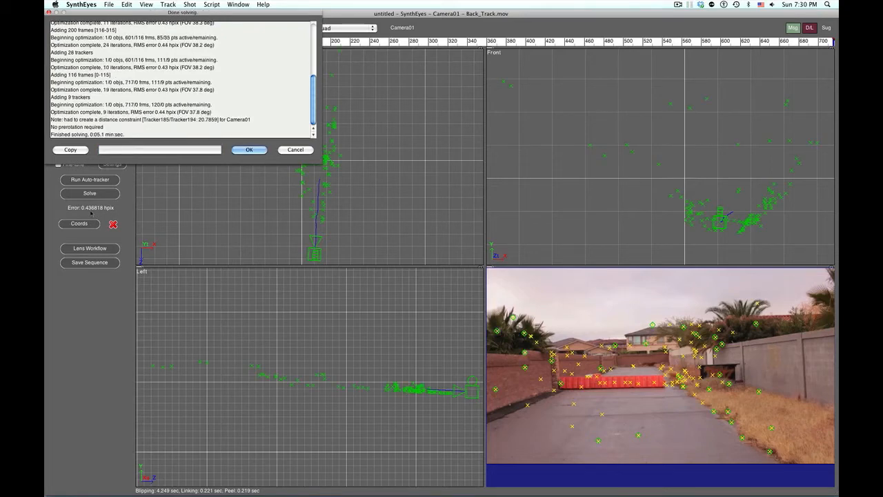
click(249, 150)
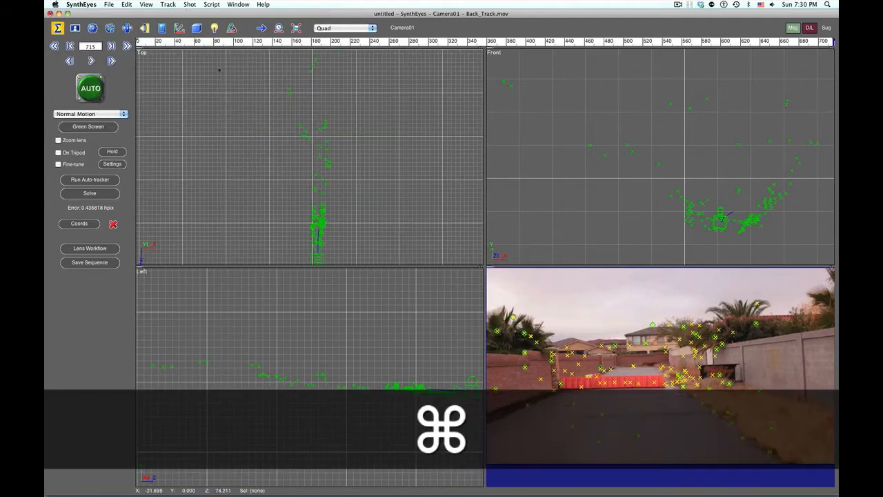
Clean up all trackers again, deleting the far-ish and high-error ones and clearing bad frames with the existing thresholds.
click(168, 5)
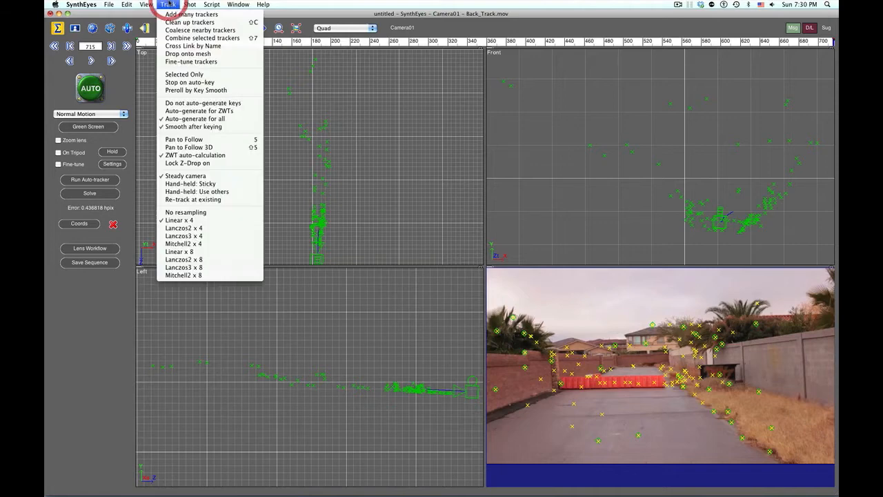
click(170, 22)
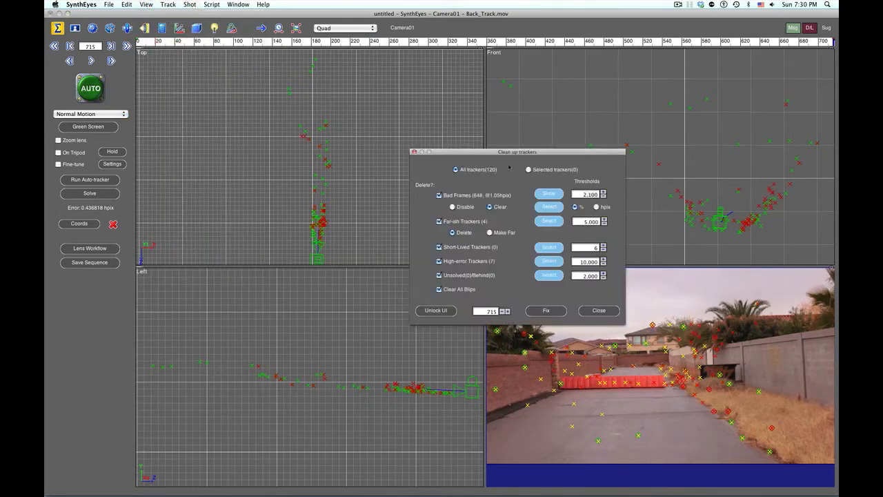
drag(509, 153, 506, 137)
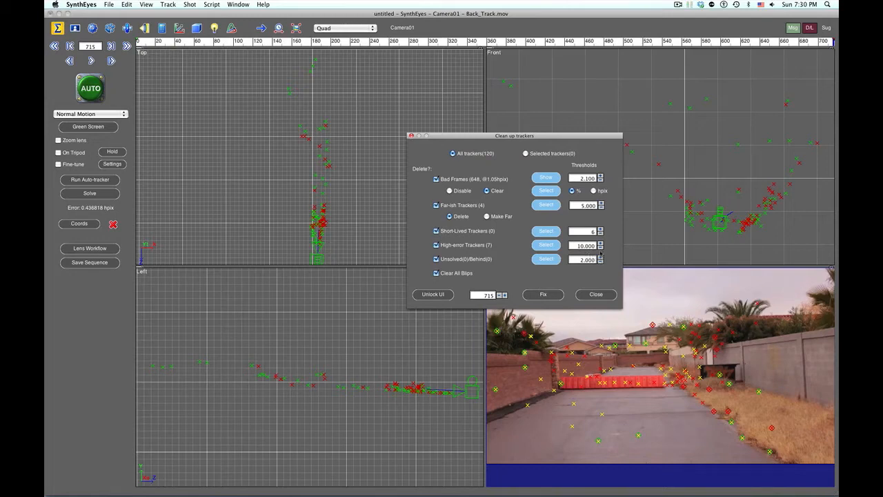
click(551, 293)
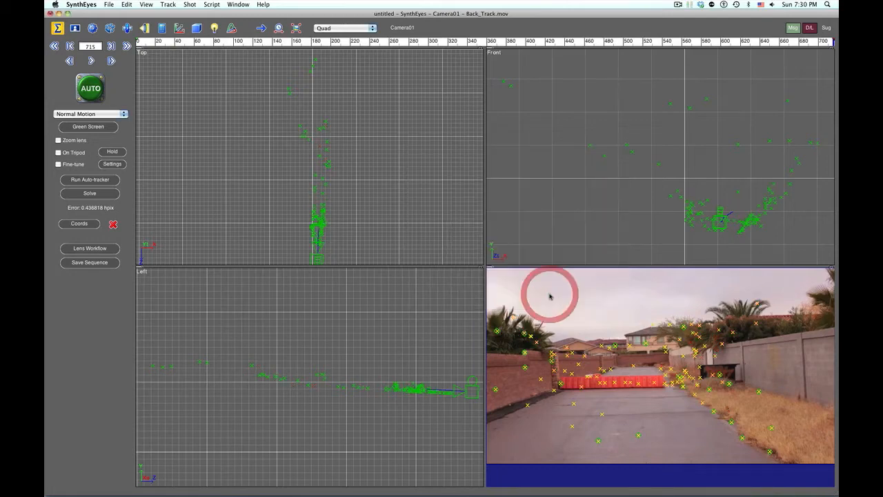
Refine the camera solve with Slow but sure enabled and accept the finished result.
click(161, 27)
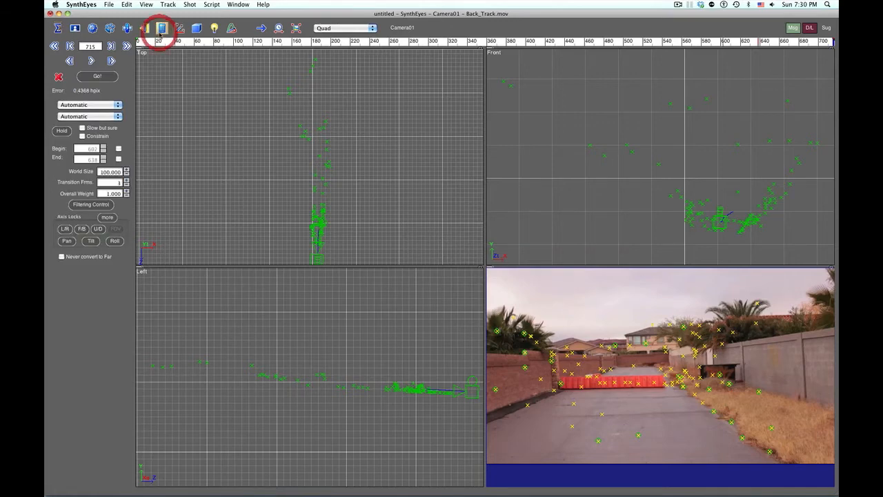
click(85, 107)
click(83, 112)
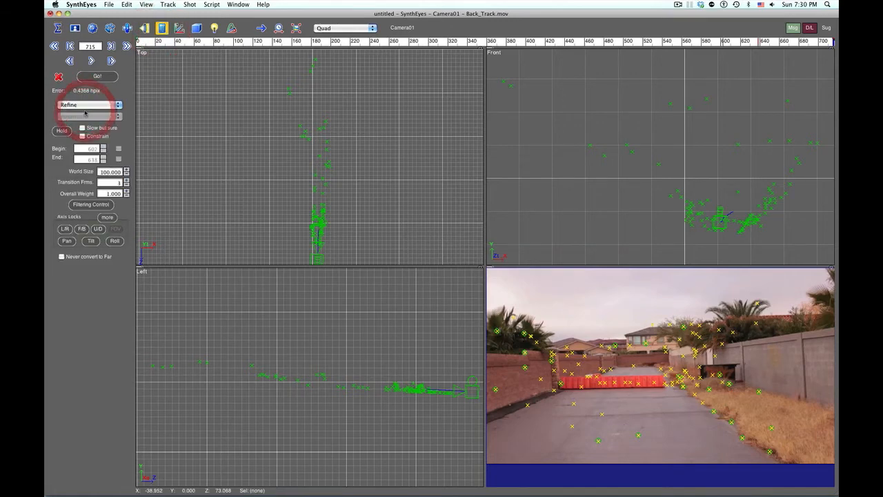
click(82, 128)
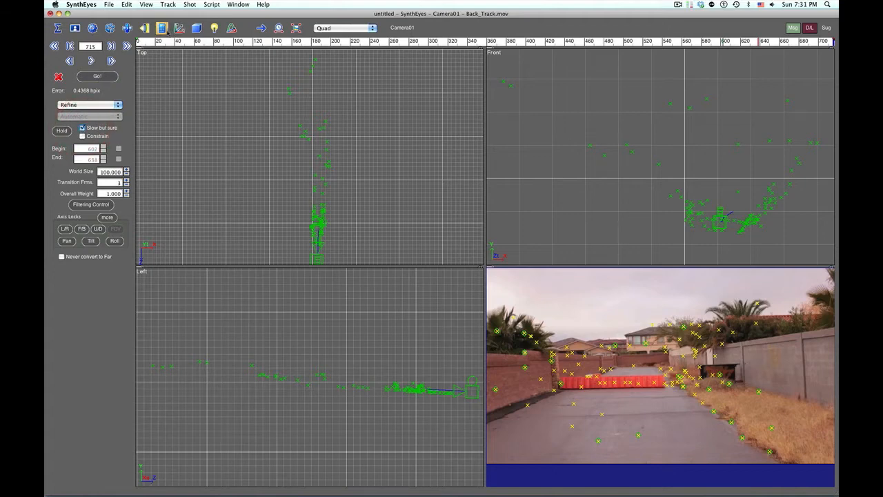
click(97, 76)
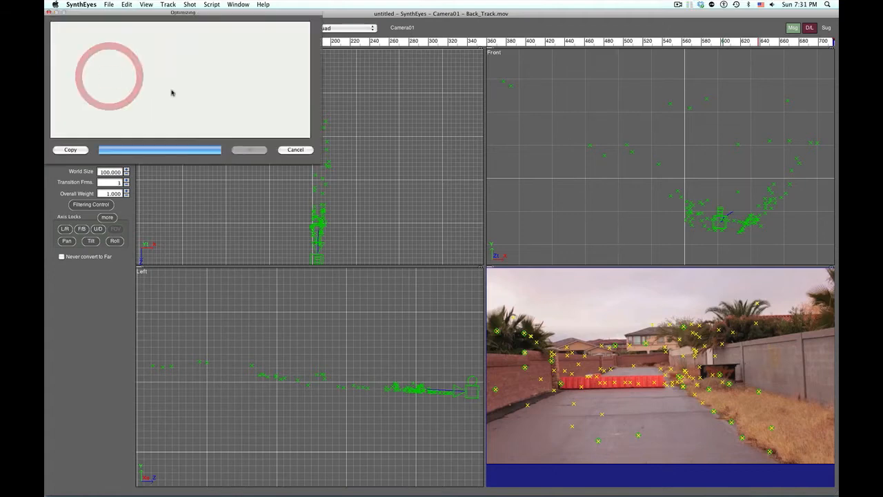
click(246, 151)
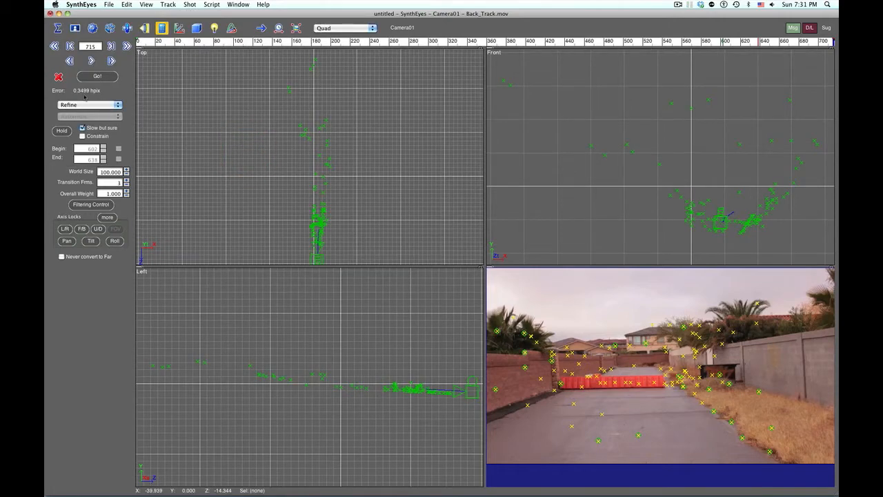
Examine the tracker points on the pavement in the full Camera view, going through the shot to frame 637.
super+drag(303, 194, 310, 146)
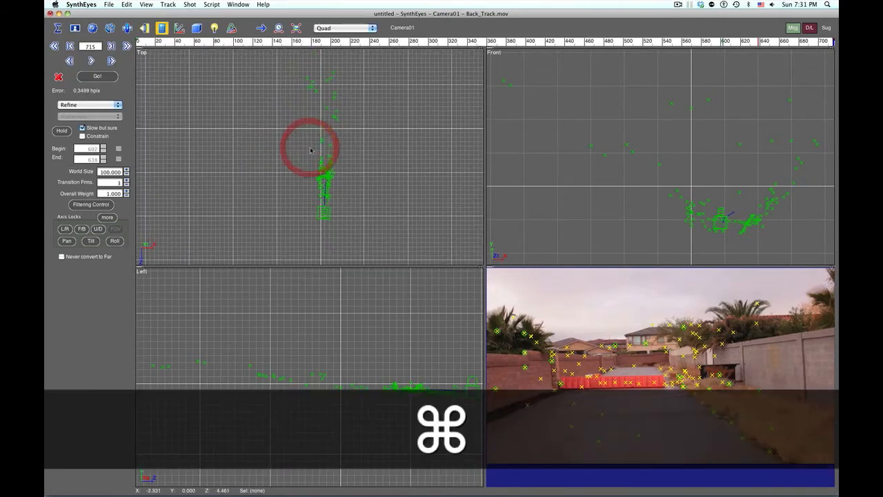
drag(326, 43, 544, 55)
key(F2)
key(space)
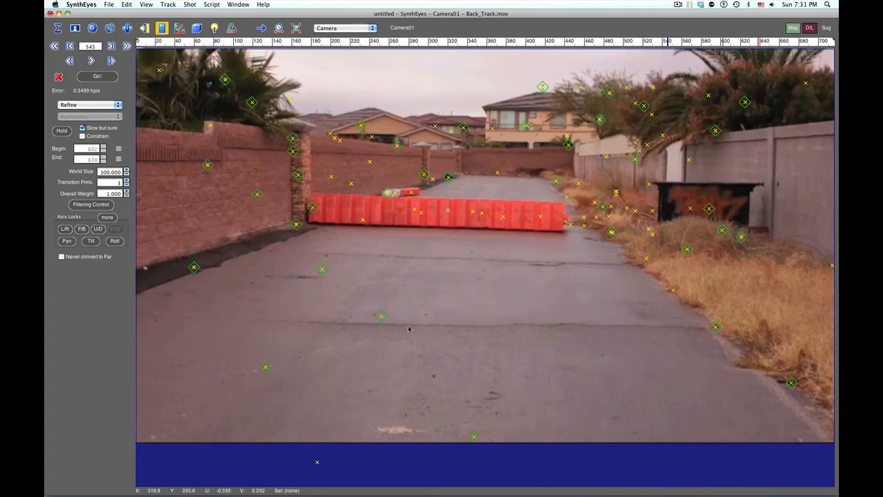
mouse_move(283, 413)
mouse_down()
mouse_move(276, 336)
mouse_move(400, 261)
mouse_move(414, 317)
mouse_up()
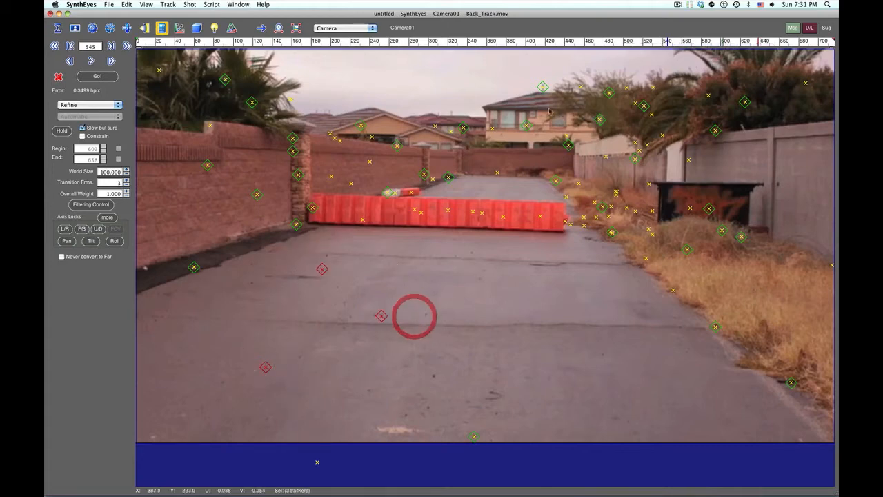
drag(671, 40, 759, 48)
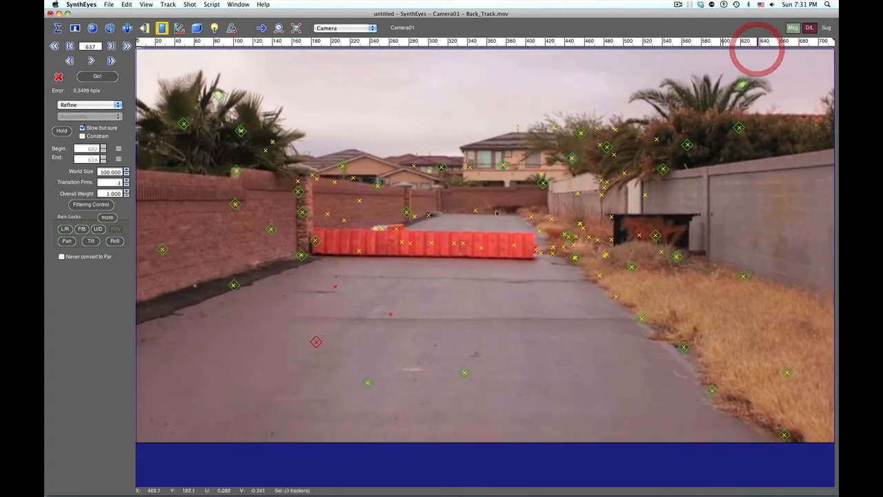
click(456, 276)
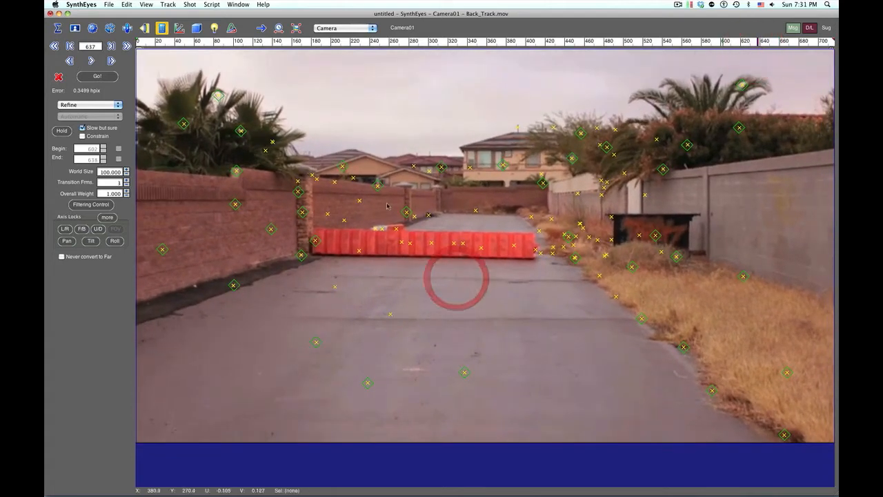
Define and apply the coordinate system from three ground trackers: pavement origin, right pavement edge at X 20, and left wall base on the XZ plane.
click(179, 27)
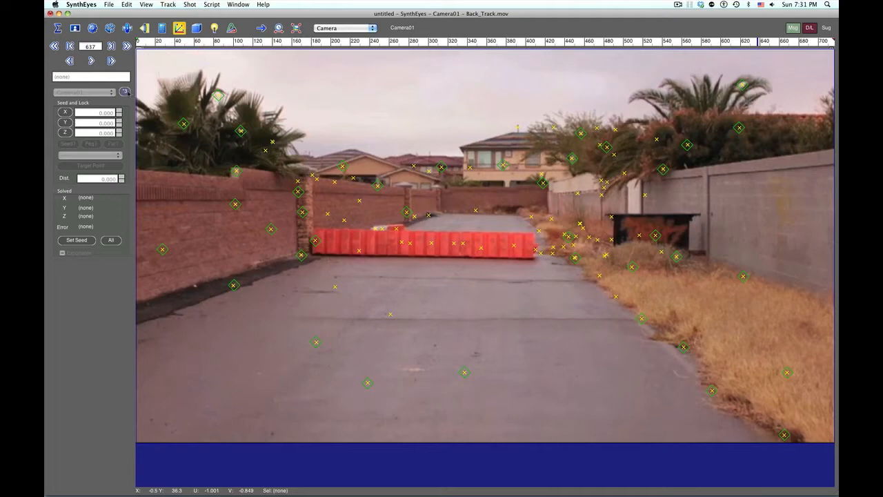
click(125, 91)
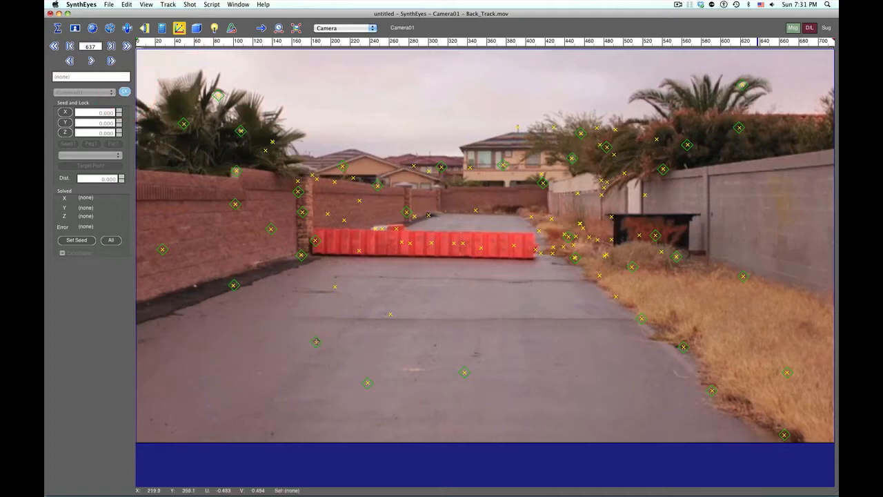
click(316, 341)
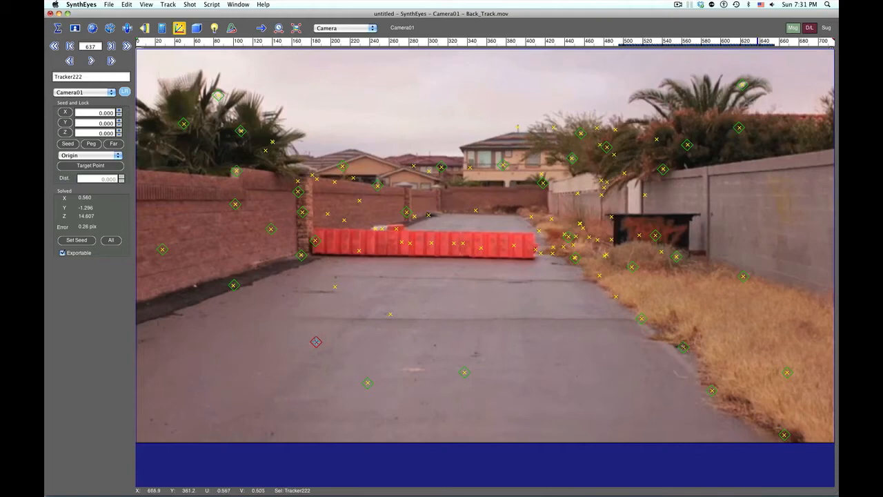
click(683, 346)
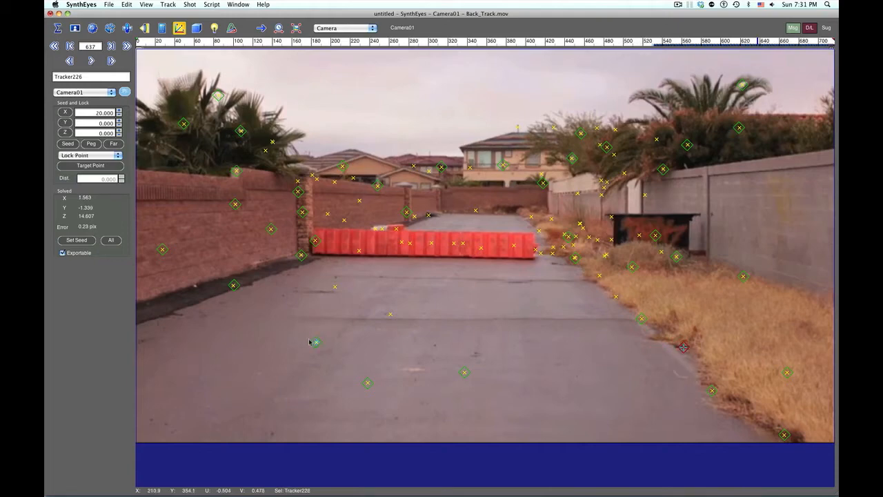
click(301, 252)
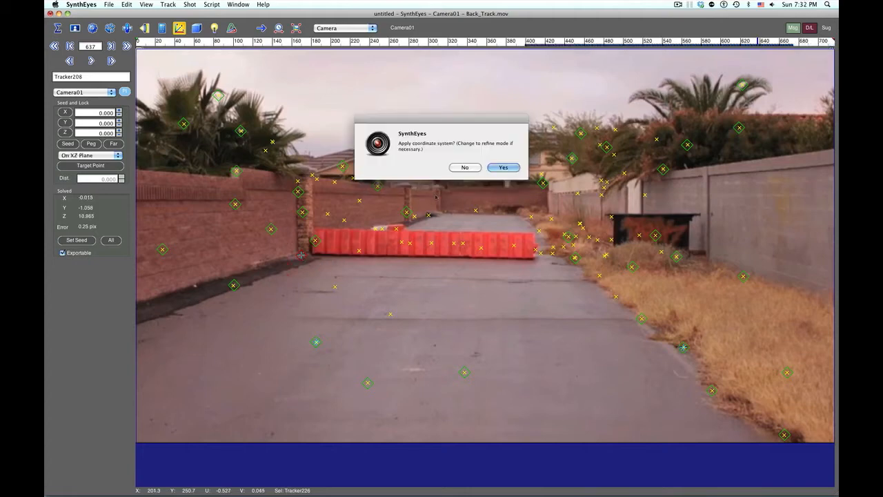
click(498, 167)
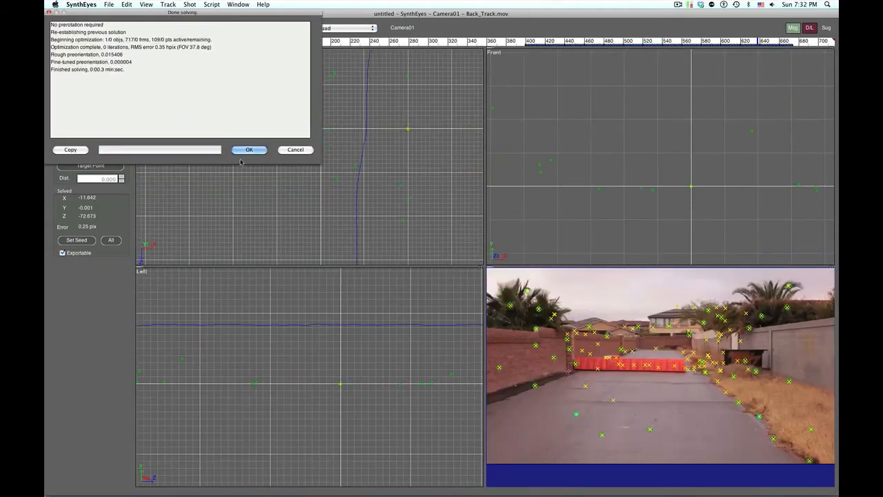
click(247, 149)
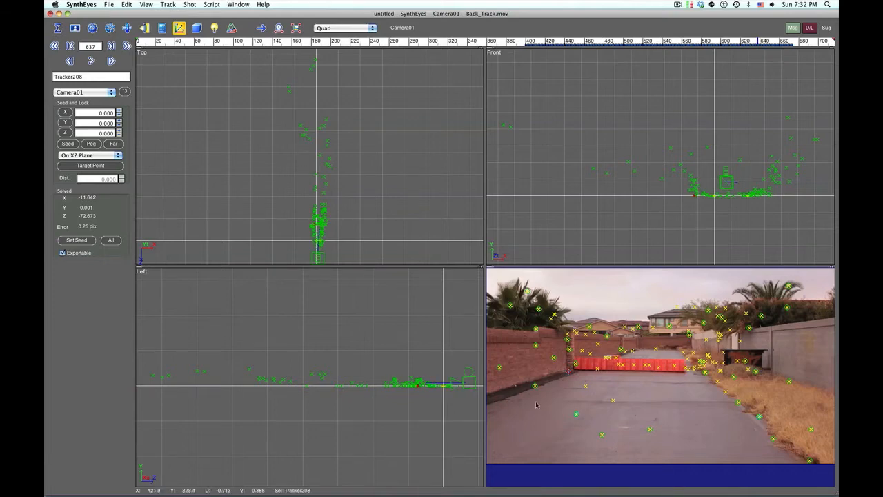
Select the pavement trackers around the origin and examine their alignment with the ground plane in the Left and Top views.
mouse_move(522, 406)
mouse_down()
mouse_move(578, 382)
mouse_move(654, 398)
mouse_move(629, 449)
mouse_move(599, 449)
mouse_up()
super+drag(434, 398, 300, 391)
scroll(401, 390, up, 5)
scroll(320, 373, up, 4)
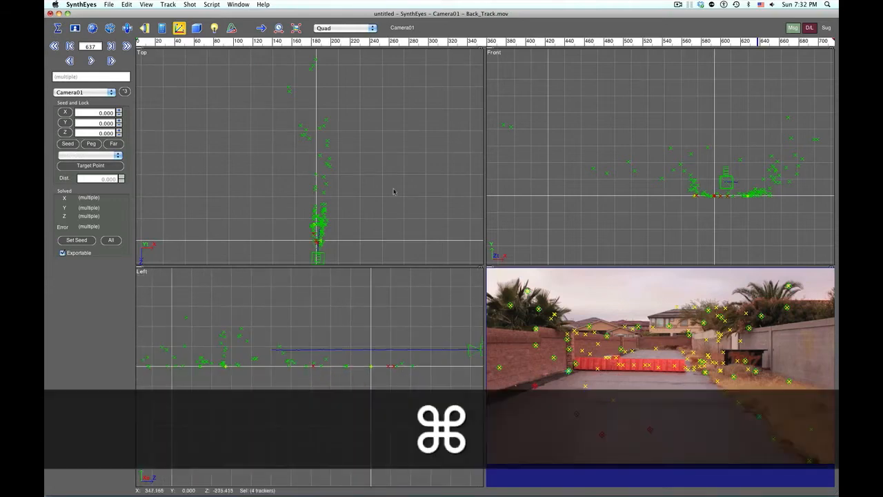
super+drag(394, 186, 402, 132)
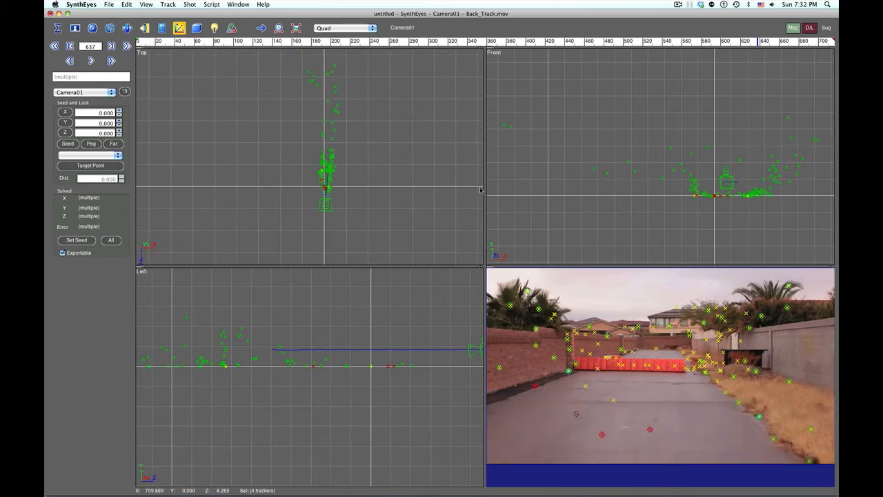
click(626, 392)
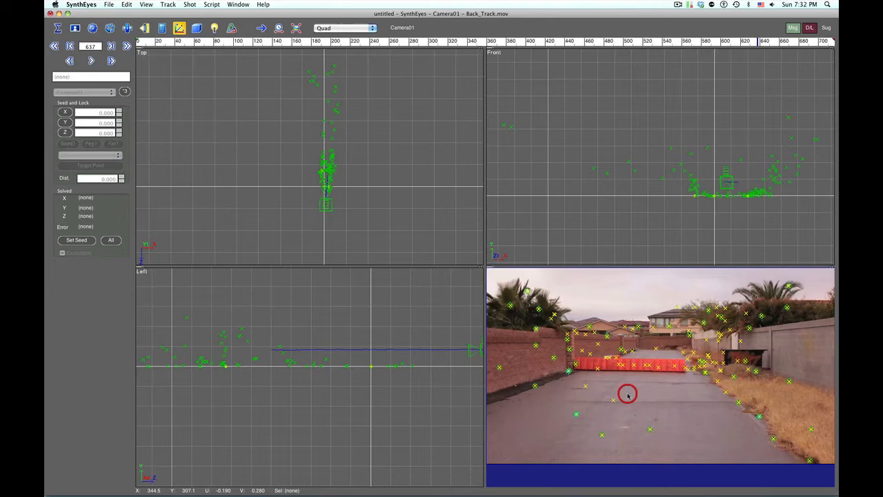
Create a box mesh about 9.7 by 7.2 units and 3.2 high in the Top view, with one corner at the origin tracker.
click(577, 414)
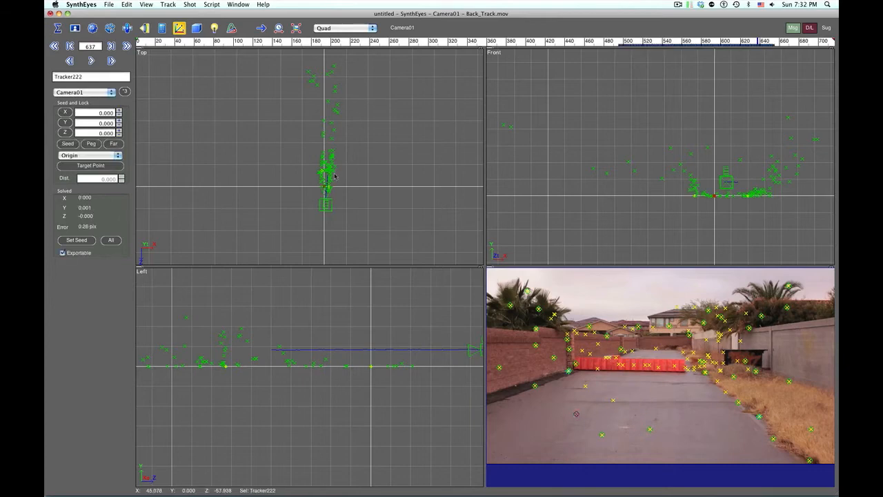
scroll(323, 184, up, 15)
super+drag(350, 194, 336, 159)
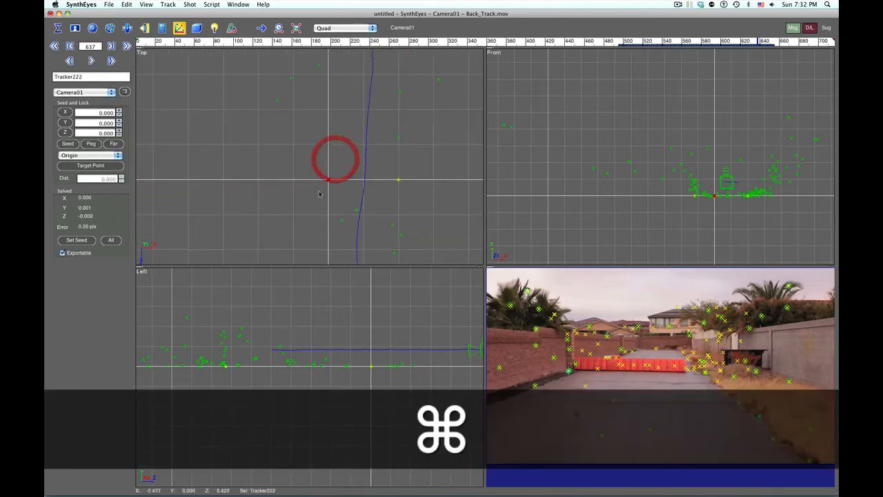
click(197, 27)
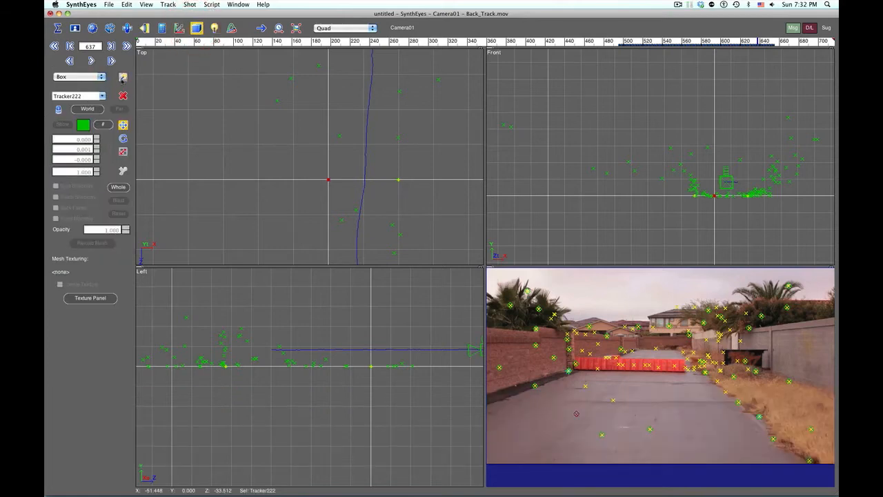
click(123, 76)
drag(327, 180, 292, 155)
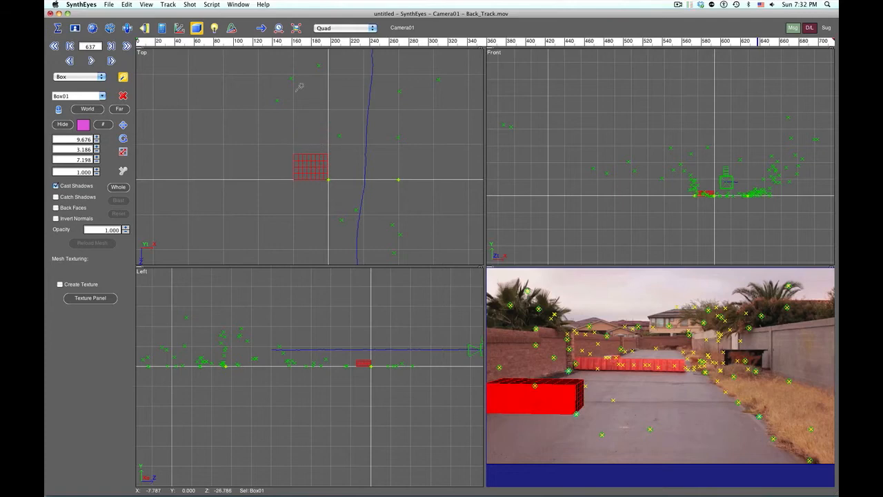
Show the scene in a single Perspective view and lock that view to the current camera.
click(335, 29)
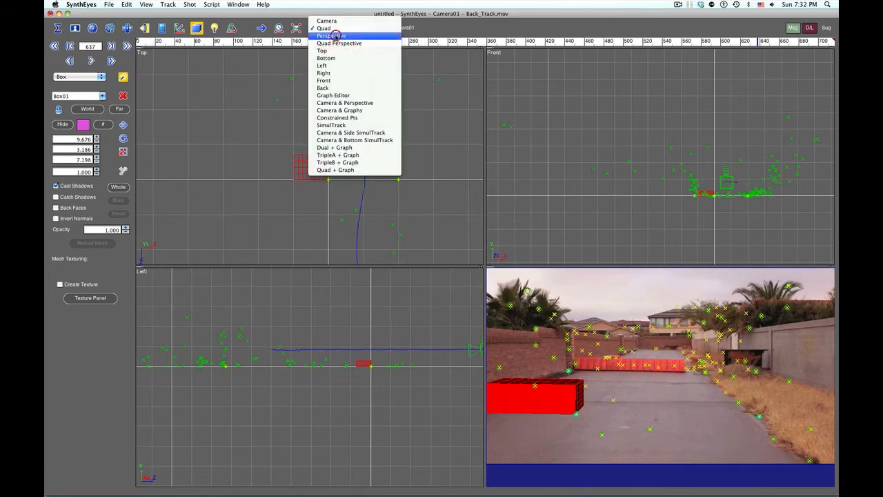
click(335, 35)
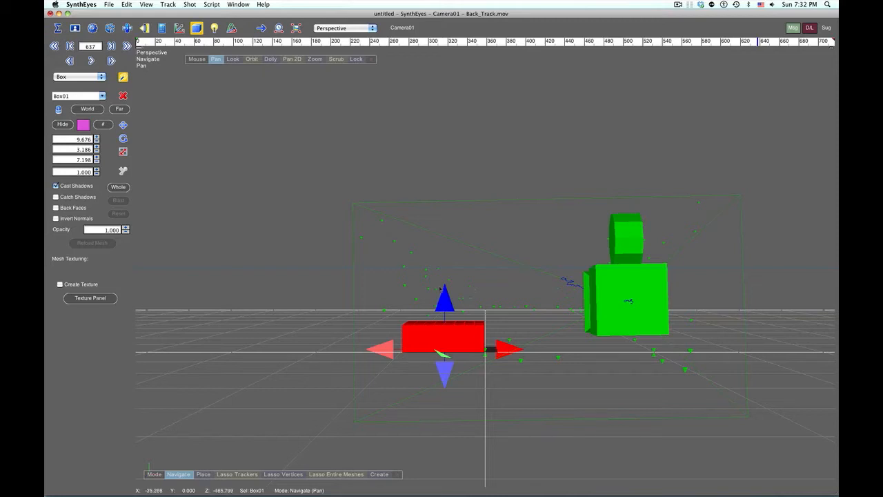
right_click(314, 137)
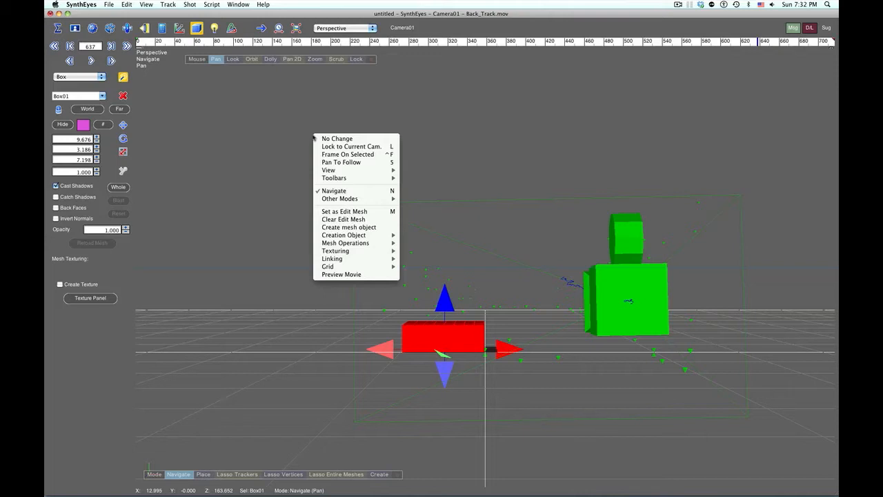
click(353, 147)
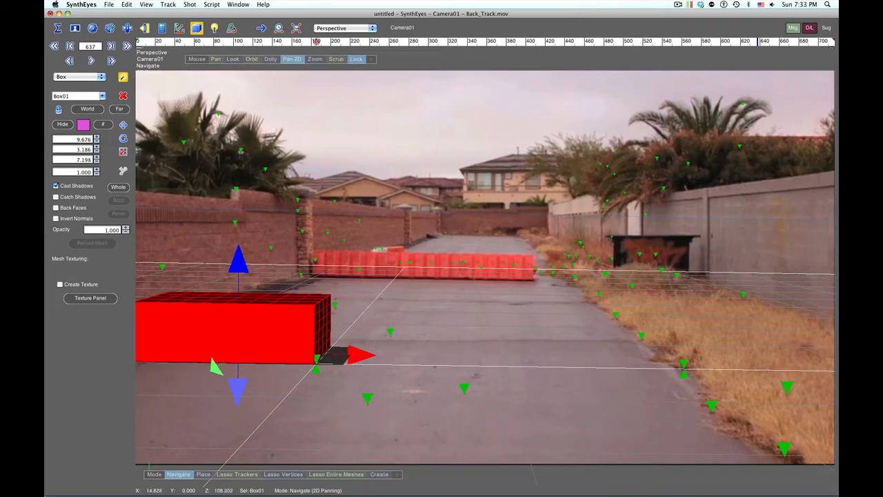
Scrub and play the shot through the locked camera to check how the box and trackers stick to the footage.
drag(316, 41, 645, 52)
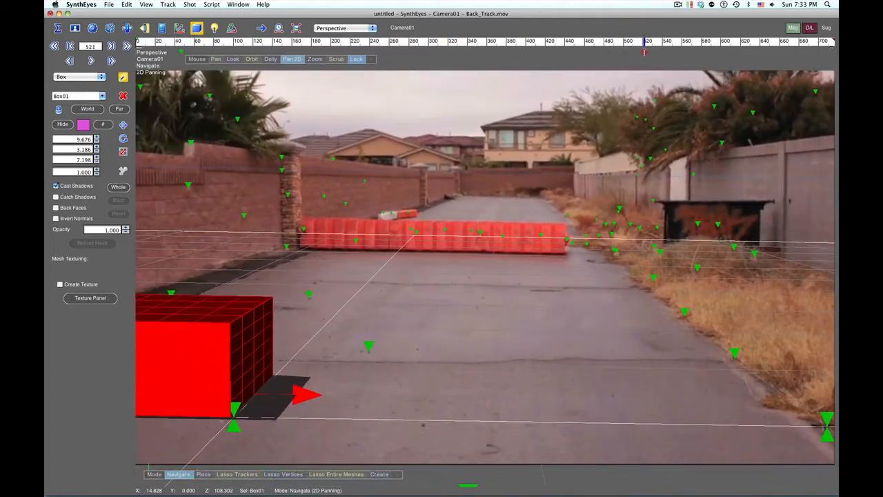
key(space)
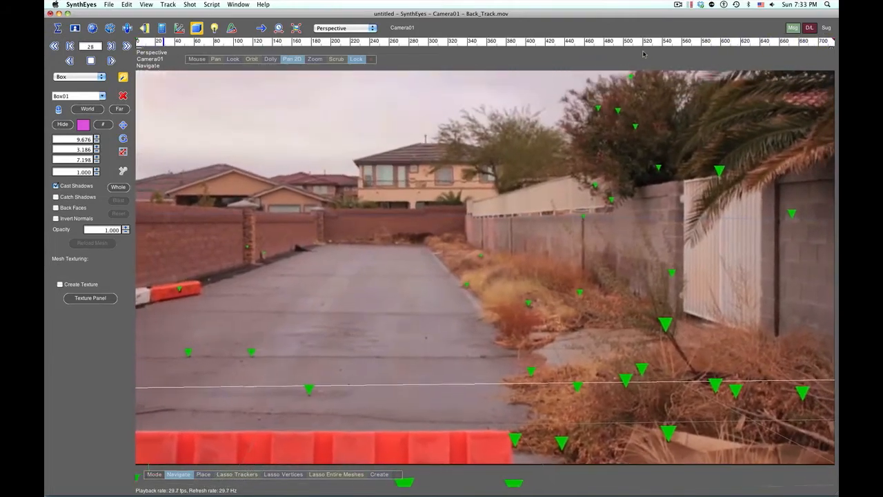
key(space)
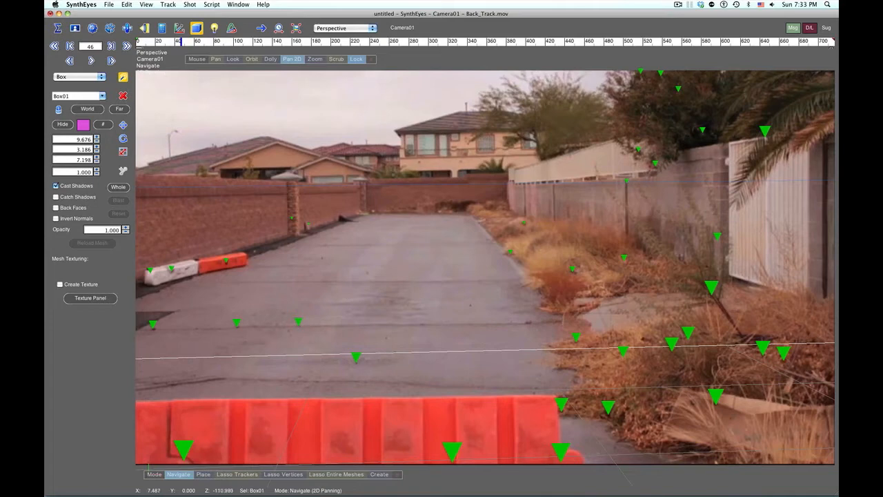
Select the middle tracker along the distant pavement crack and examine its position in the Top and Left views of the Quad layout.
click(298, 322)
key(F2)
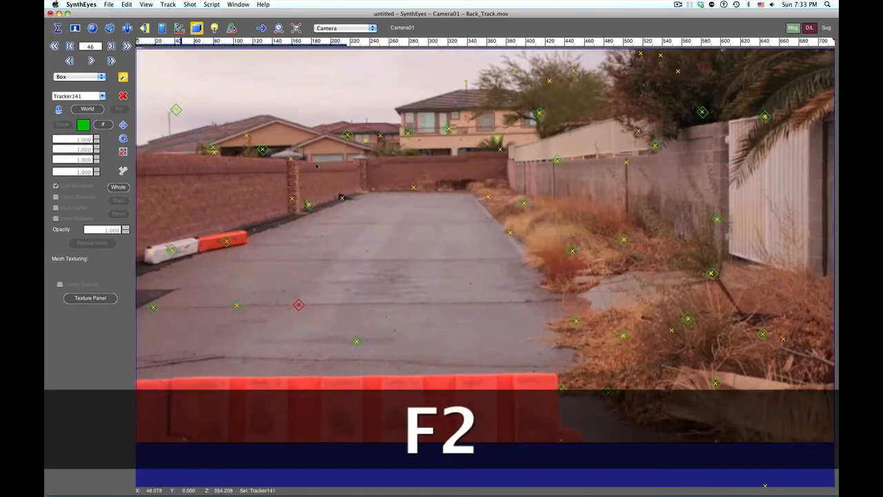
key(F3)
key(F4)
scroll(331, 130, down, 4)
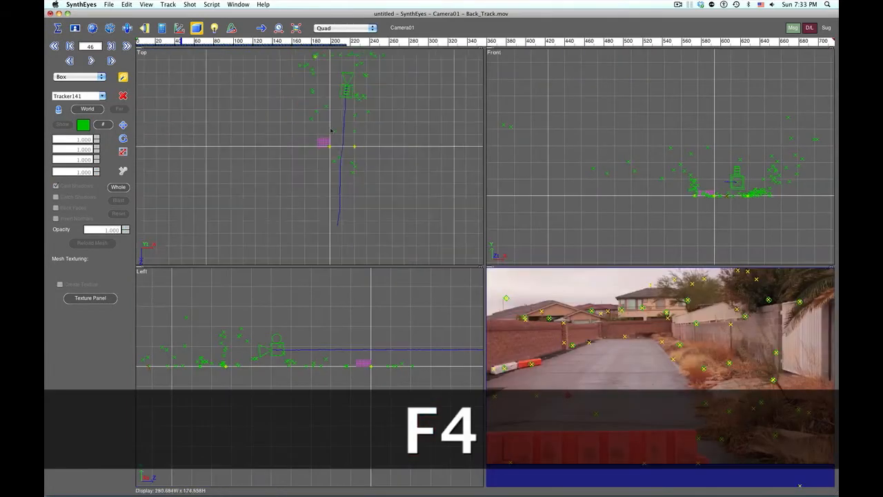
middle_drag(335, 125, 309, 229)
middle_drag(308, 129, 304, 184)
scroll(304, 184, up, 5)
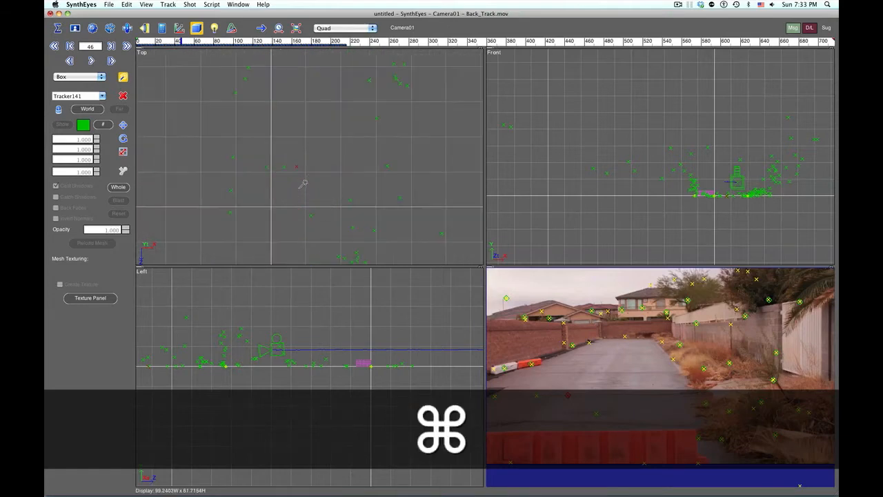
middle_drag(287, 357, 654, 341)
scroll(384, 337, down, 7)
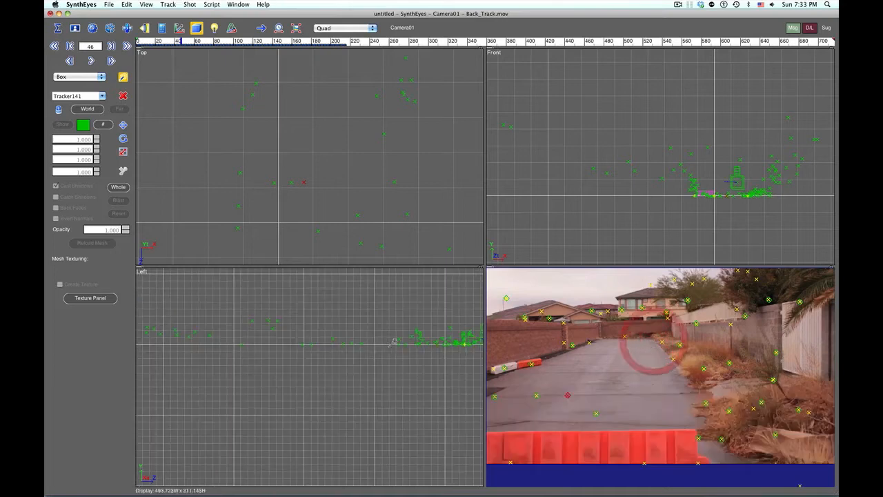
scroll(377, 334, up, 3)
scroll(376, 334, up, 3)
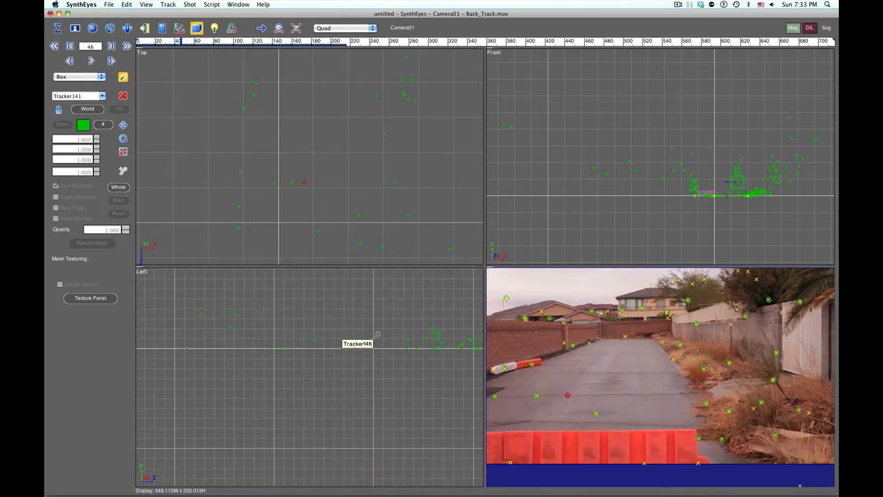
Create a second box about 11.7 by 7.1 units and 4.6 high in the Top view, with one corner at the neighbouring pavement-crack tracker.
click(123, 125)
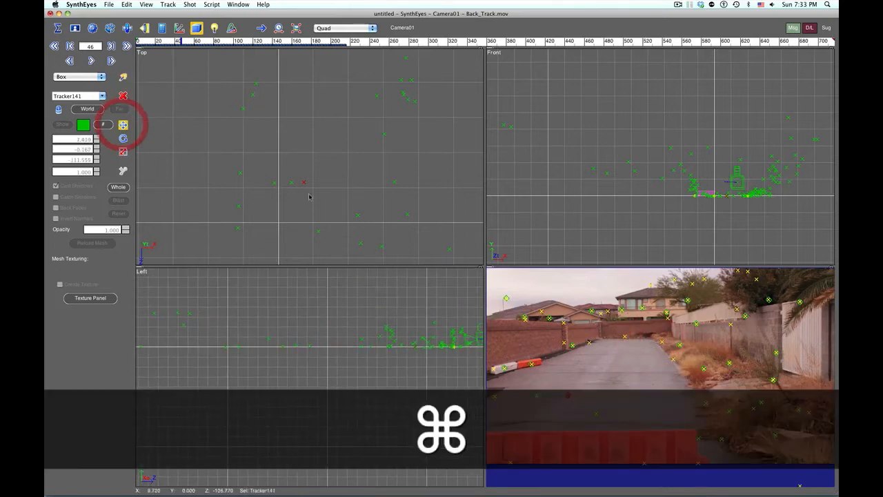
click(304, 181)
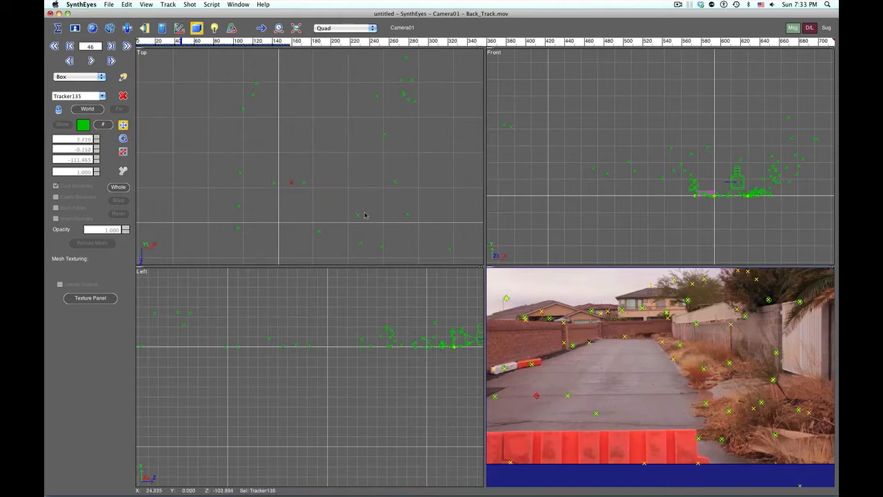
click(122, 77)
drag(290, 184, 250, 158)
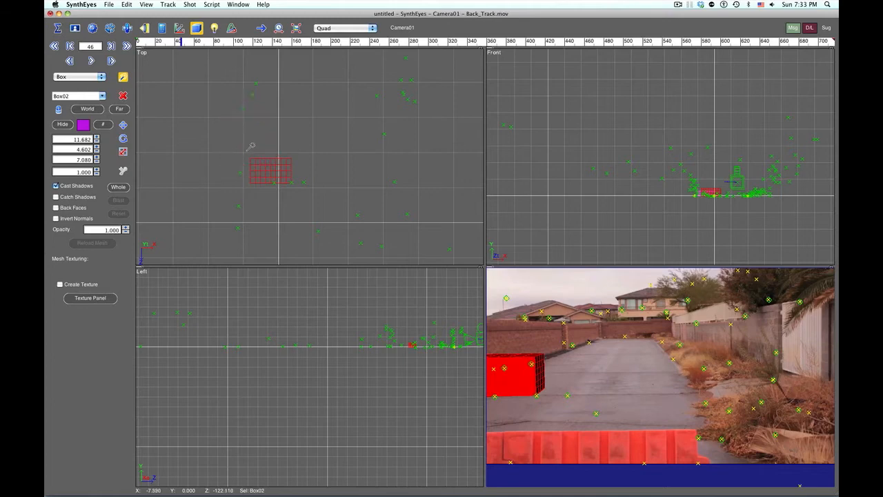
Show the scene in the single Perspective view and play the shot to check how both boxes stick to the pavement.
key(F2)
click(333, 28)
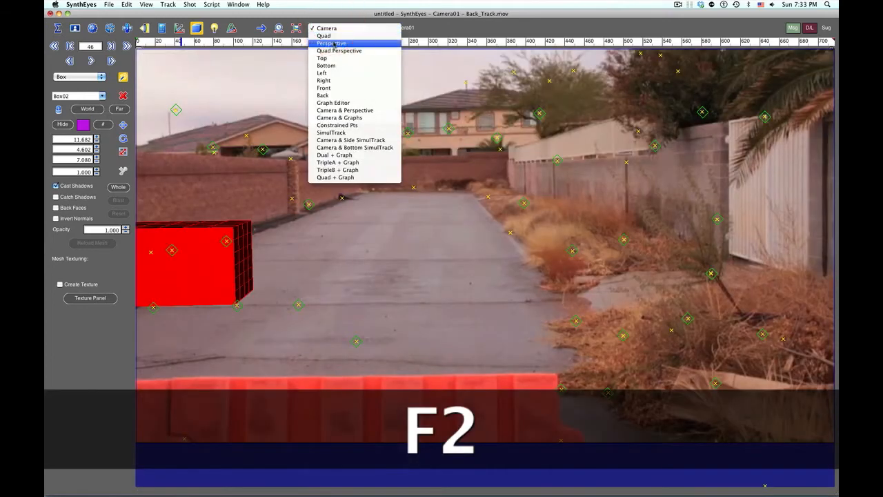
click(331, 36)
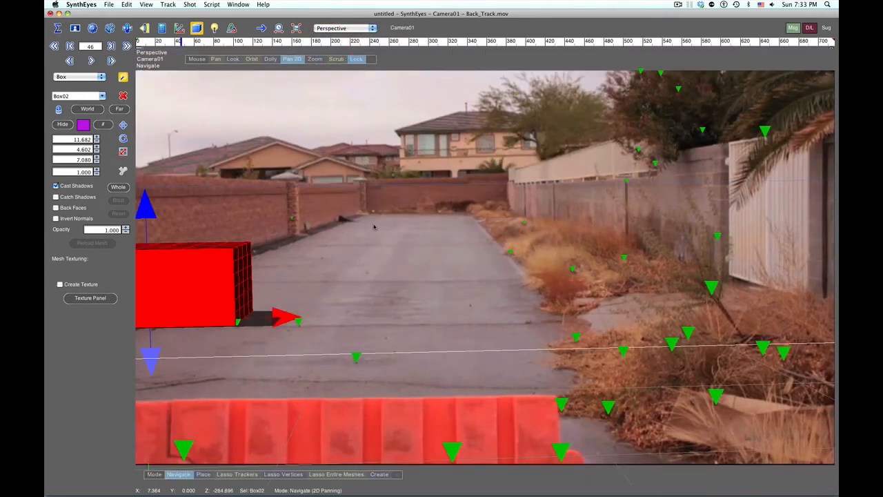
scroll(385, 225, down, 5)
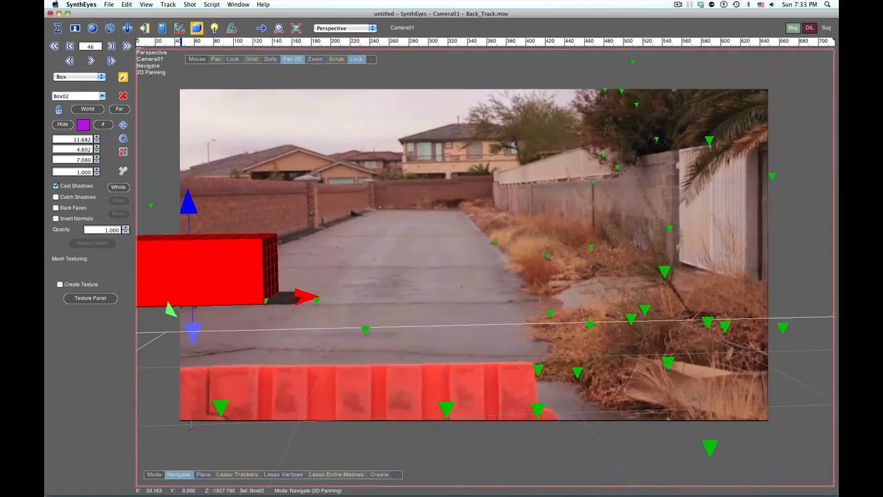
key(space)
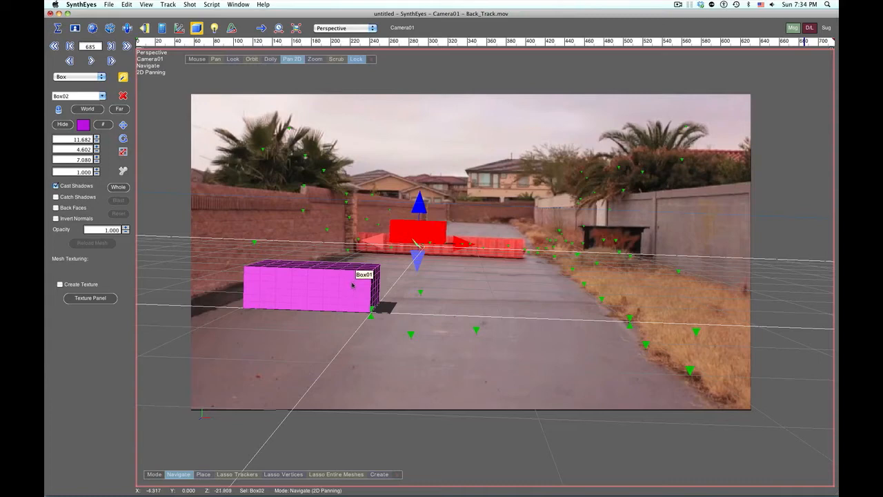
Delete both test boxes from the scene.
click(324, 283)
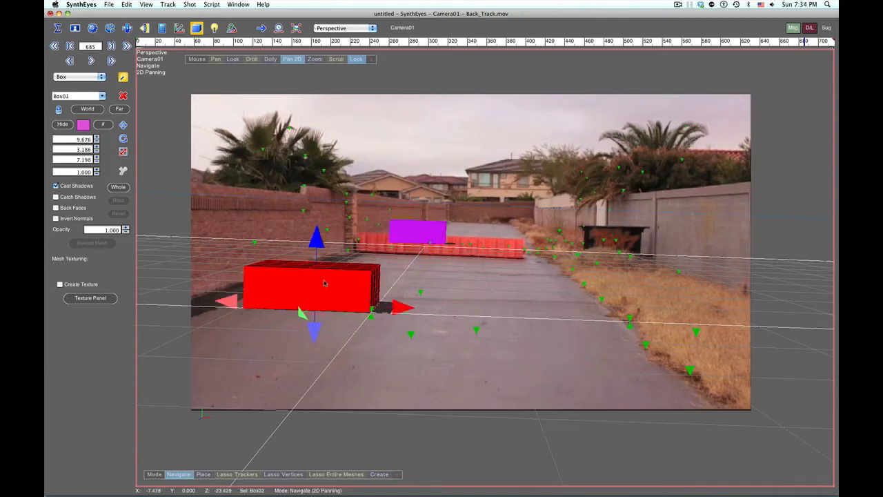
key(Delete)
click(416, 230)
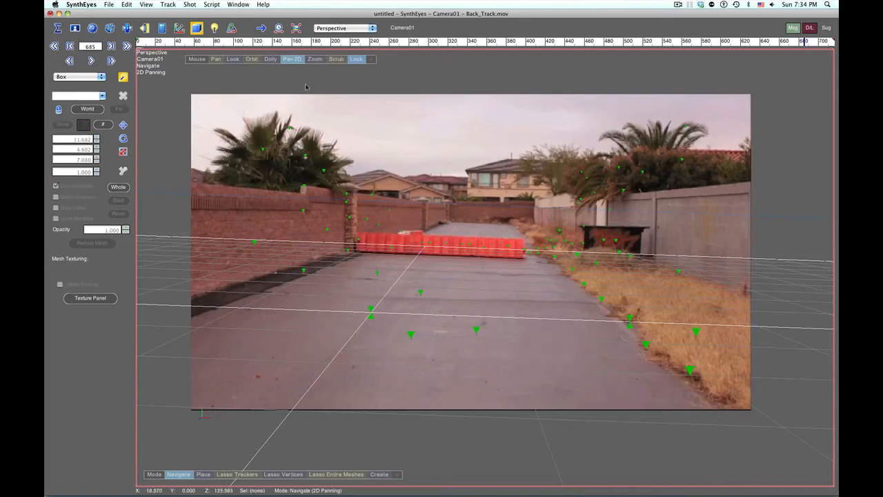
Switch to the Camera view, then open a maximized Graph Editor and set it to graph mode.
click(337, 28)
click(334, 13)
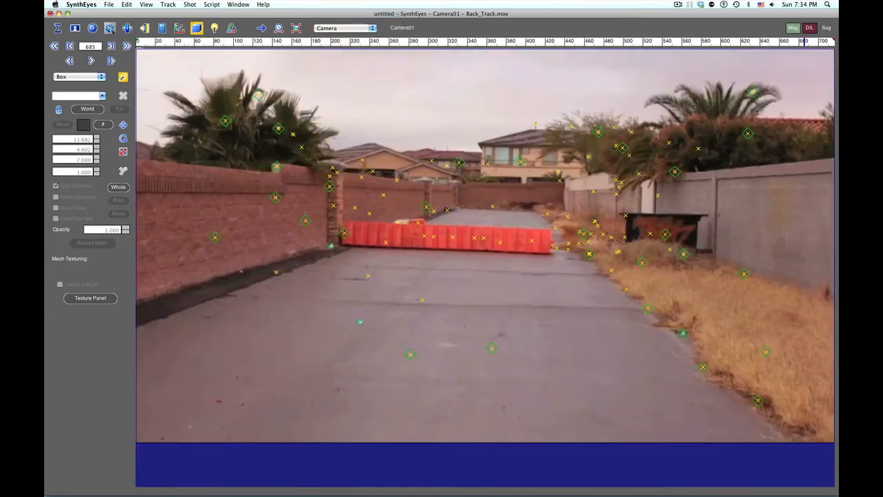
click(130, 29)
drag(161, 20, 162, 16)
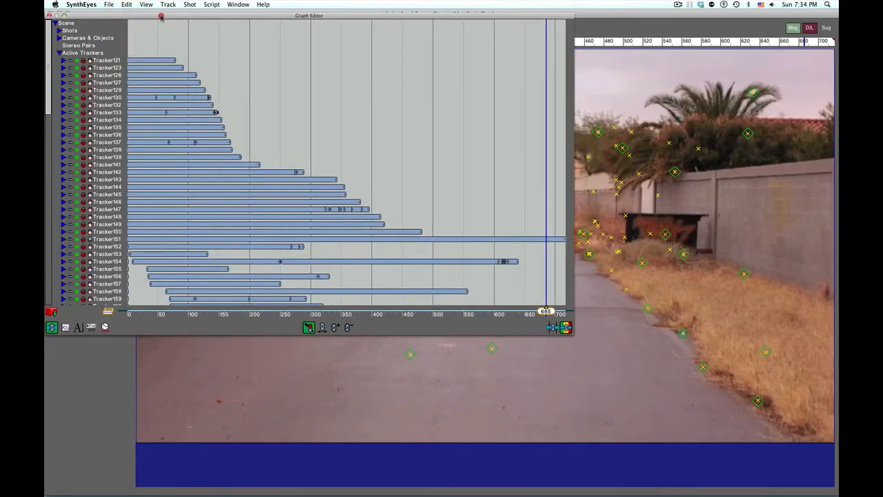
drag(573, 335, 576, 337)
click(63, 15)
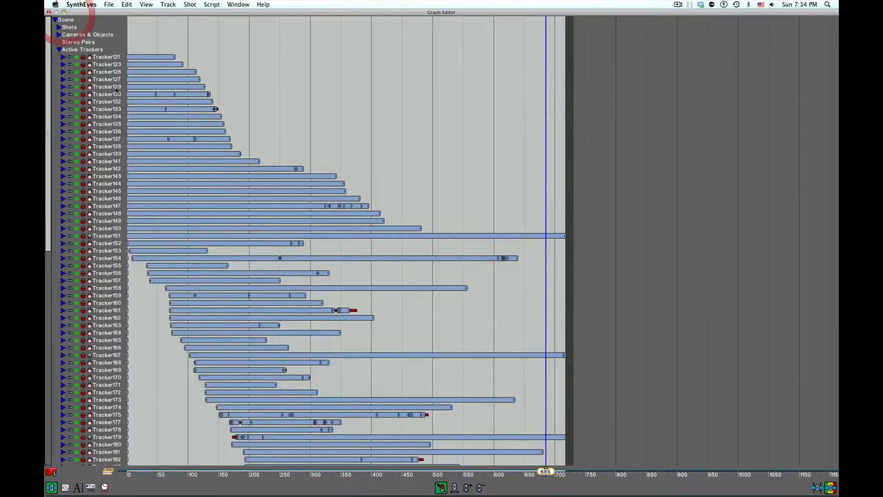
click(65, 487)
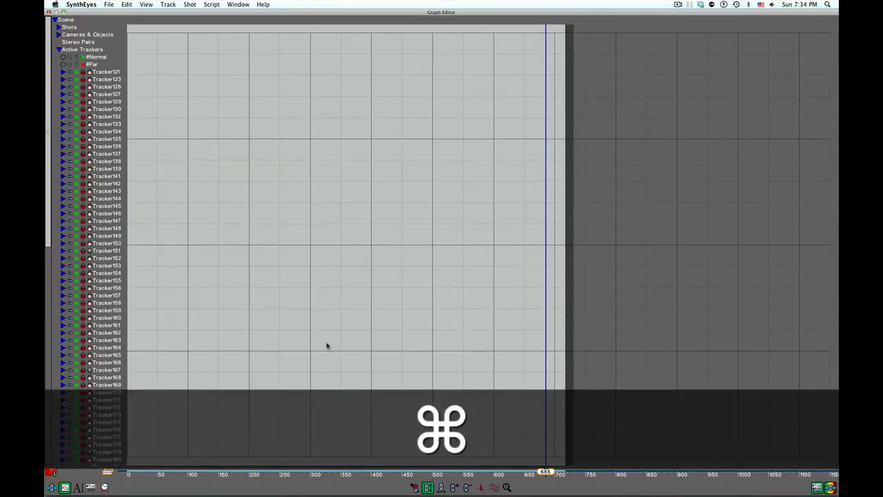
Plot the curves of all trackers and stretch the time scale to examine their errors across the shot.
key(super+a)
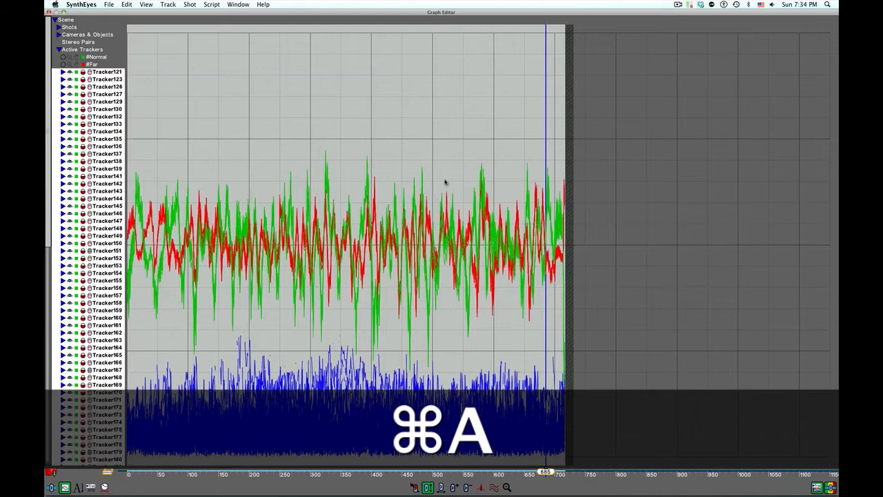
drag(437, 96, 425, 94)
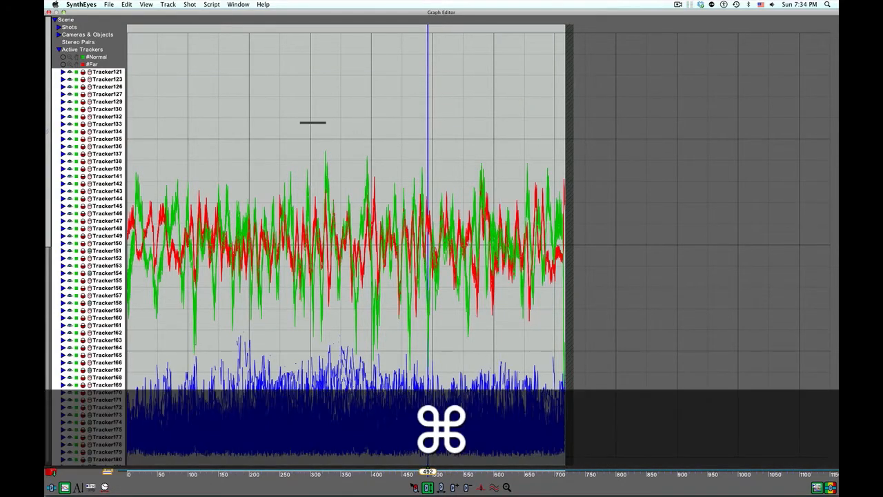
mouse_move(426, 95)
super+mouse_down()
mouse_move(395, 120)
mouse_move(554, 126)
mouse_move(482, 127)
mouse_move(528, 134)
mouse_move(483, 142)
mouse_move(583, 141)
super+mouse_up()
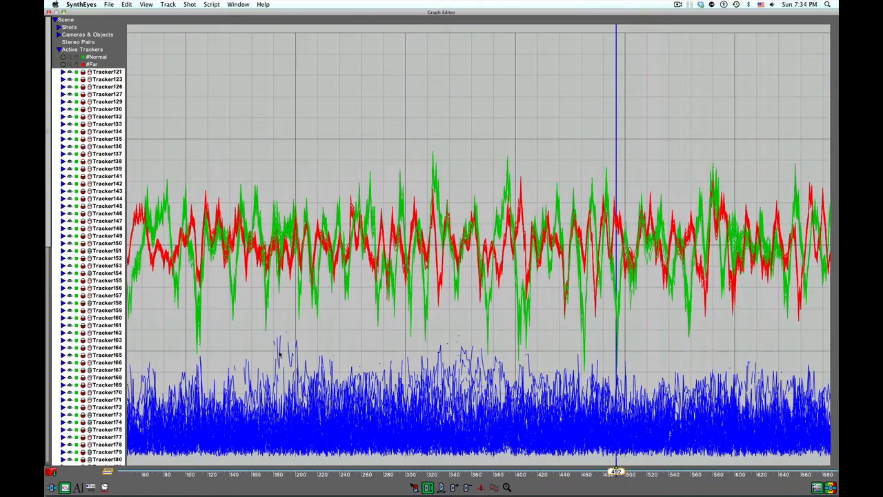
Isolate the tracker whose error curve peaks around frames 180 to 200 and delete it.
click(494, 488)
click(296, 351)
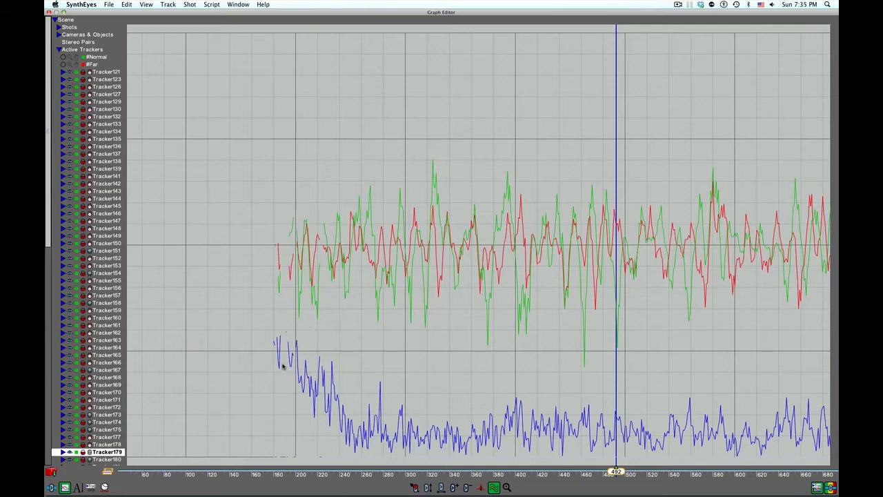
key(Delete)
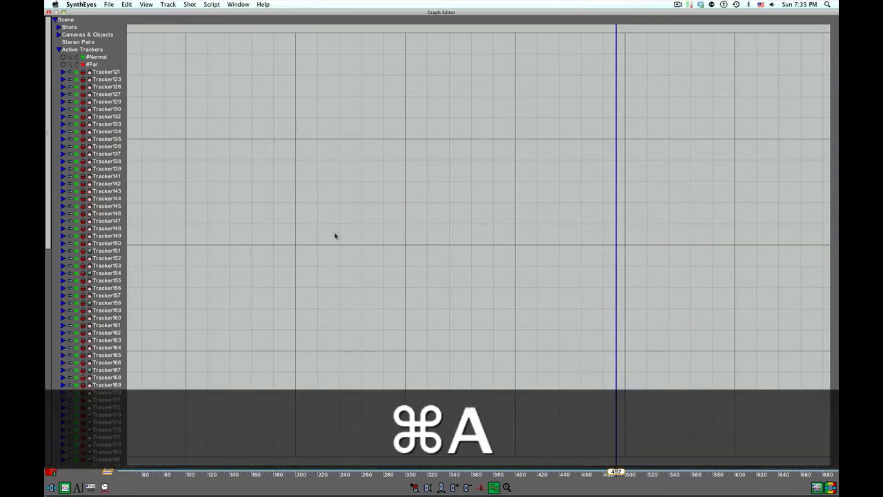
Plot the curves of all remaining trackers and examine their errors from the start of the shot.
key(super+a)
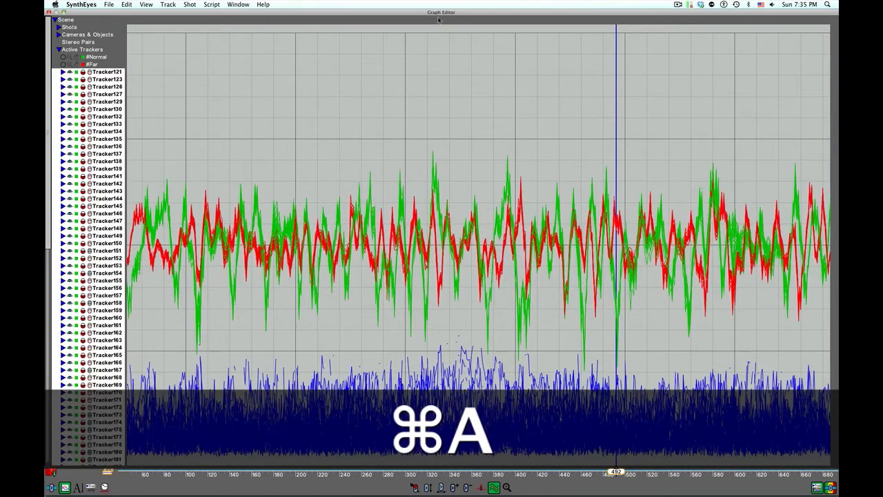
mouse_move(478, 59)
mouse_down()
mouse_move(103, 89)
mouse_move(130, 98)
mouse_up()
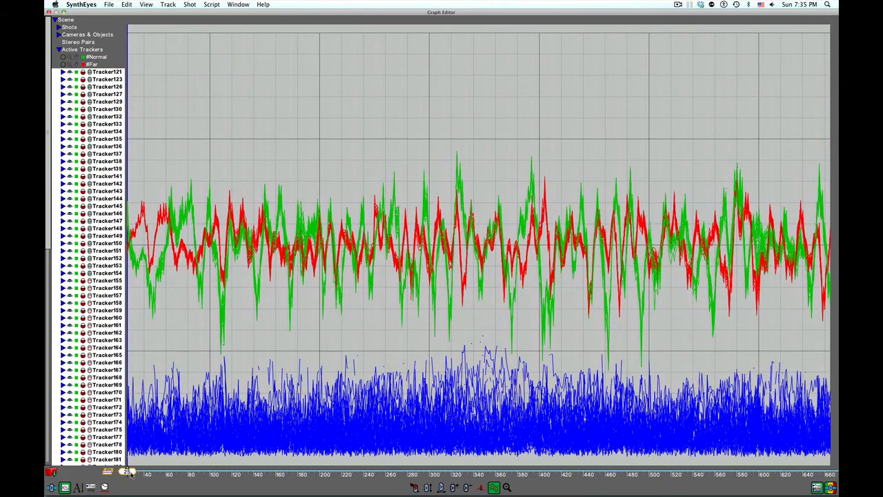
drag(130, 474, 97, 470)
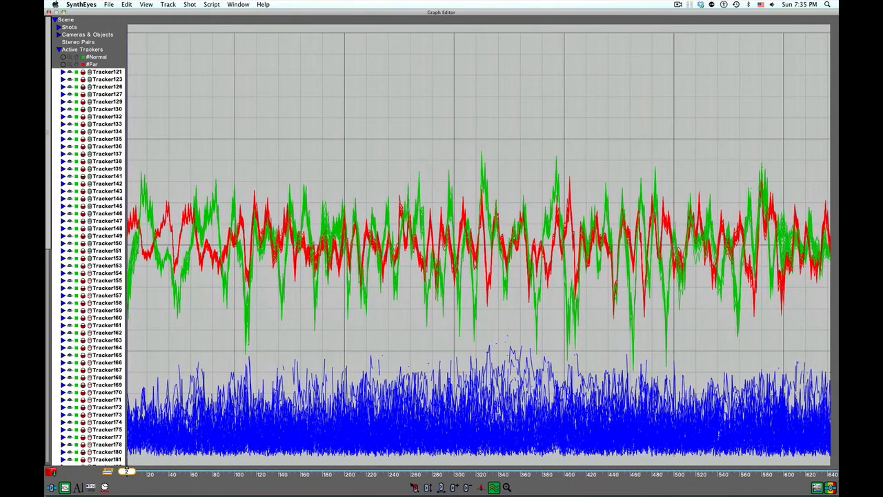
scroll(478, 244, up, 3)
scroll(479, 244, down, 5)
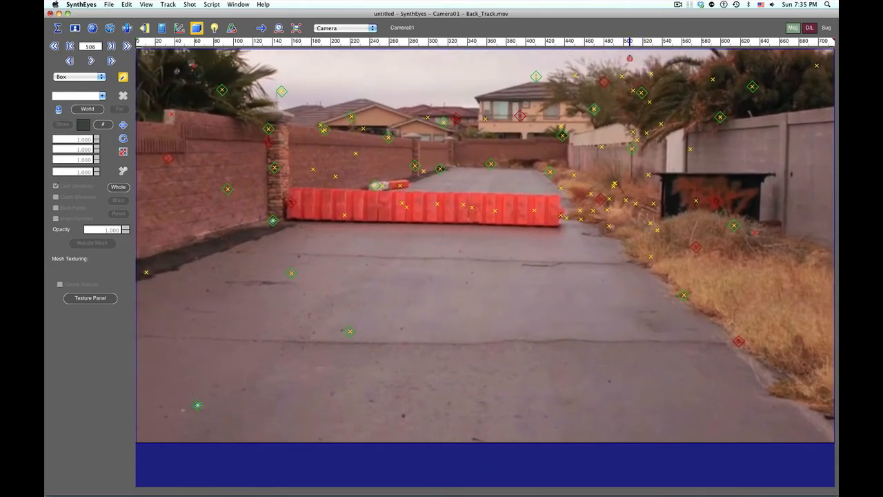
Scrub the Camera view to frame 379, inspect the tracker at the white gate's edge, and scrub on to frame 677.
drag(631, 59, 506, 51)
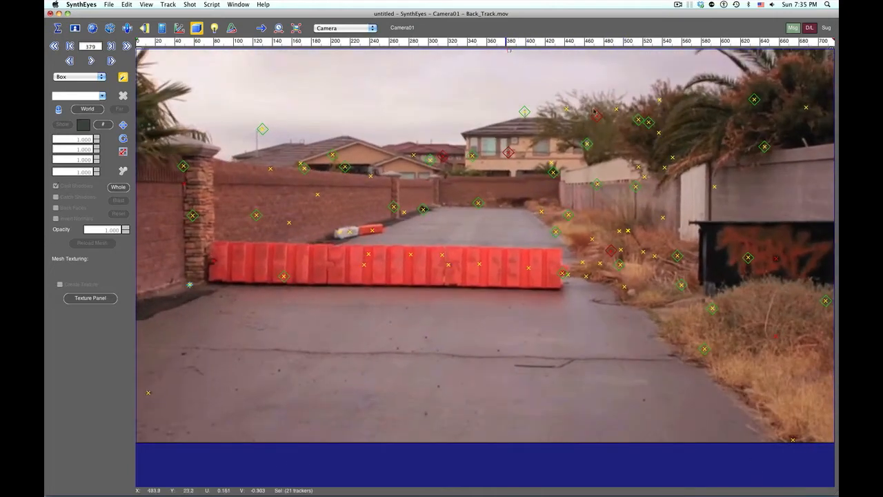
click(714, 186)
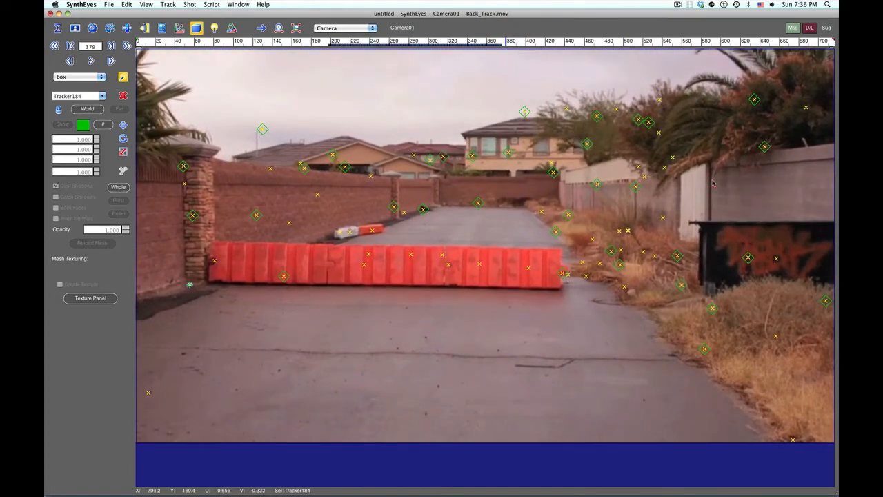
click(734, 195)
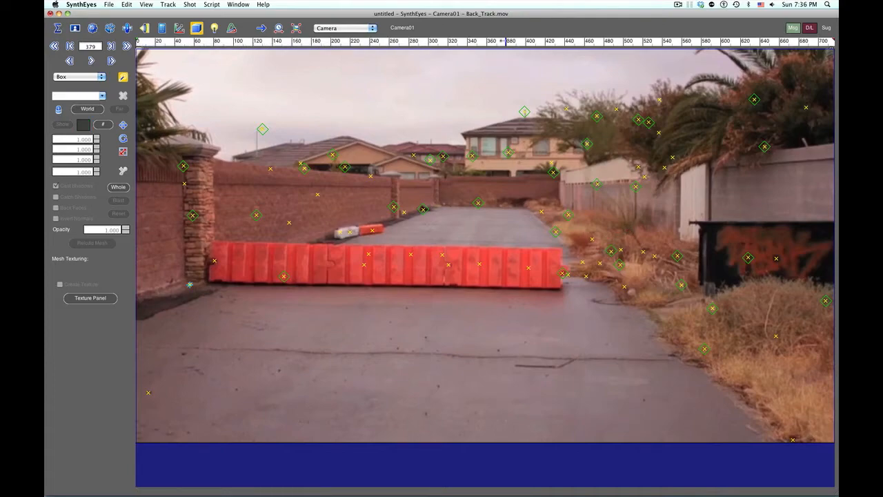
drag(506, 42, 796, 47)
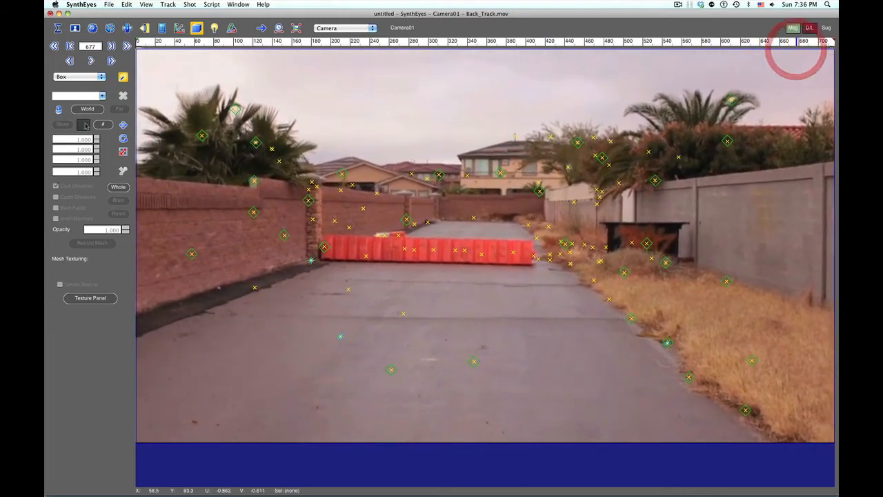
Solve the camera again in Refine mode and accept the result.
click(161, 27)
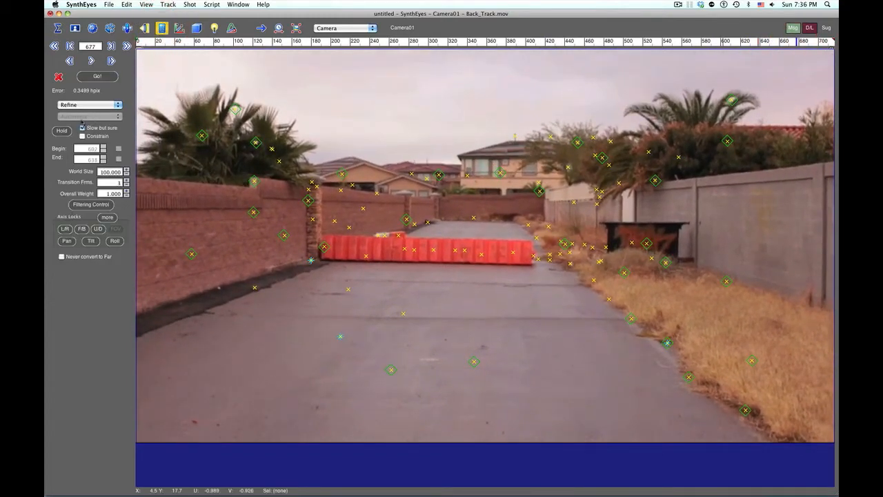
click(100, 78)
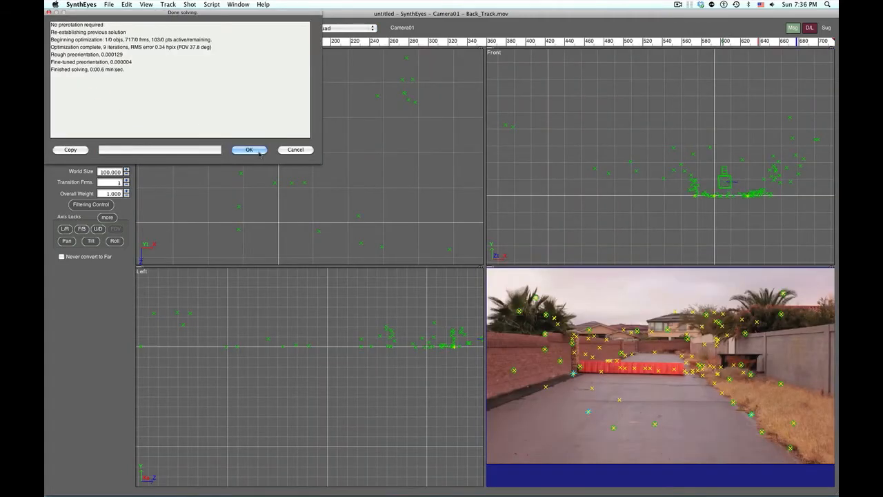
click(260, 153)
Examine the refined camera and tracker positions in the Quad views while scrubbing the shot to frame 78.
super+drag(333, 191, 287, 168)
scroll(283, 139, down, 3)
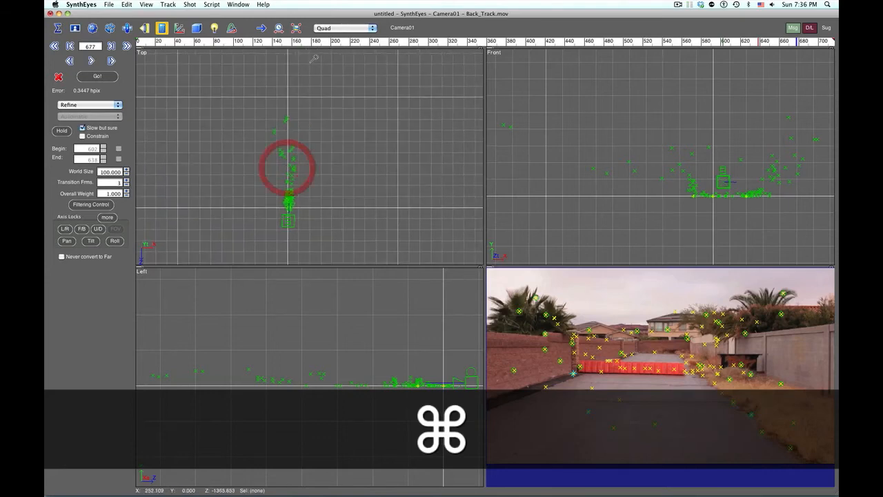
drag(316, 42, 213, 41)
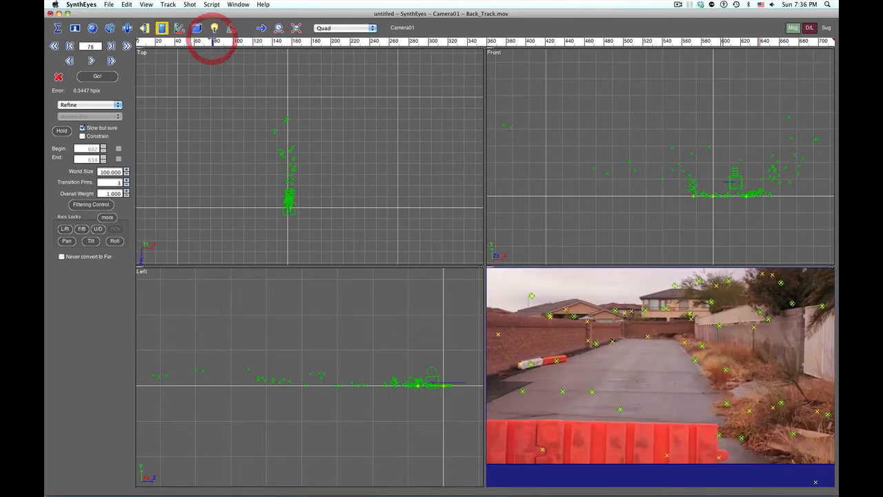
Export the camera solve as a Lightwave Scene named Back_Track in the FROM AE folder, with meters as units.
click(106, 4)
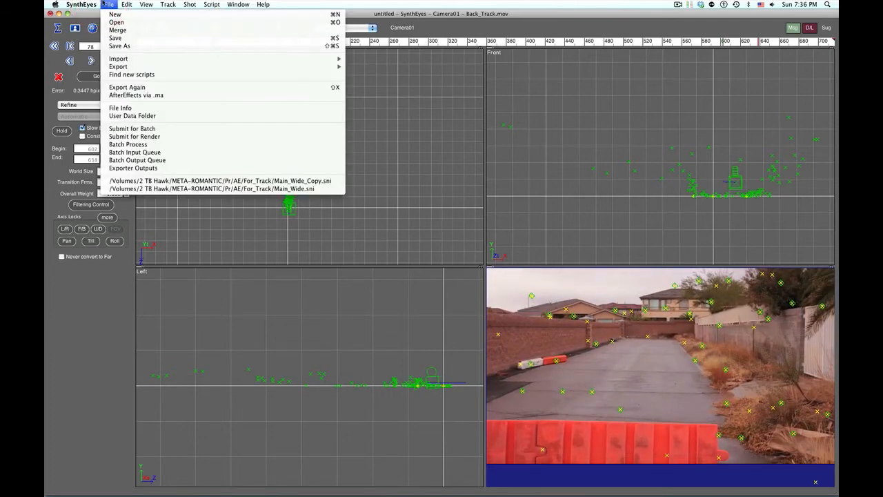
mouse_move(286, 67)
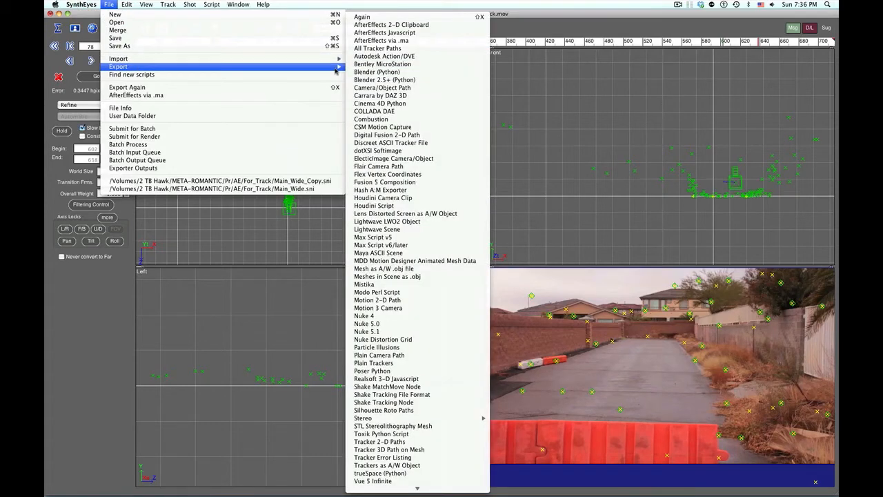
click(411, 229)
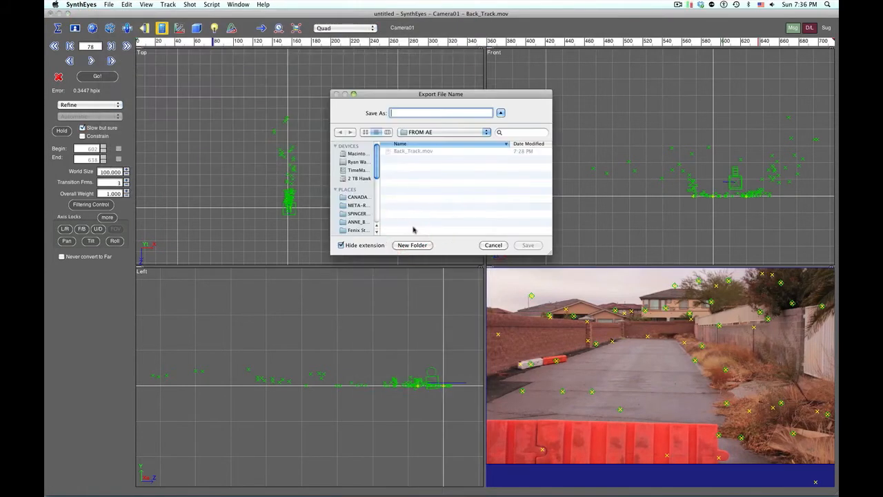
text(B)
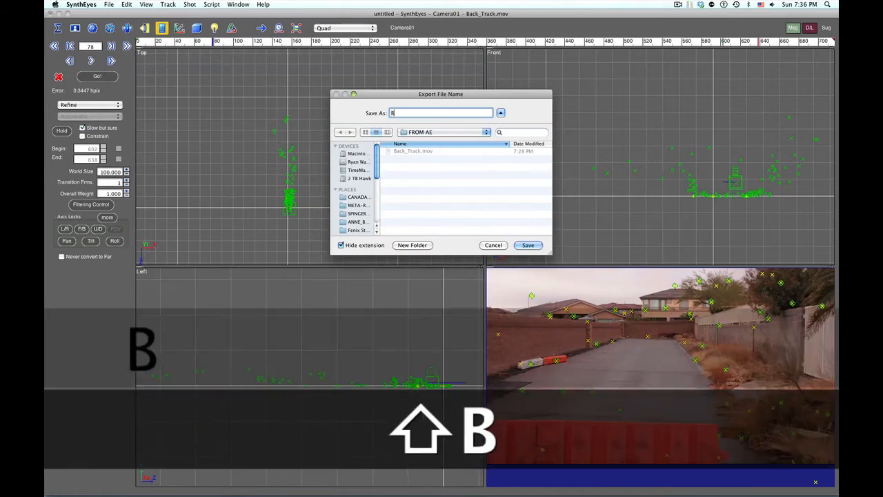
text(ack_Track_)
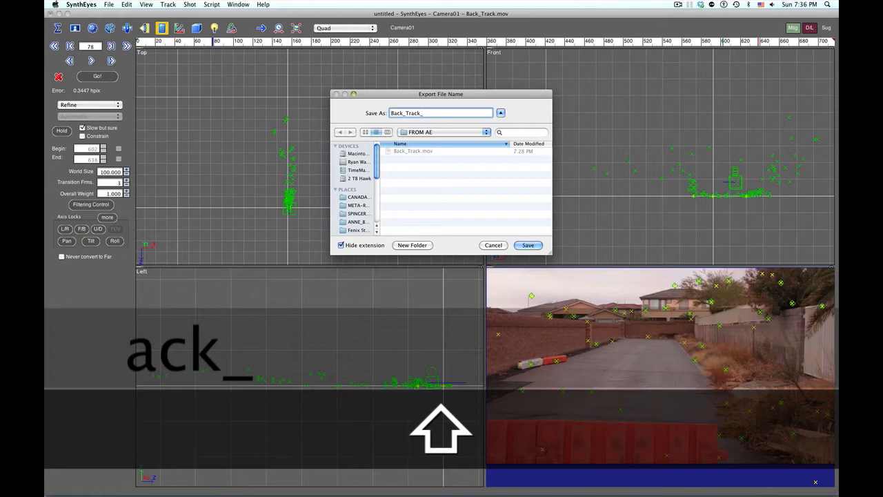
key(BackSpace)
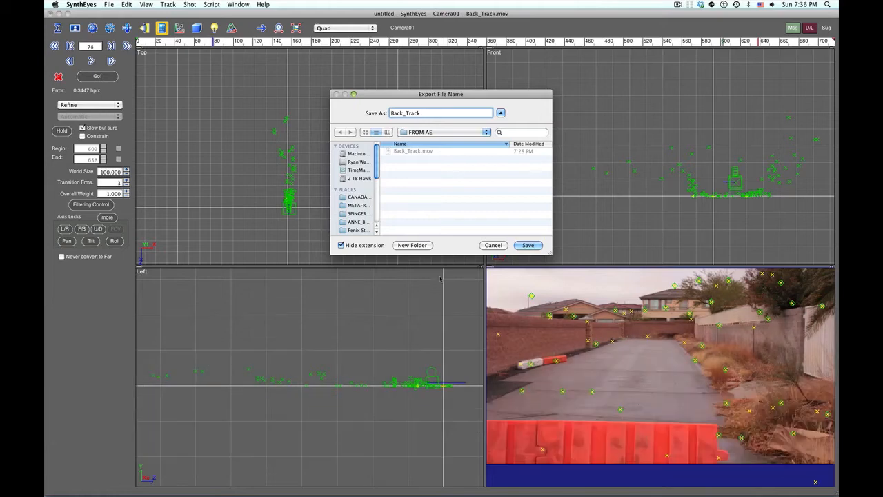
click(529, 246)
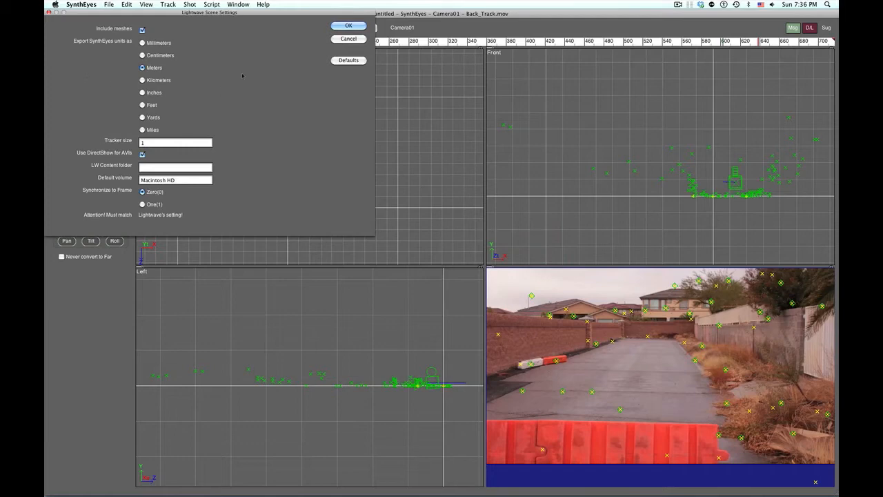
click(344, 26)
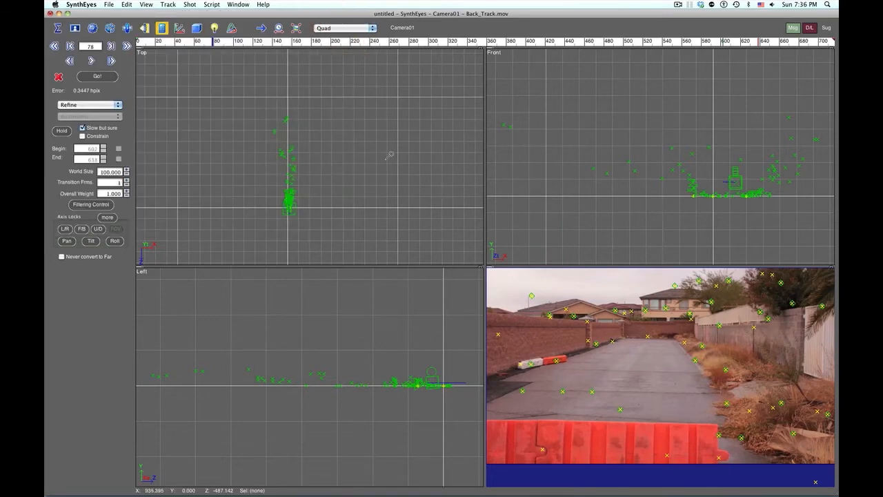
Switch to CINEMA 4D and open Back_Track.lws with a LightWave import scale of 1000.
key(super+Tab)
key(super+Tab)
key(super+Tab)
key(super+Tab)
key(super+Tab)
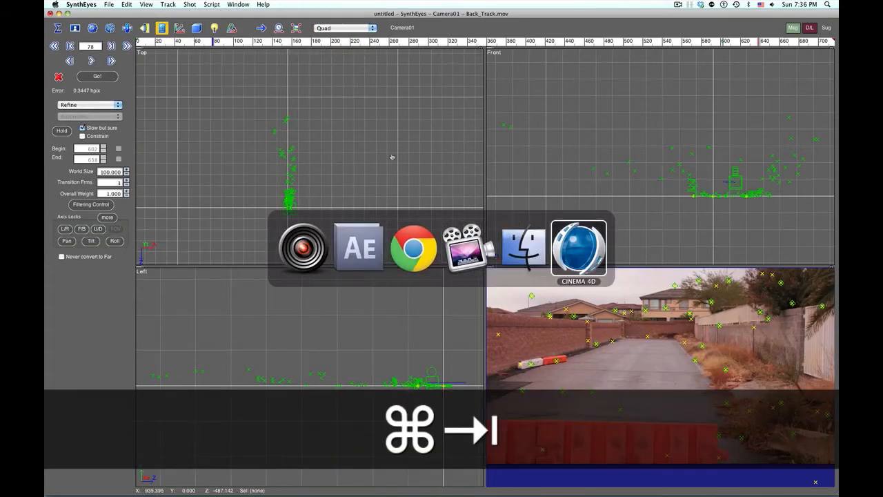
key(super+o)
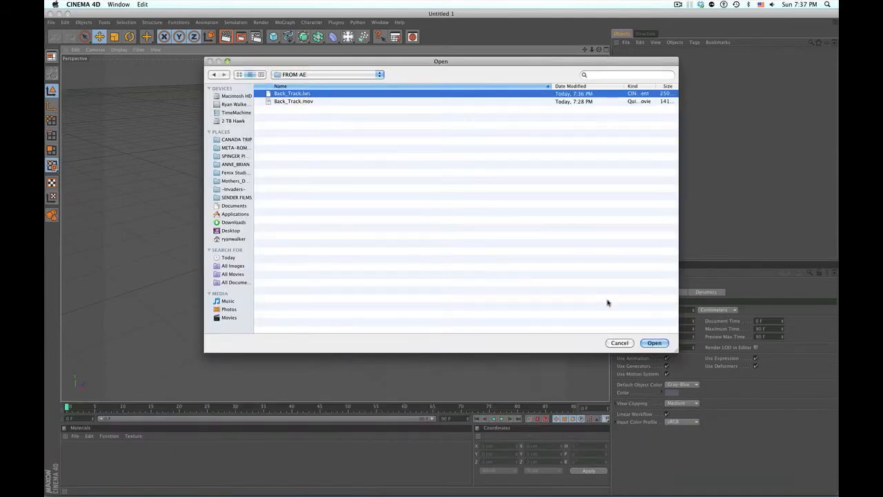
click(656, 344)
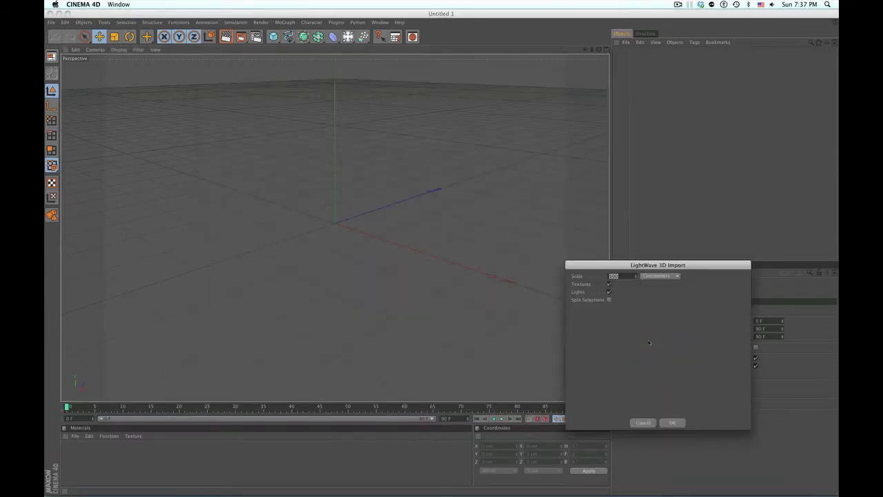
double_click(607, 275)
text(1000)
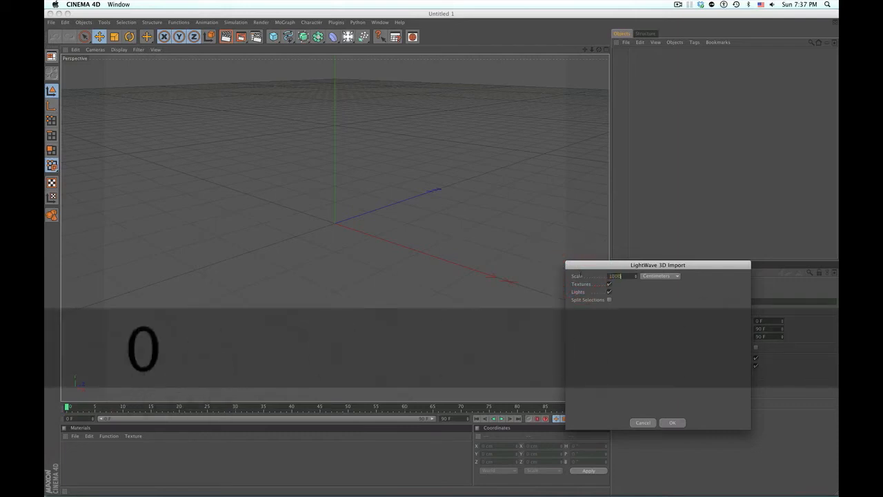
key(Return)
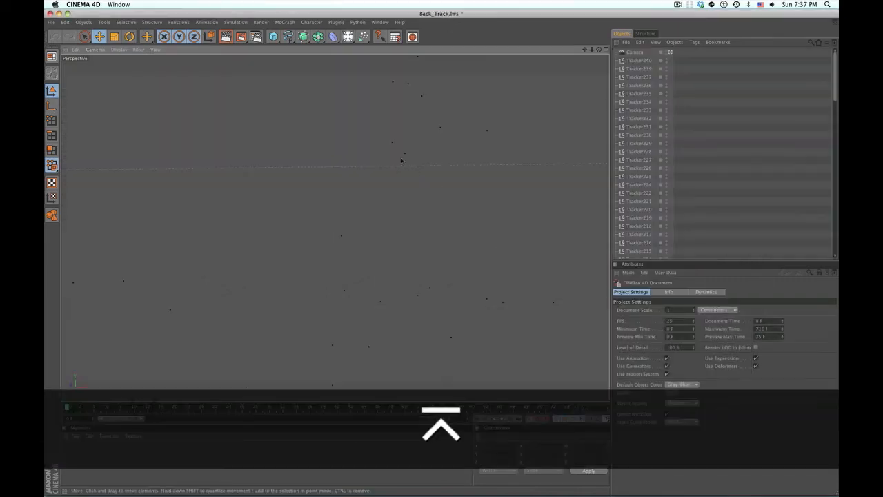
Extend the timeline's preview range to frame 716 and check the project frame rate and render output settings.
drag(145, 420, 417, 422)
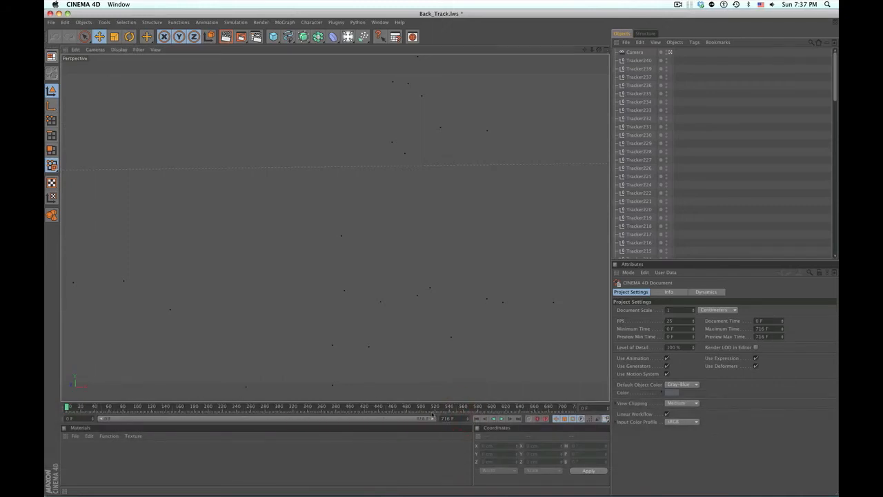
key(super+d)
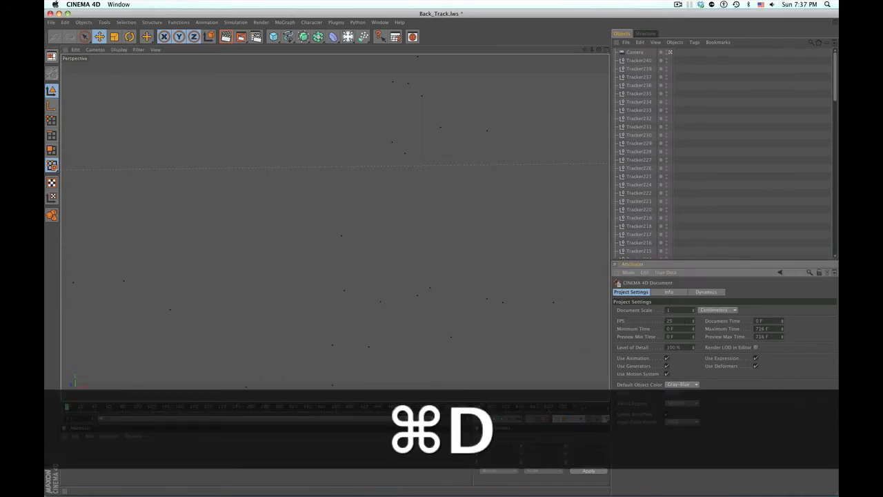
click(256, 38)
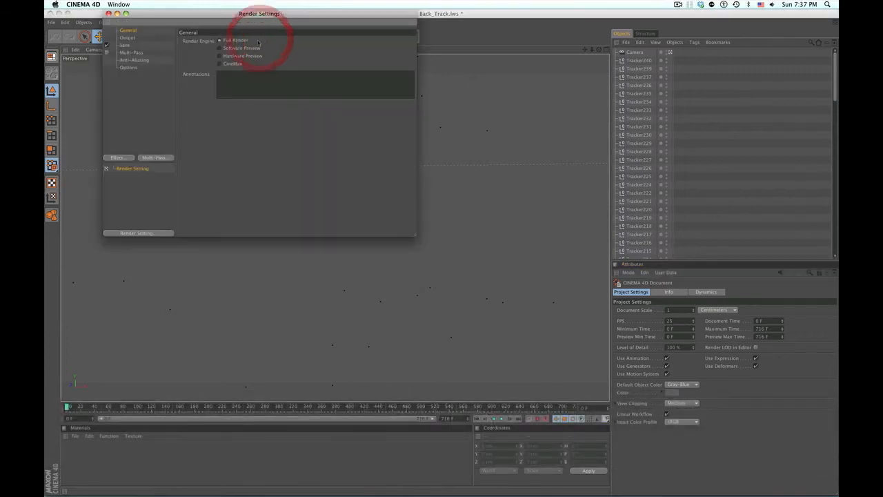
click(128, 38)
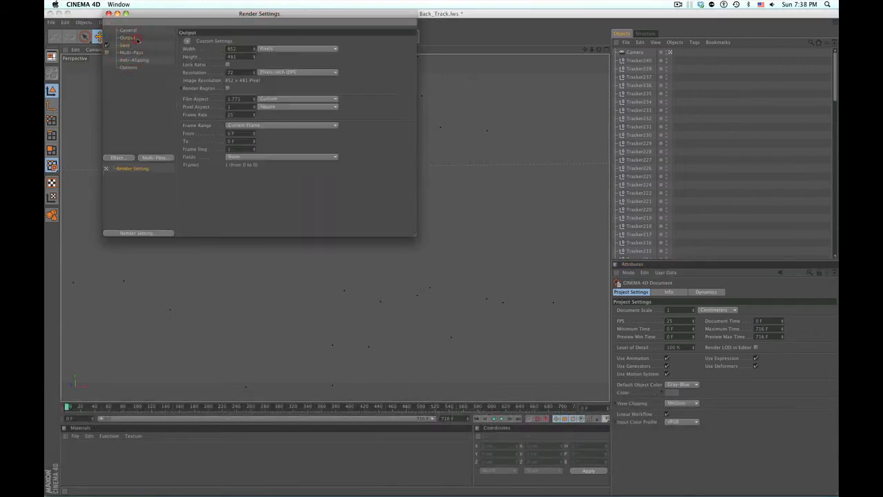
click(108, 13)
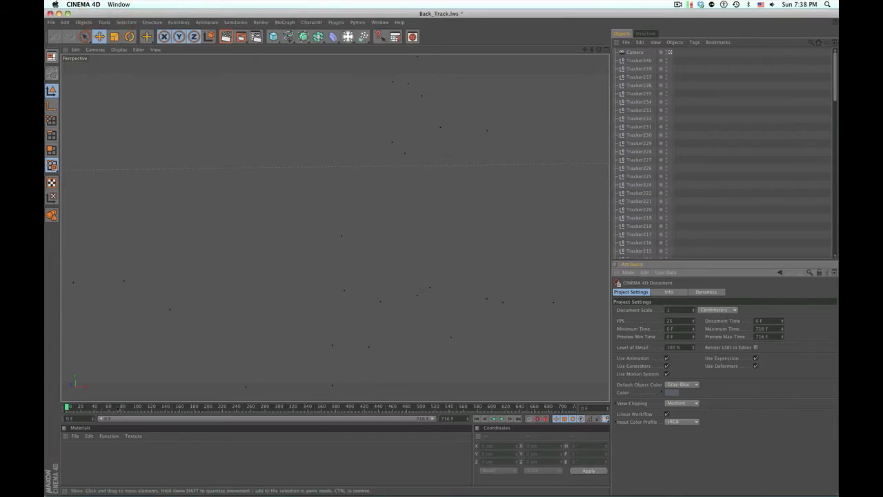
drag(80, 407, 110, 407)
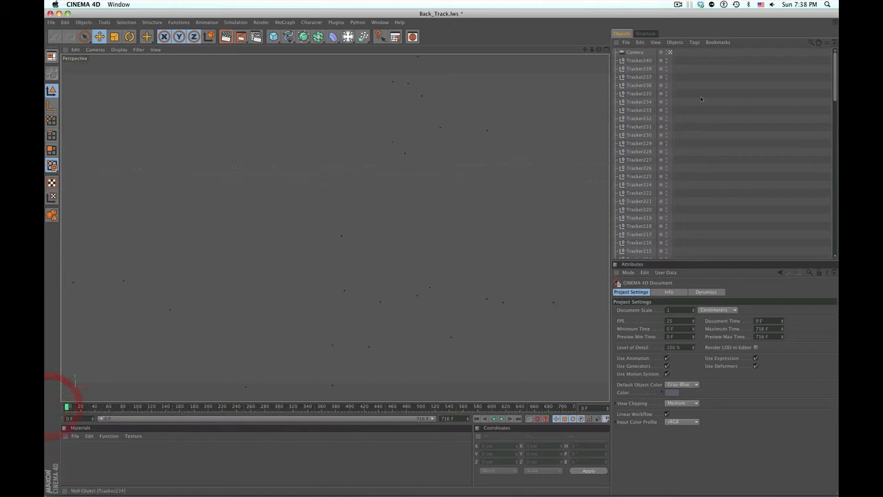
Group the camera and all trackers under one null and delete the Environment object.
click(636, 53)
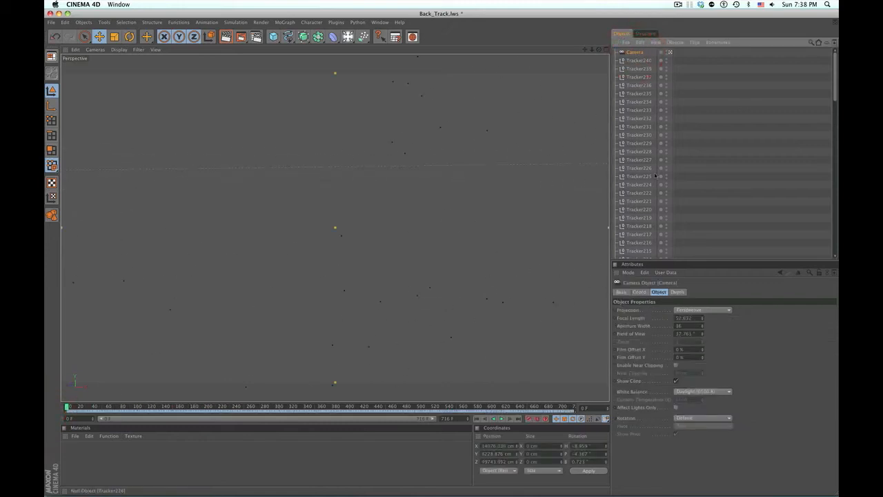
scroll(640, 207, down, 15)
shift+click(638, 247)
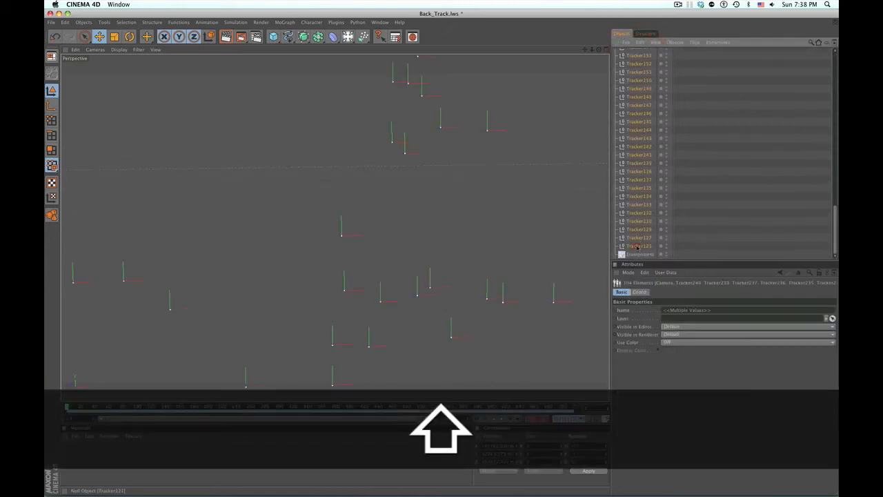
key(alt+g)
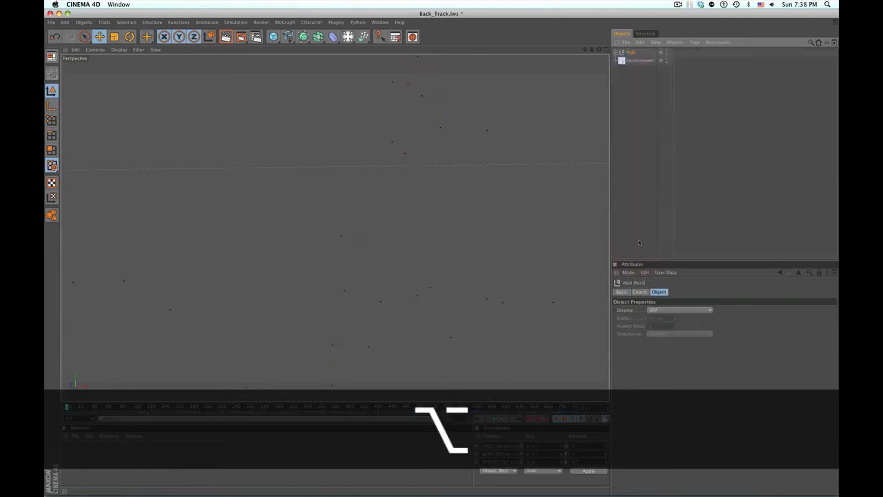
click(640, 81)
click(634, 60)
key(Delete)
click(632, 74)
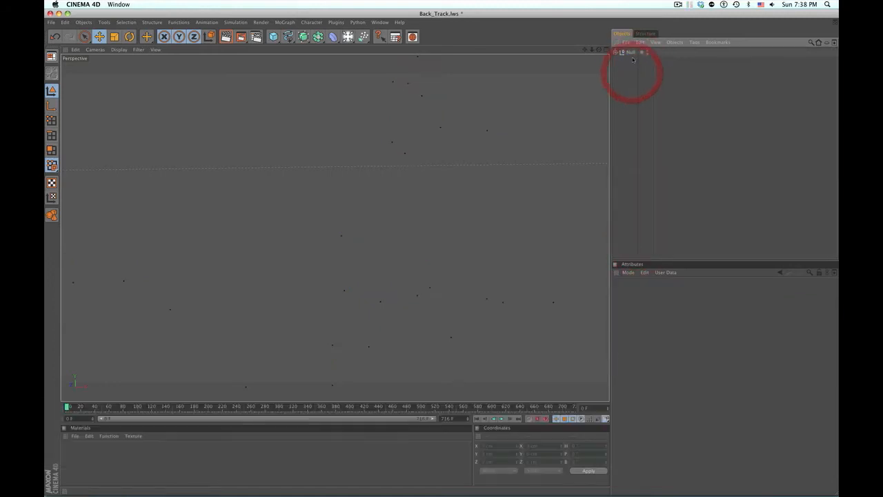
Rename the group null as scene.
double_click(629, 52)
text(scen)
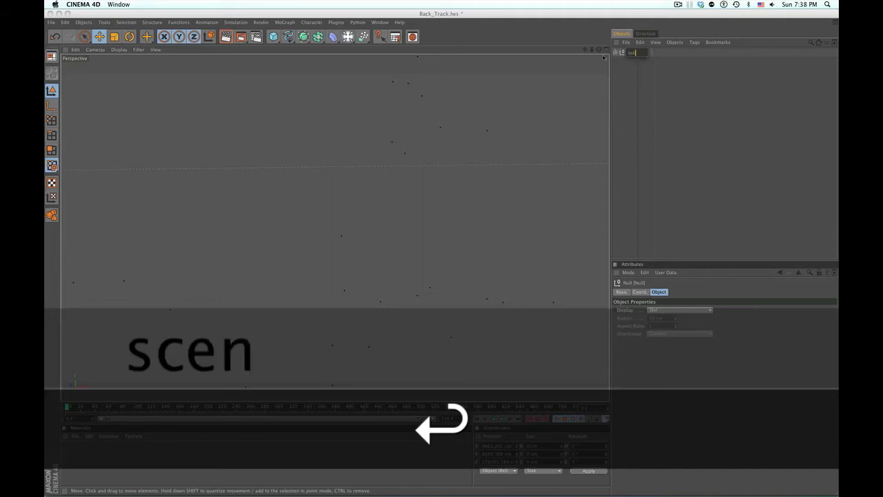
text(e)
key(Return)
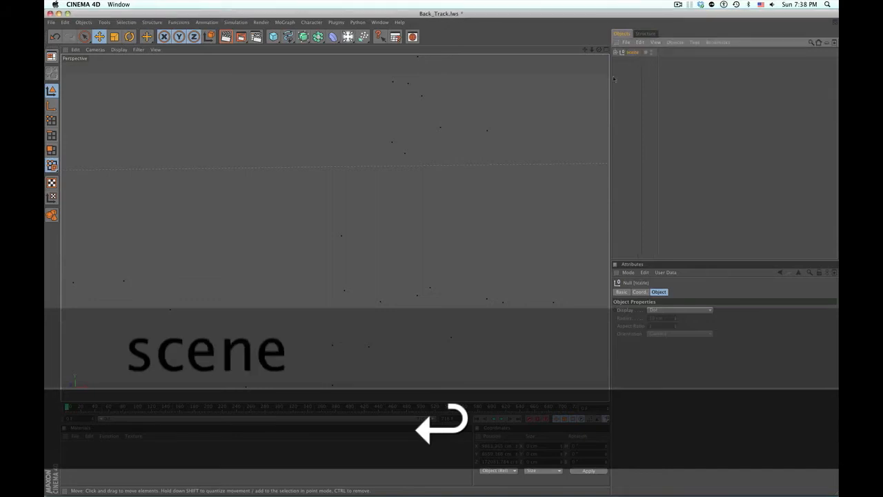
Create a new material and load Back_Track.mov as its color texture.
click(90, 460)
double_click(90, 460)
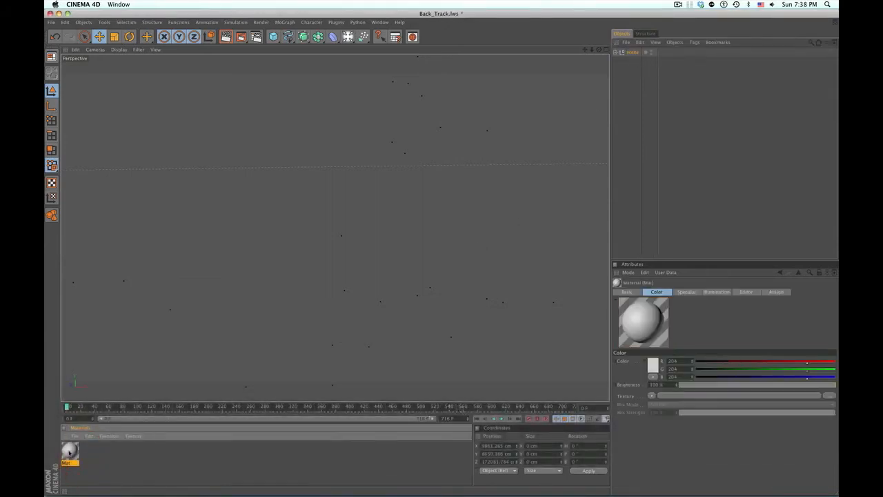
double_click(69, 451)
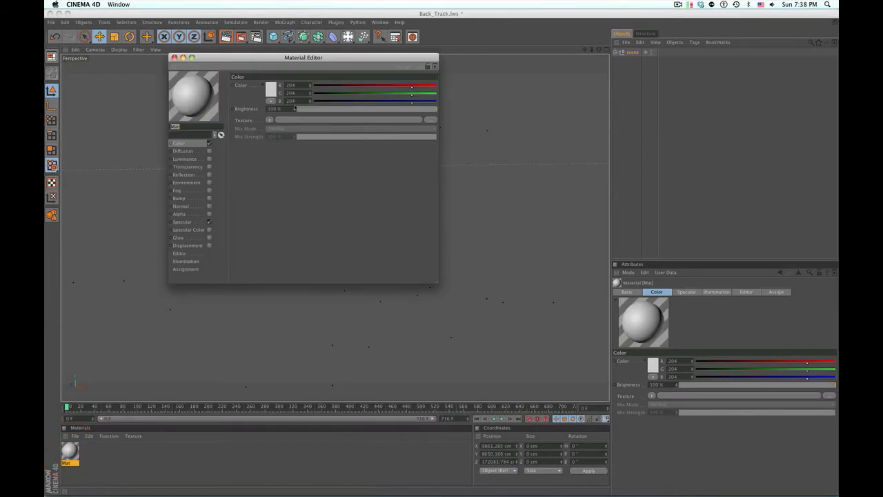
click(430, 122)
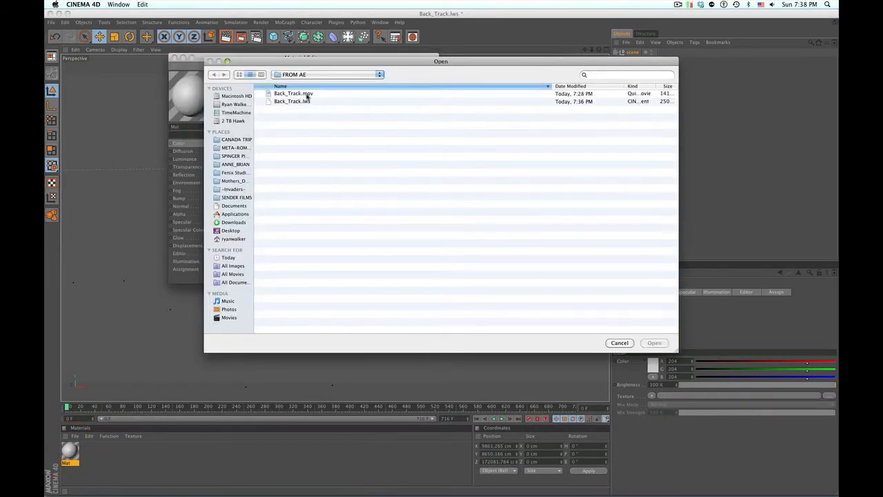
click(307, 94)
click(654, 343)
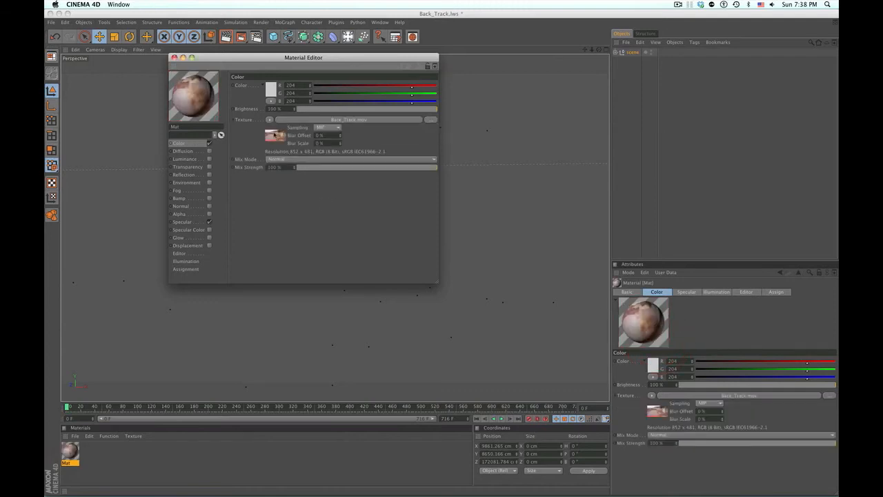
Calculate the animation frame range and frame rate of the material's movie texture.
click(275, 136)
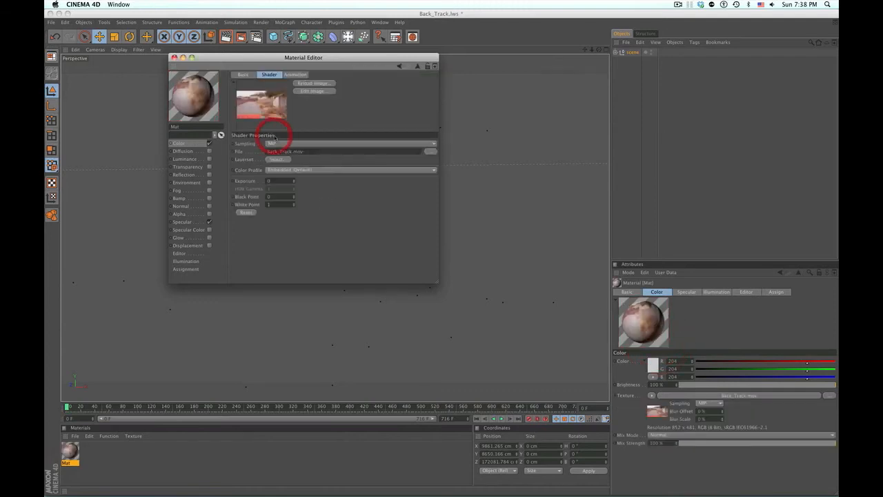
click(295, 73)
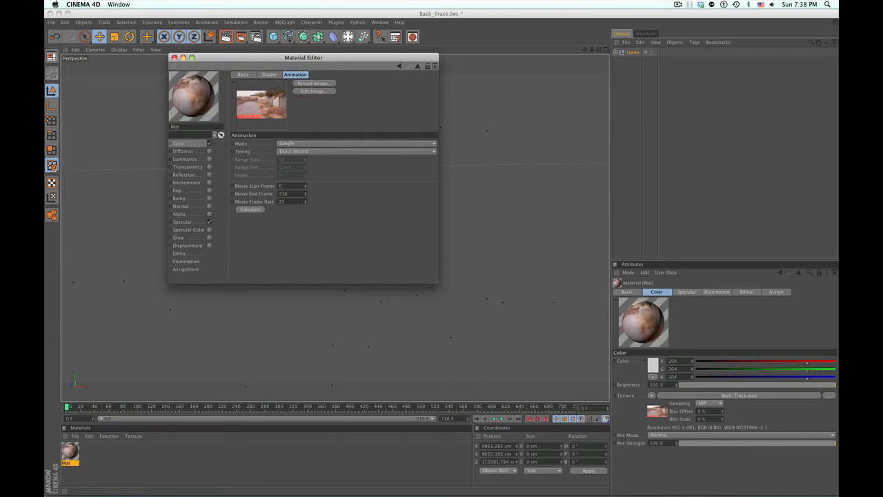
click(251, 210)
Add a Background object, apply the movie material to it, and close the Material Editor.
drag(347, 36, 434, 132)
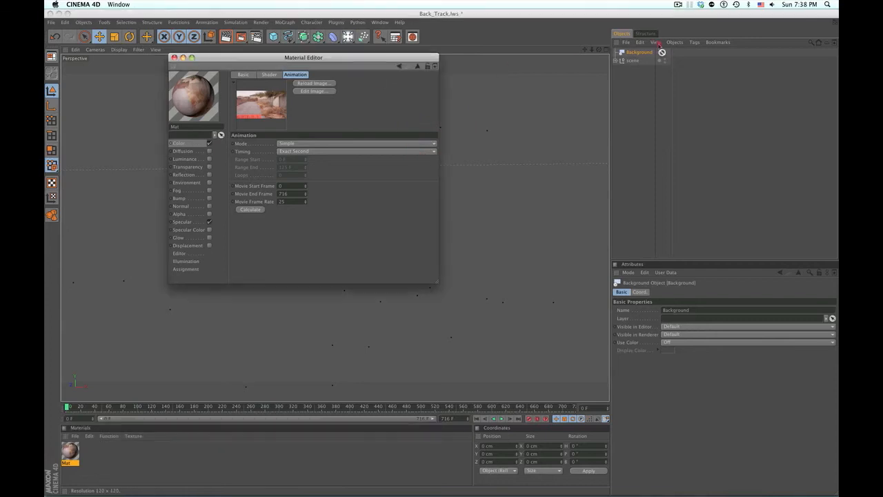
drag(650, 52, 651, 51)
key(super+w)
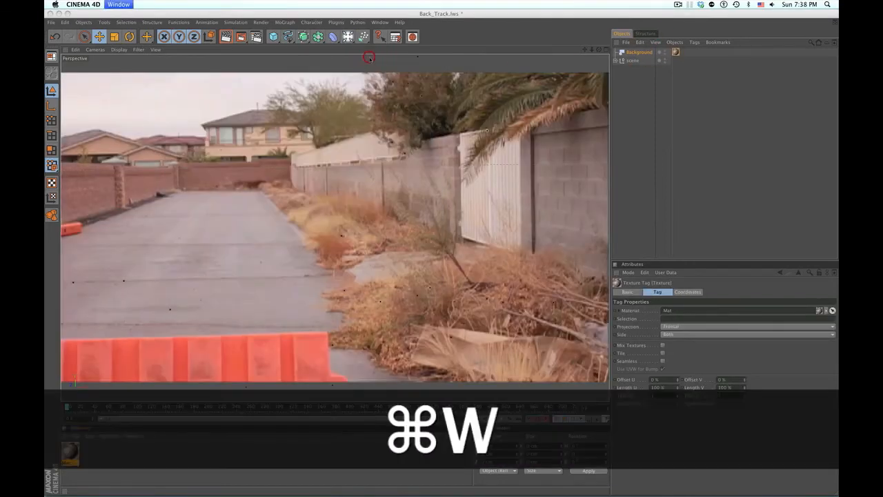
Scrub the shot to frame 44, select a tracker null on the pavement, and check its match up to frame 528.
drag(67, 406, 98, 406)
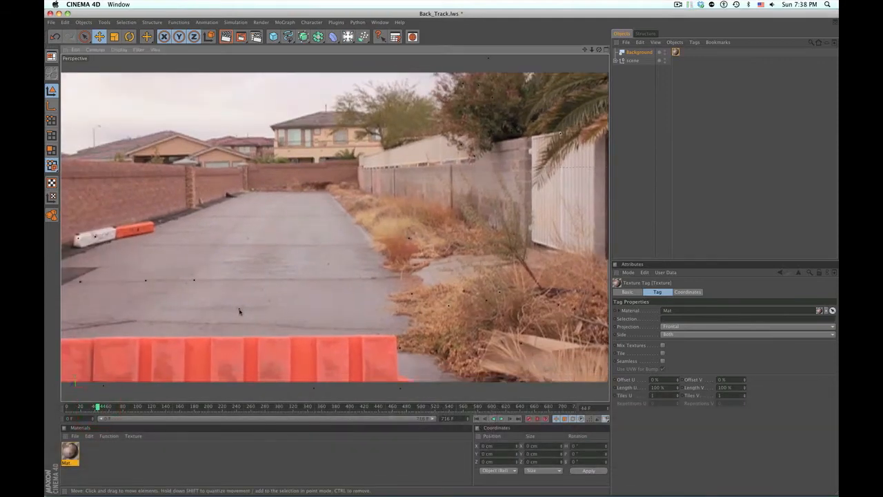
click(238, 312)
drag(112, 407, 442, 390)
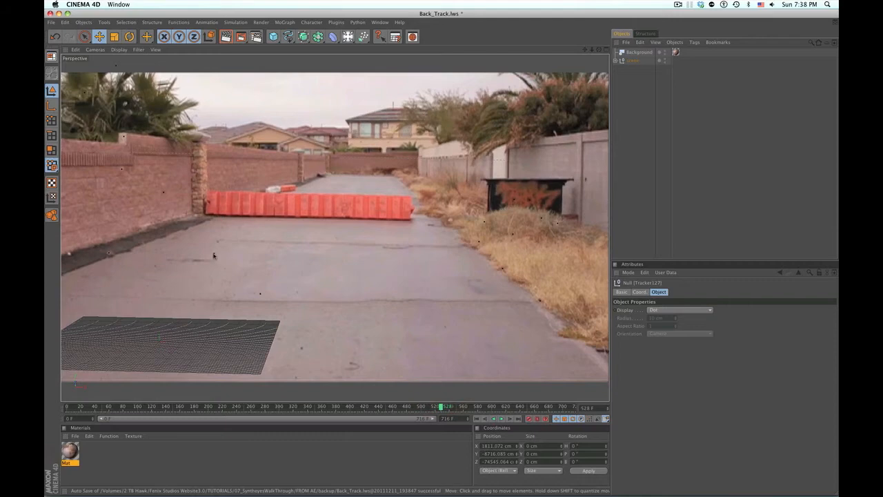
Select the tracker null on the pavement in front of the orange barrier and display it as a Circle.
click(214, 255)
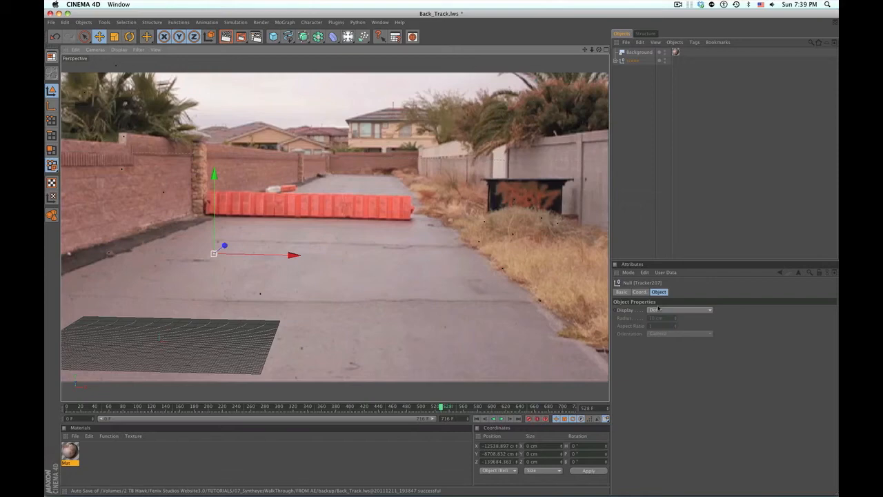
click(657, 310)
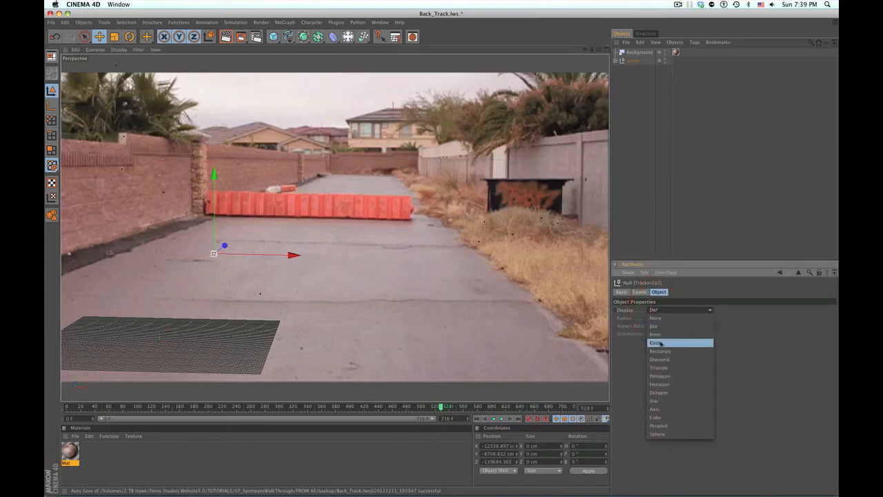
click(659, 343)
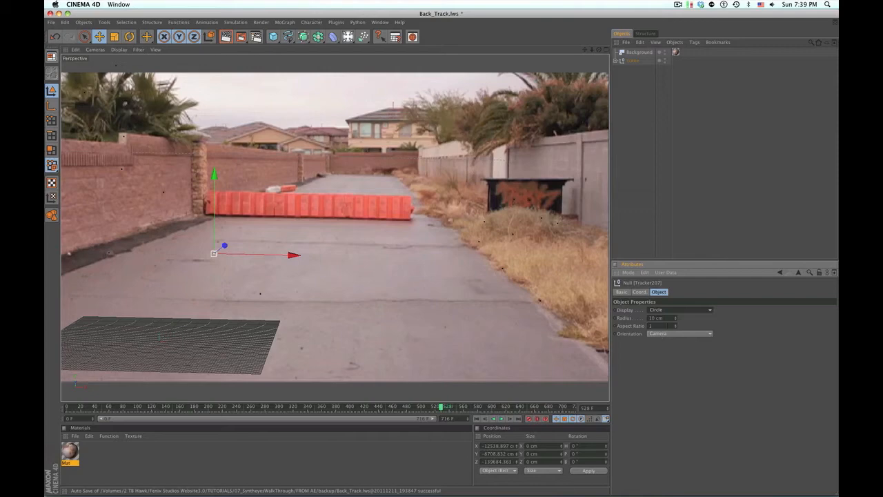
Turn on the null's display color, set it to pure red, and enlarge its circle radius to 765 cm.
click(621, 292)
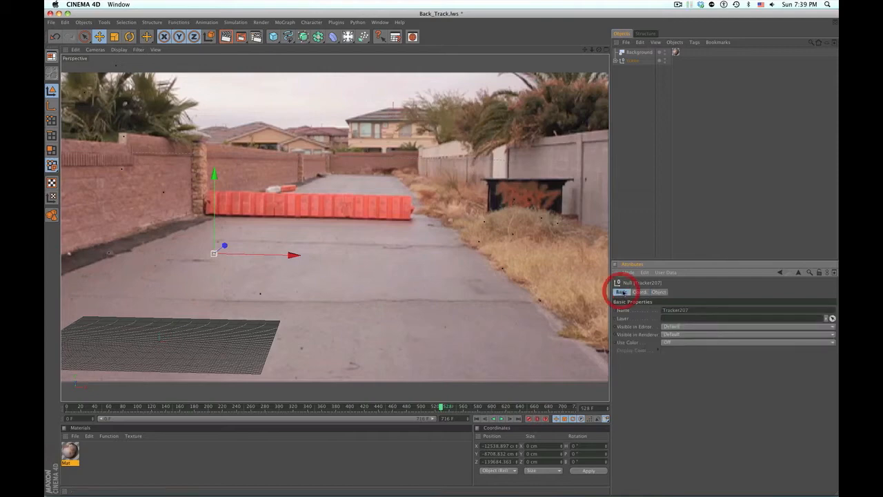
click(670, 342)
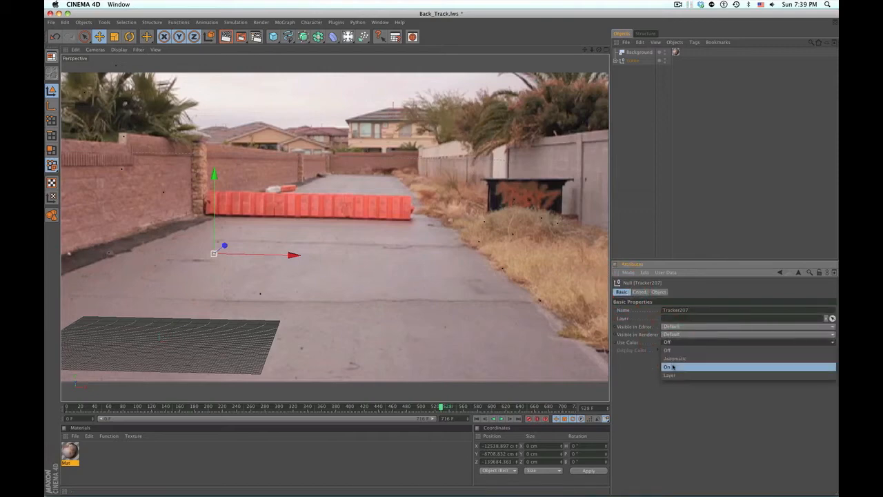
click(671, 364)
click(668, 350)
click(668, 329)
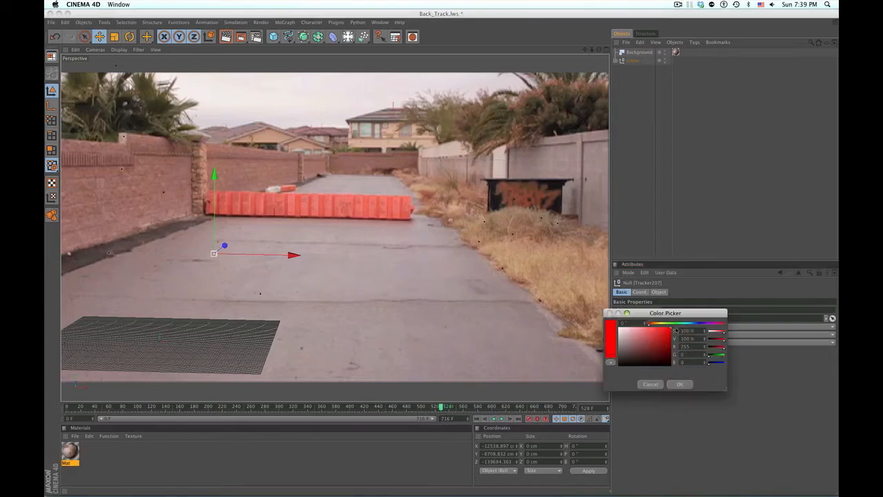
click(680, 384)
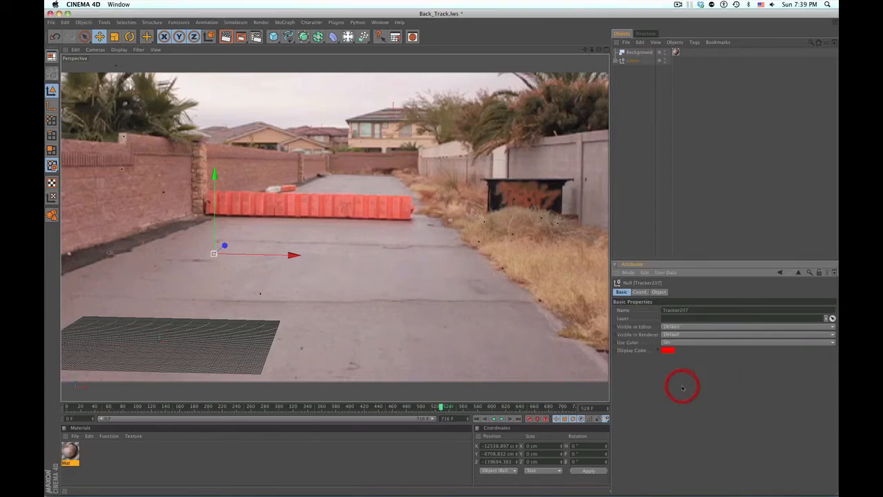
click(659, 291)
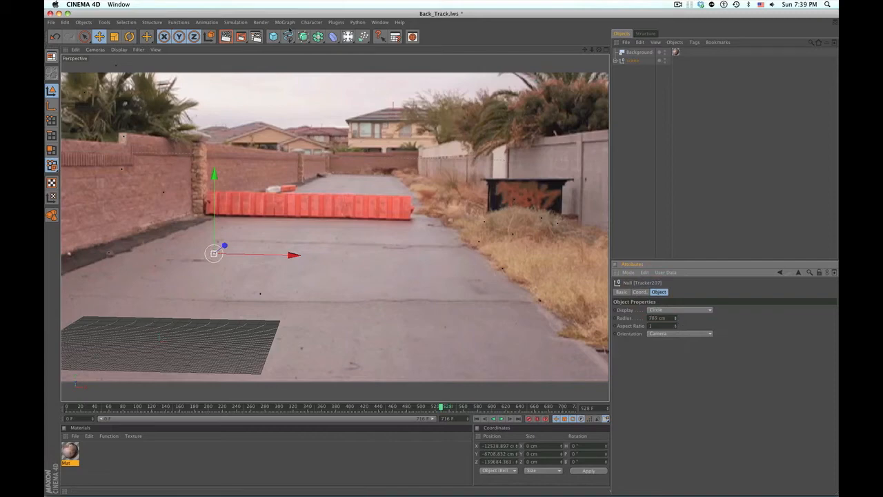
Expand the scene hierarchy and add a Sphere as parent of the selected tracker null so it lands at the null's position.
click(621, 62)
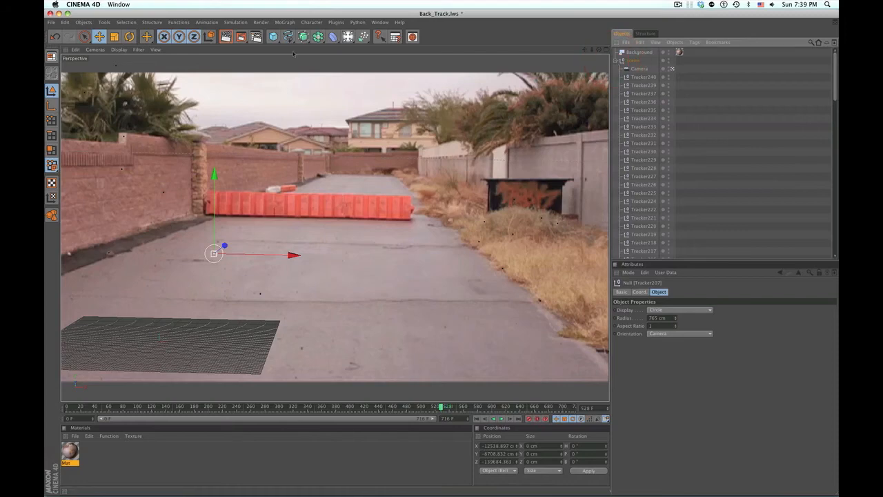
click(274, 37)
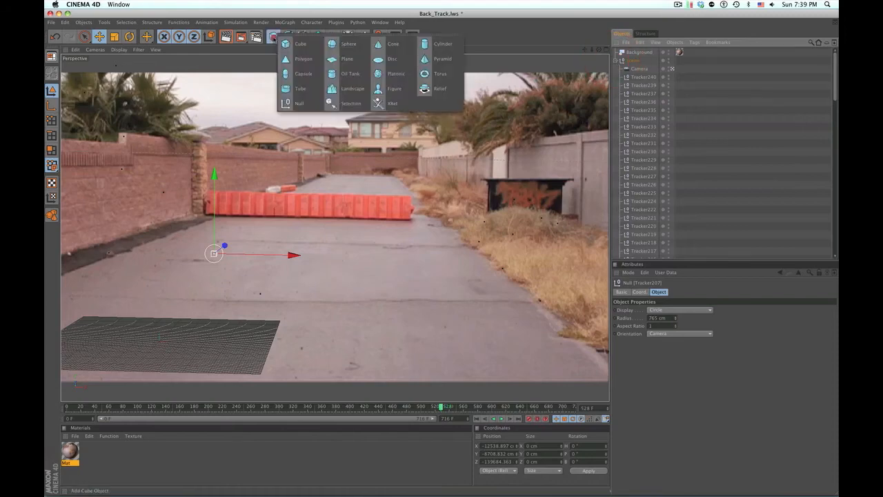
alt+click(348, 44)
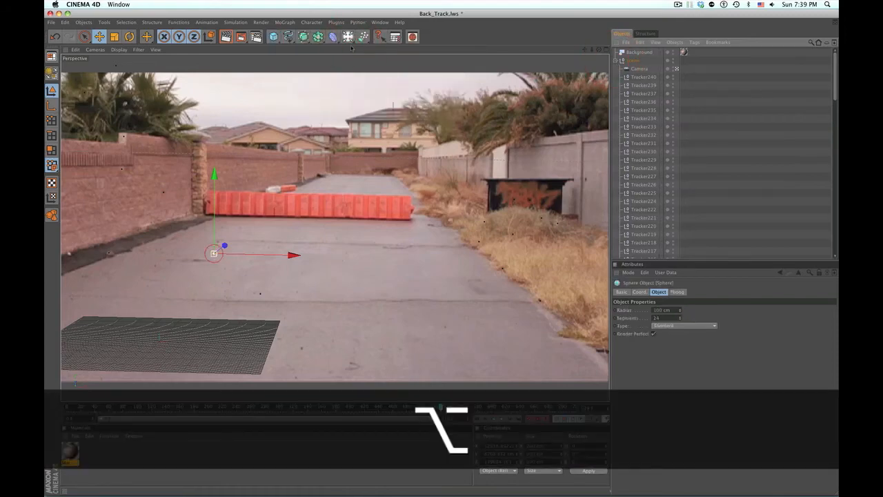
click(273, 37)
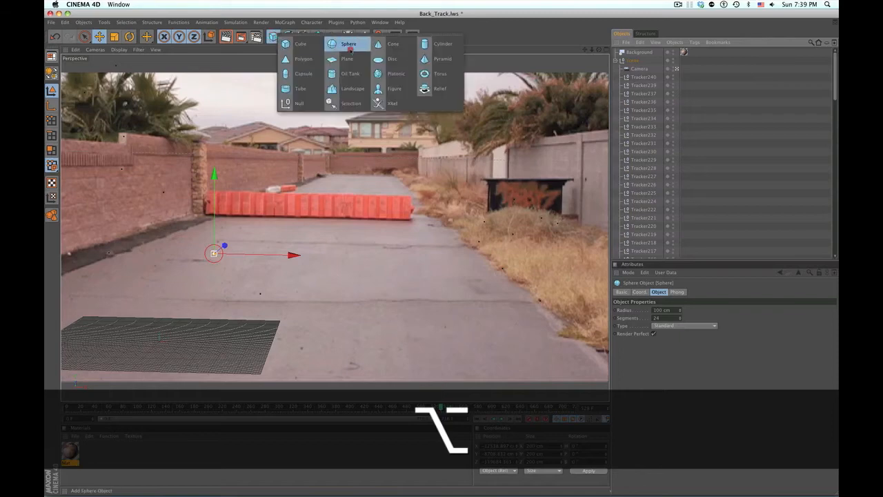
alt+click(349, 45)
scroll(701, 193, down, 1)
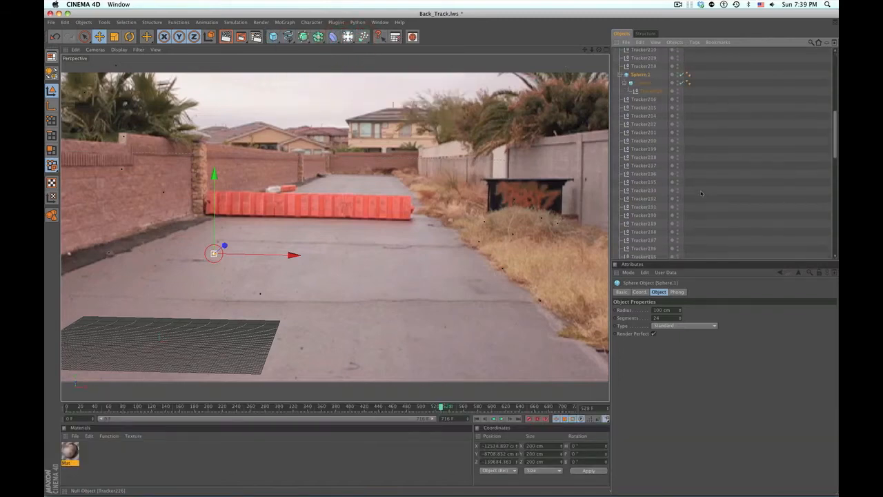
scroll(701, 194, up, 1)
key(super+z)
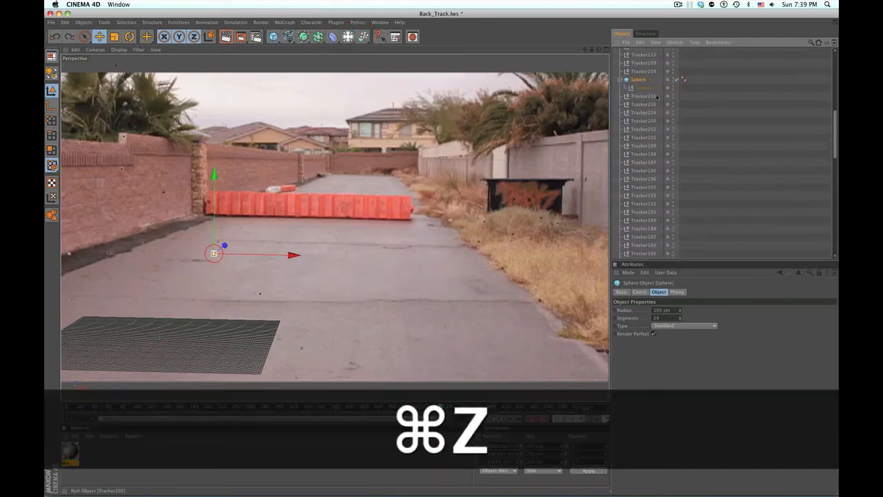
Move the sphere out of the scene hierarchy to the top level, then raise it in the Right view until its base rests on the tracker point.
drag(643, 79, 642, 57)
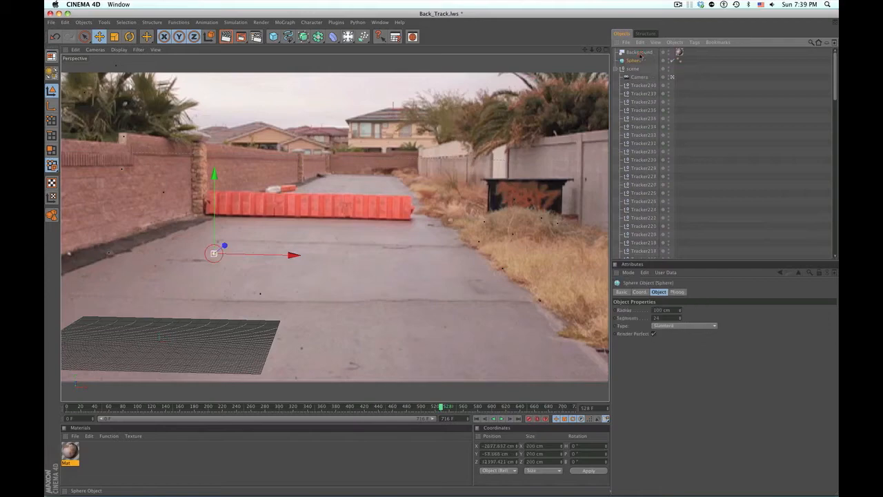
click(622, 69)
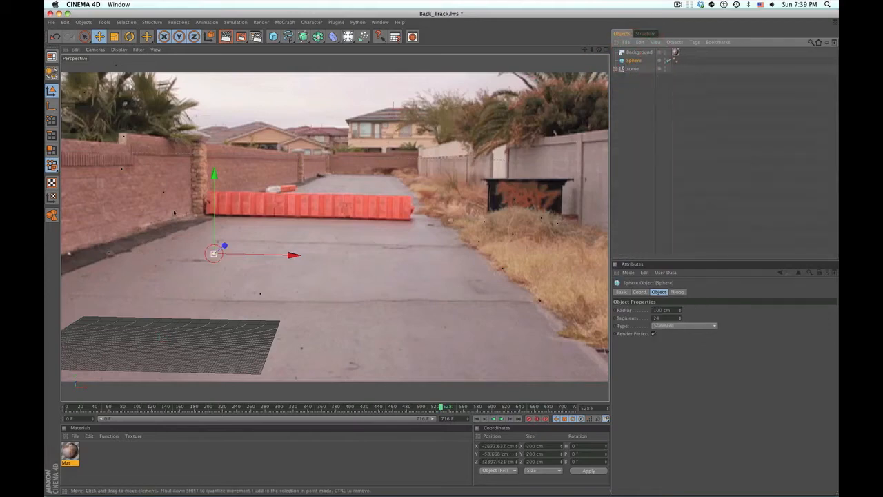
key(F2)
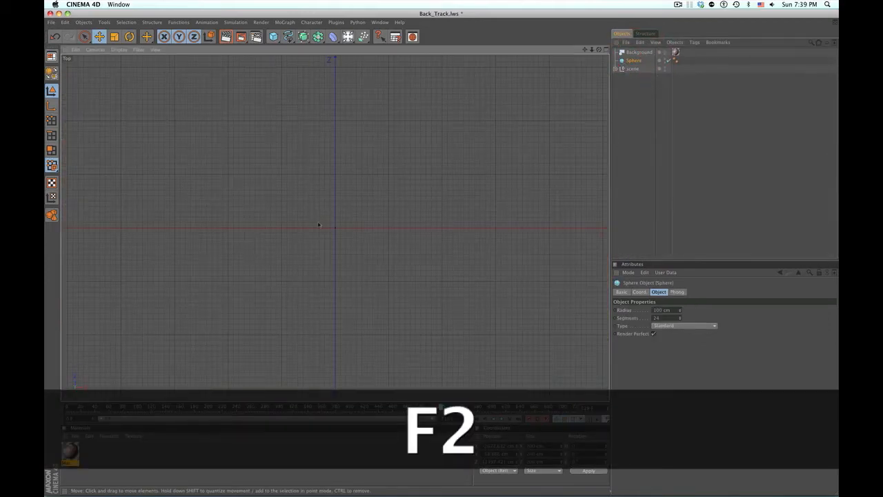
key(F3)
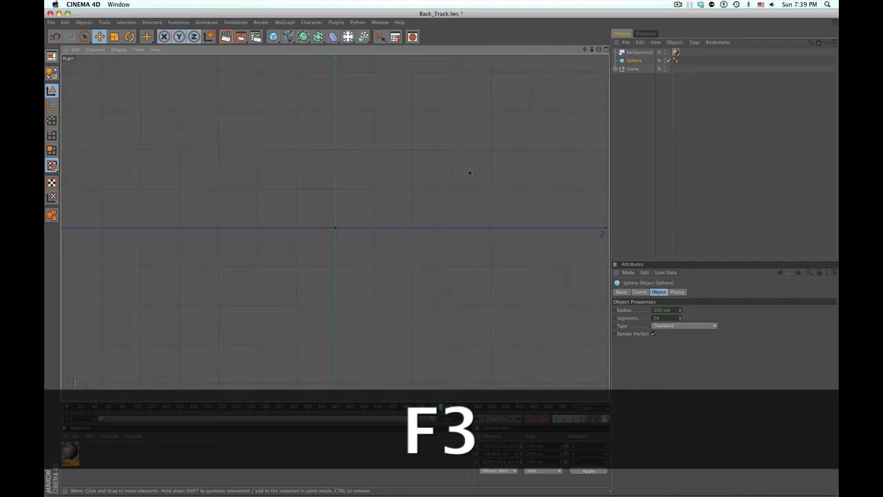
key(s)
scroll(546, 127, down, 5)
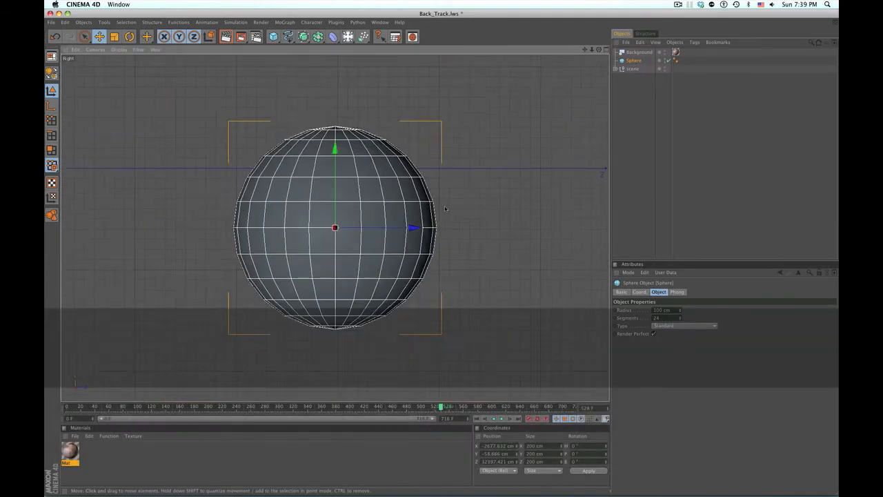
mouse_move(335, 146)
mouse_down()
mouse_move(335, 72)
mouse_move(335, 142)
mouse_up()
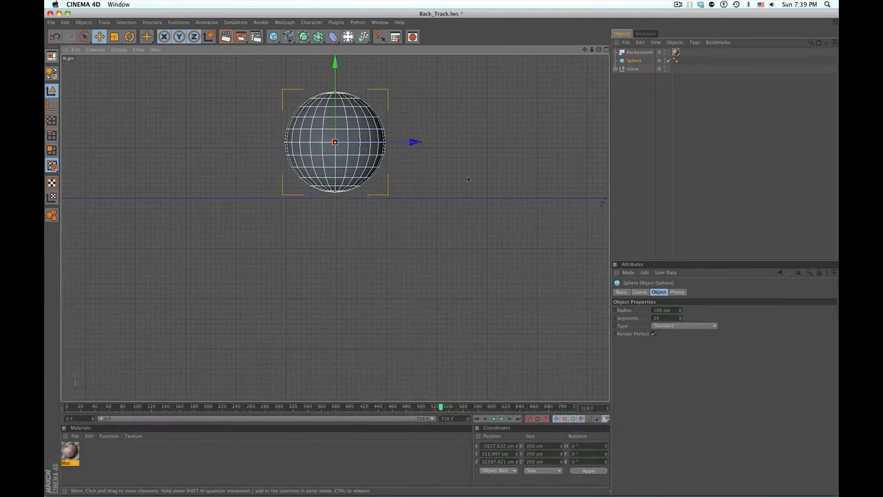
scroll(343, 208, up, 3)
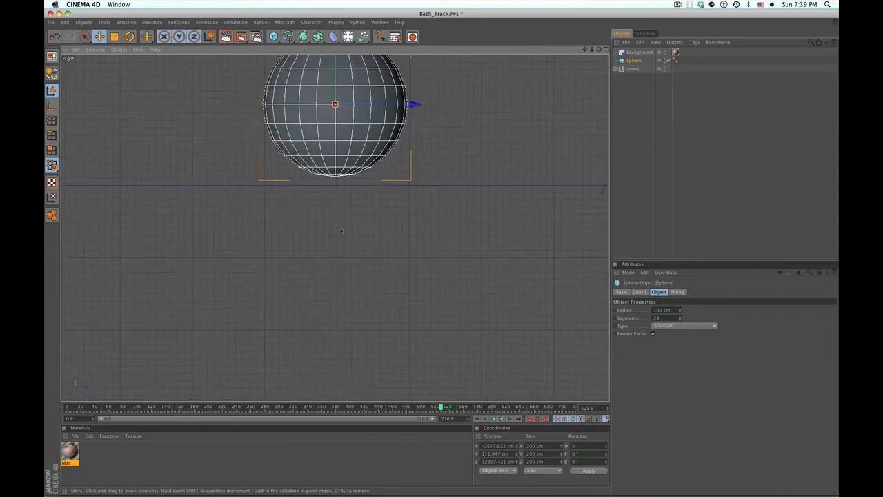
click(336, 230)
click(333, 83)
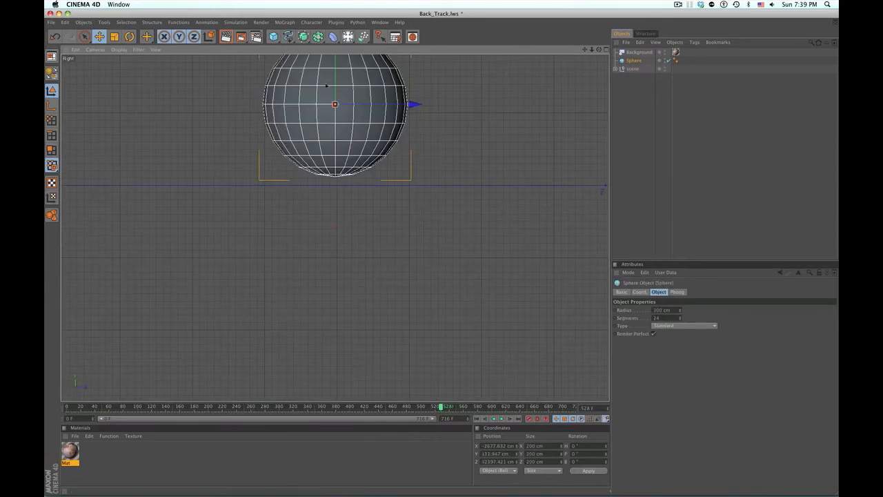
drag(335, 105, 335, 105)
drag(335, 63, 335, 74)
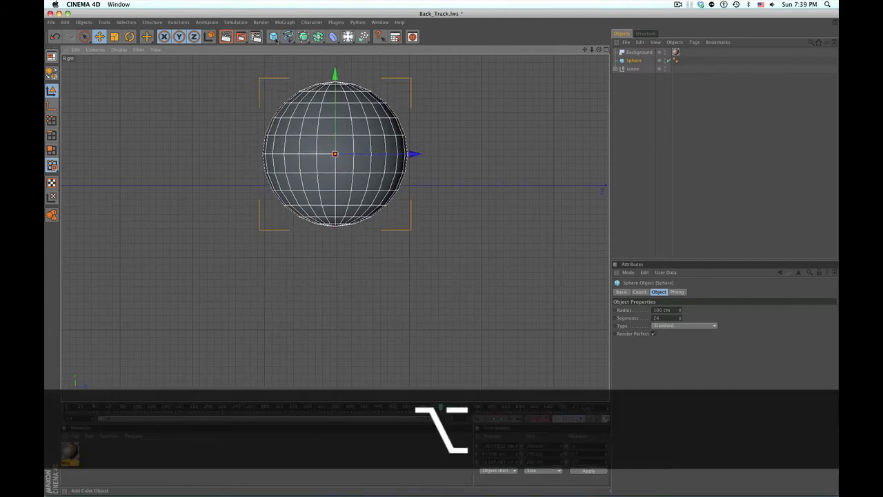
Add a Plane at the sphere's position and pull the sphere out of it to the top level.
click(274, 37)
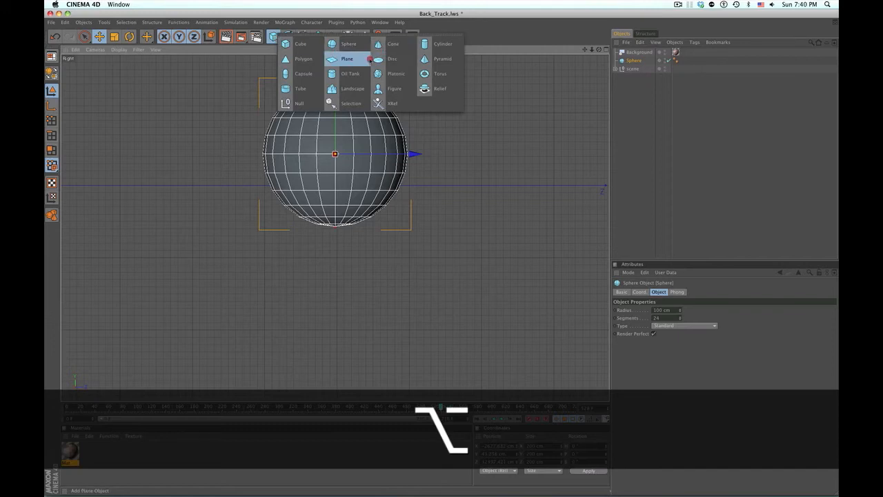
alt+click(346, 60)
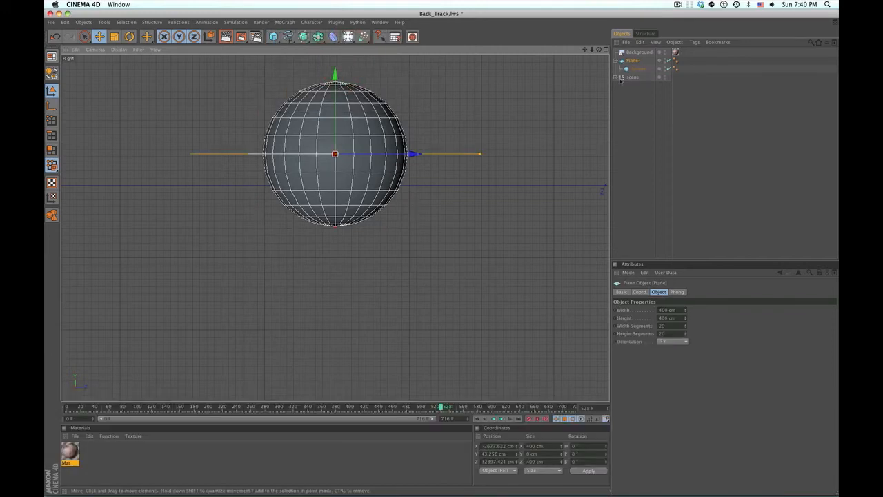
drag(633, 68, 633, 58)
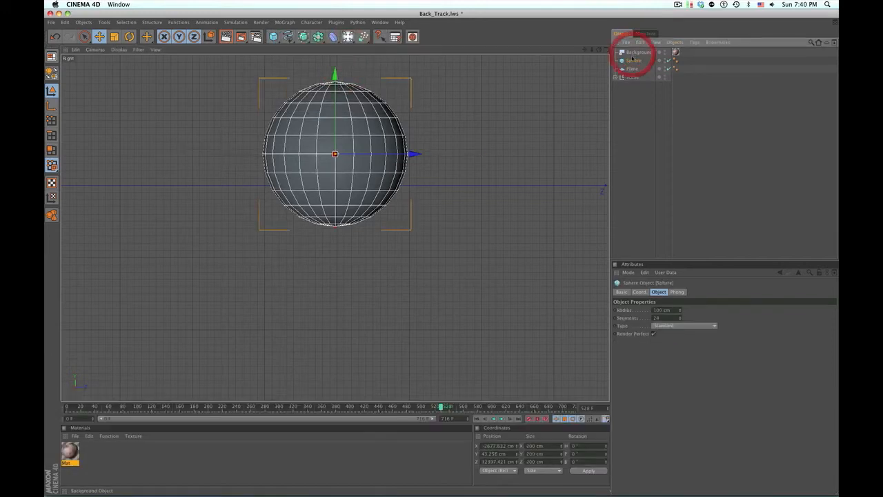
Lower the plane to the sphere's base and nudge the sphere down to sit on it.
click(631, 68)
drag(336, 78, 335, 149)
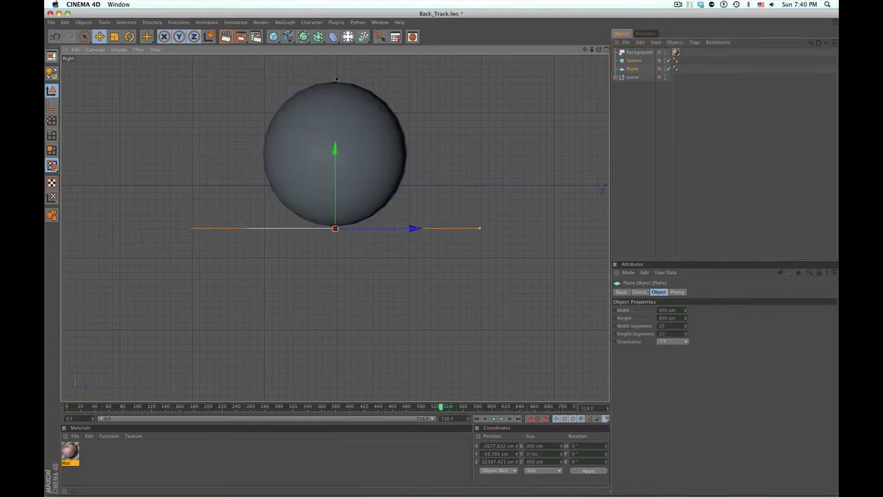
scroll(350, 225, up, 5)
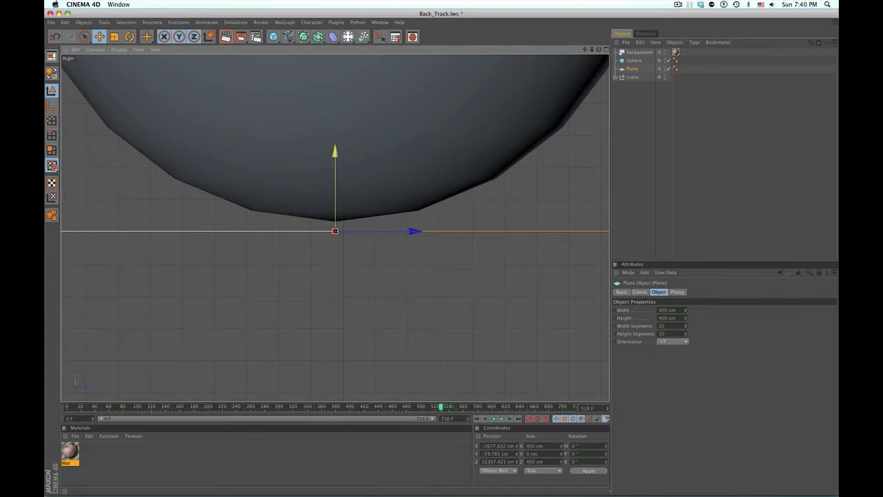
click(381, 160)
drag(381, 160, 380, 165)
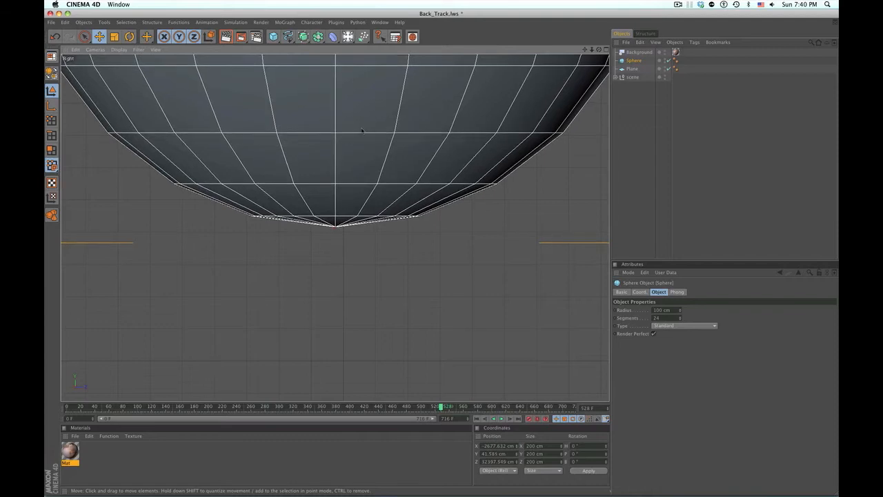
Return to the Perspective view and group the sphere and plane under one null.
key(F1)
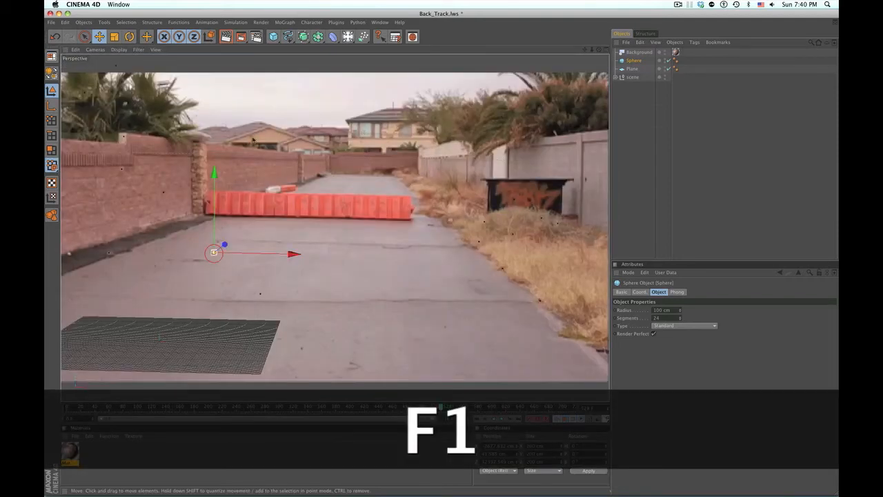
click(630, 91)
click(630, 61)
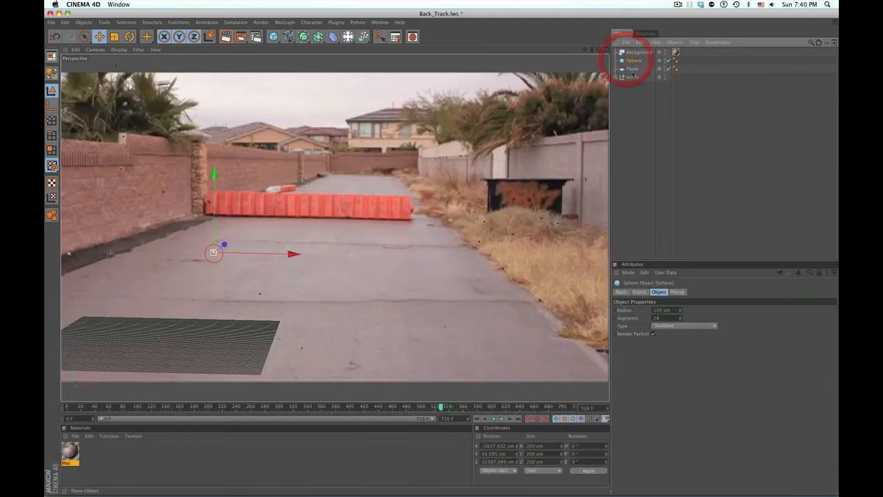
shift+click(632, 69)
key(alt+g)
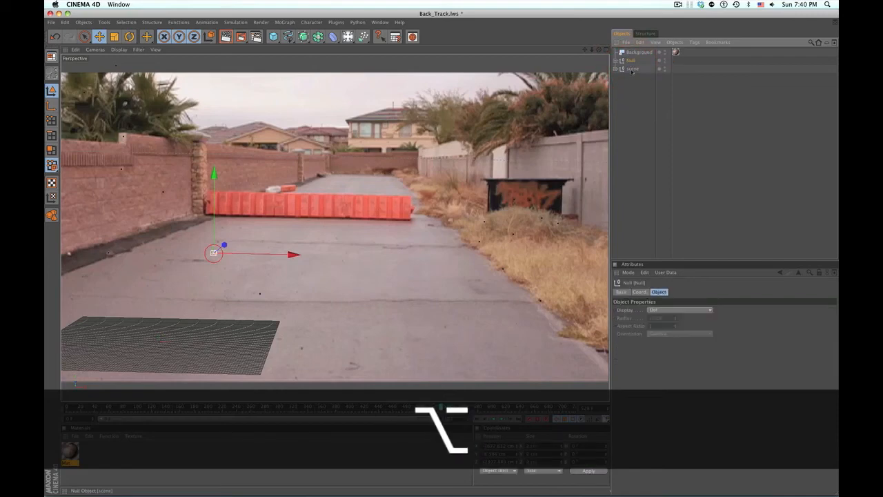
Try to scale the sphere and plane group in the Right view, and undo the scaling.
key(F2)
key(F3)
key(F4)
key(F3)
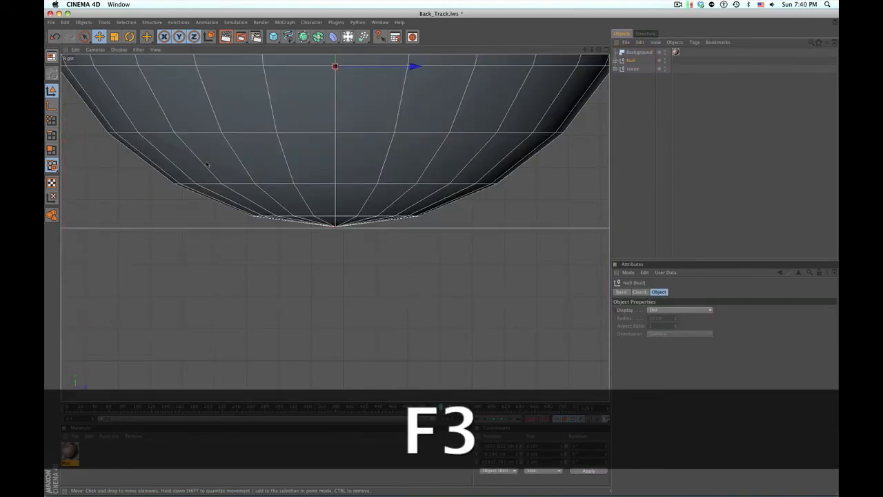
key(t)
drag(414, 276, 468, 276)
key(super+z)
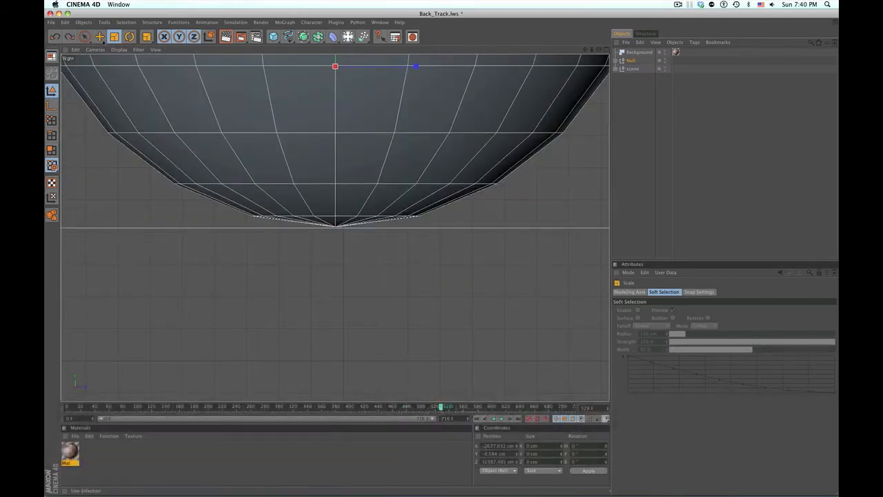
Rename the null grouping the sphere and plane as sphere.
click(631, 61)
key(Return)
text(sph)
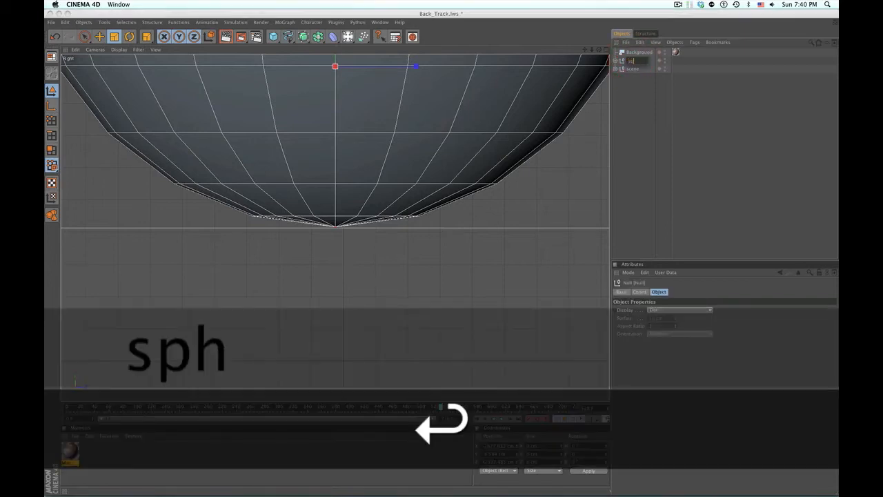
text(ere)
key(Return)
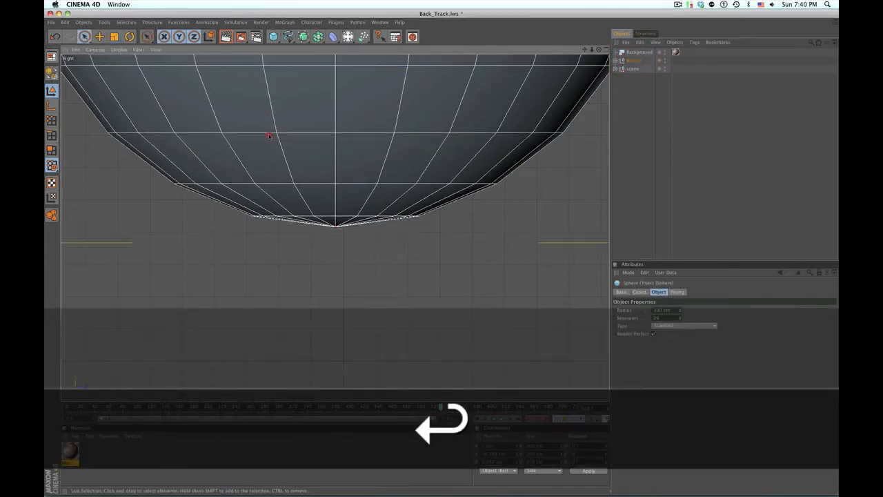
Move only the sphere null's axis down to the point where the sphere touches the plane.
click(269, 134)
click(336, 126)
alt+right_drag(337, 127, 265, 127)
click(624, 80)
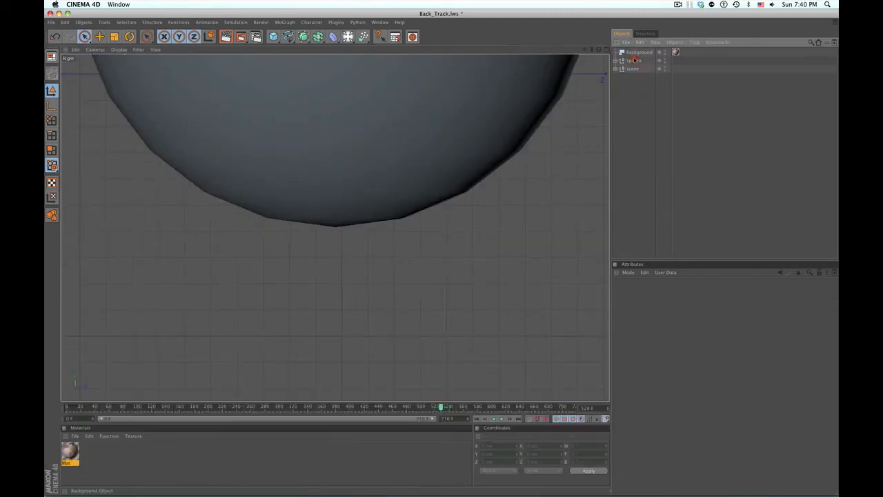
click(631, 60)
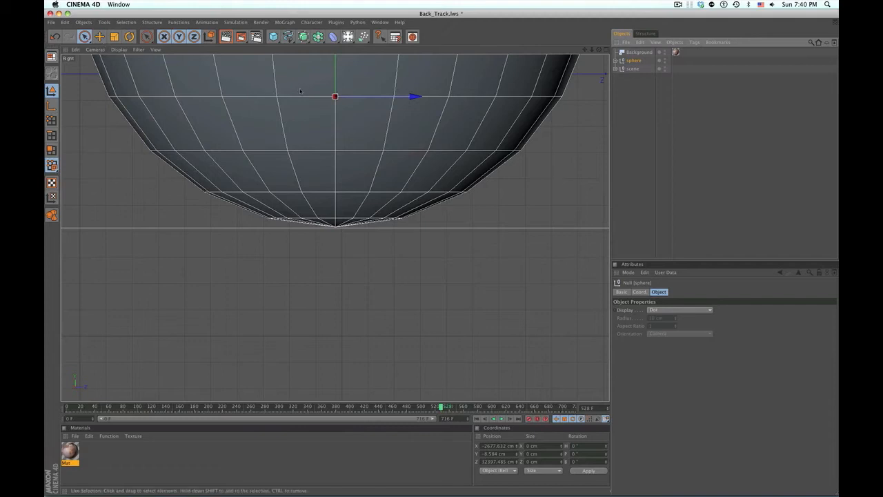
super+drag(335, 82, 335, 167)
super+drag(335, 101, 335, 148)
scroll(338, 235, up, 5)
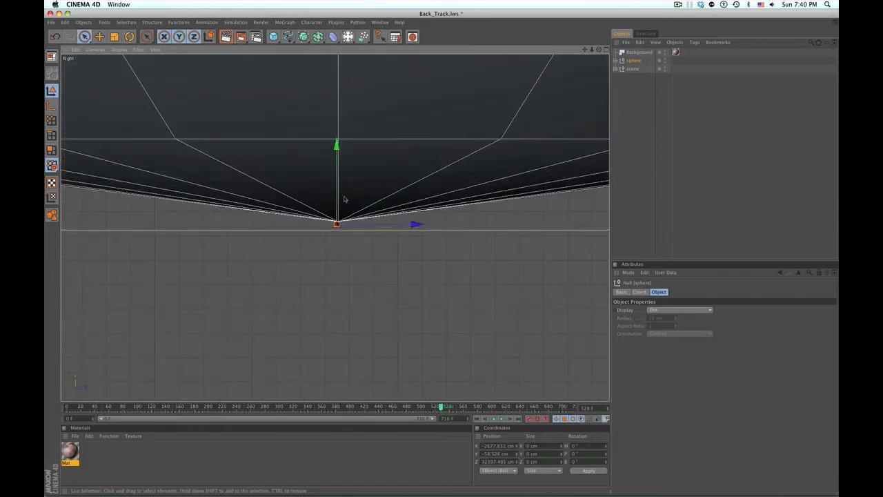
super+drag(338, 201, 336, 222)
Scale up the sphere and plane group from its new axis and view it in the Perspective view.
click(115, 36)
drag(397, 140, 732, 139)
key(F1)
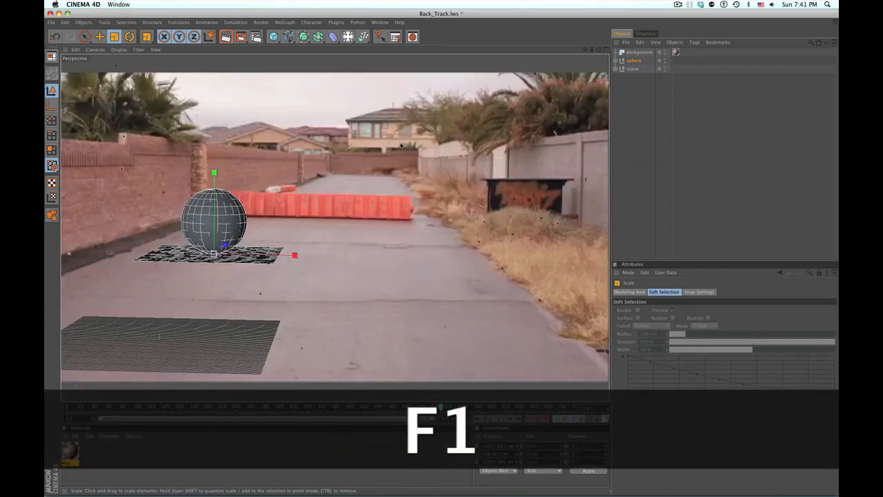
Move the sphere group in the Right view so the sphere's lowest point meets the tracker point.
key(F2)
key(F3)
key(F4)
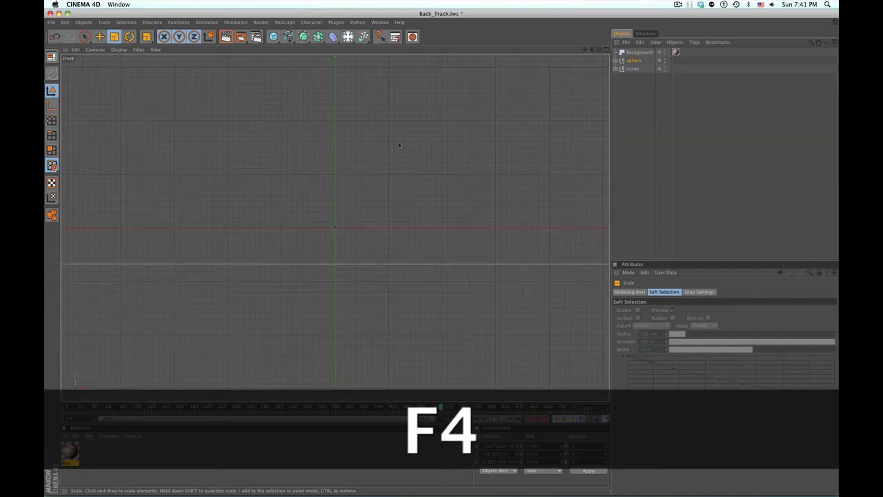
key(F3)
click(629, 83)
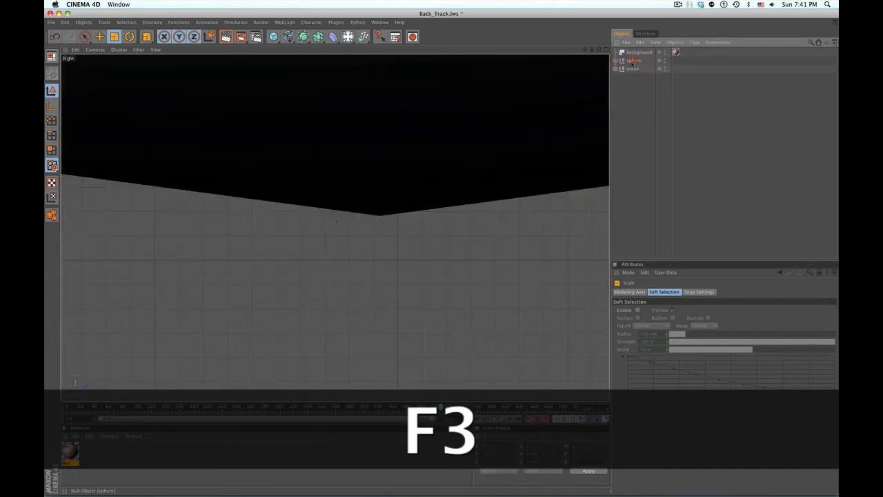
click(635, 60)
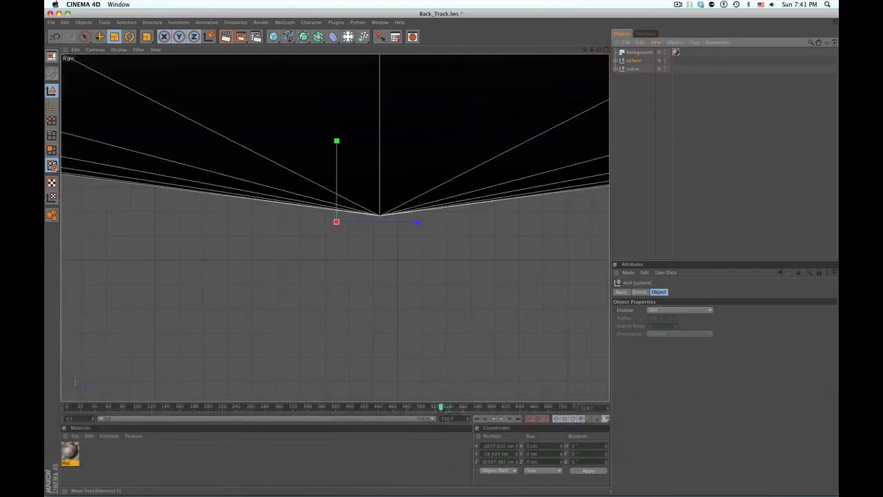
click(99, 37)
drag(447, 154, 403, 164)
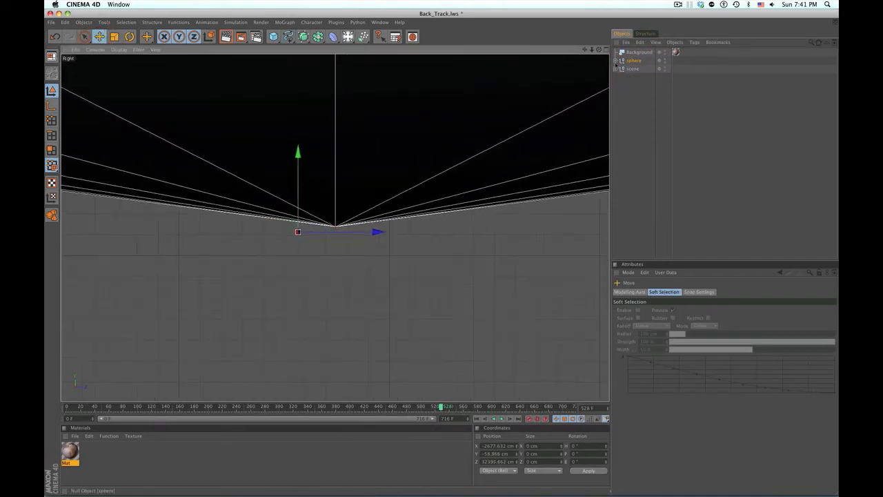
Raise the plane inside the sphere group up to the sphere's base.
click(614, 61)
click(614, 60)
click(634, 76)
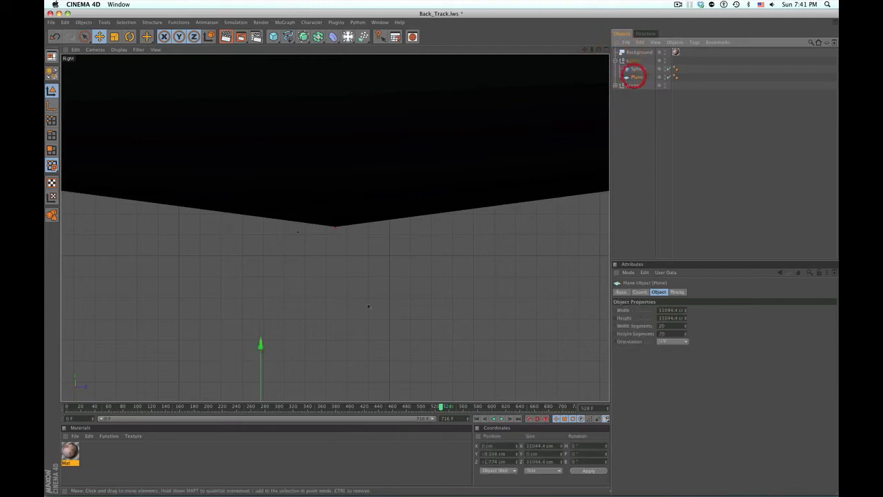
drag(297, 302, 297, 198)
Play the shot in the Perspective view up to about frame 631 to check how the sphere tracks.
key(F1)
click(305, 292)
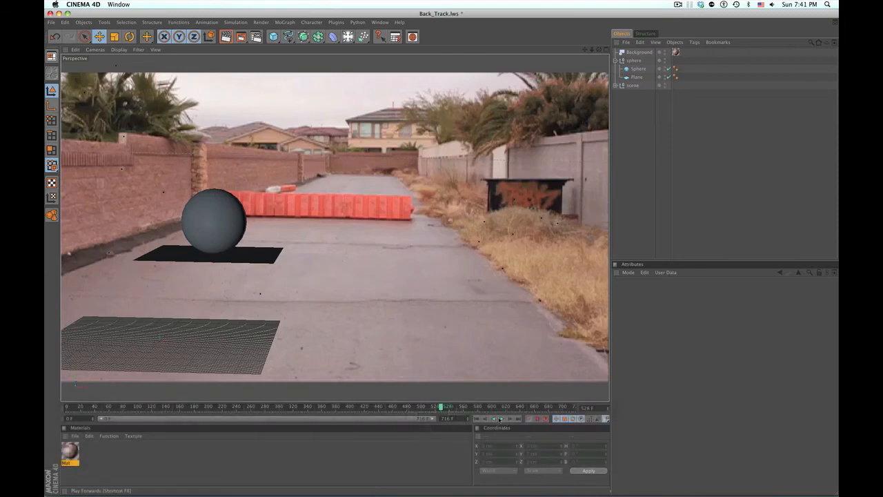
click(500, 419)
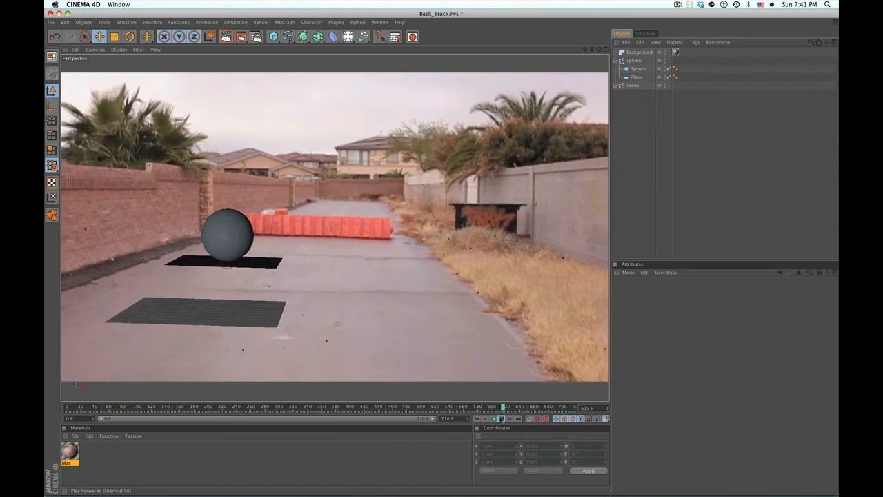
click(502, 419)
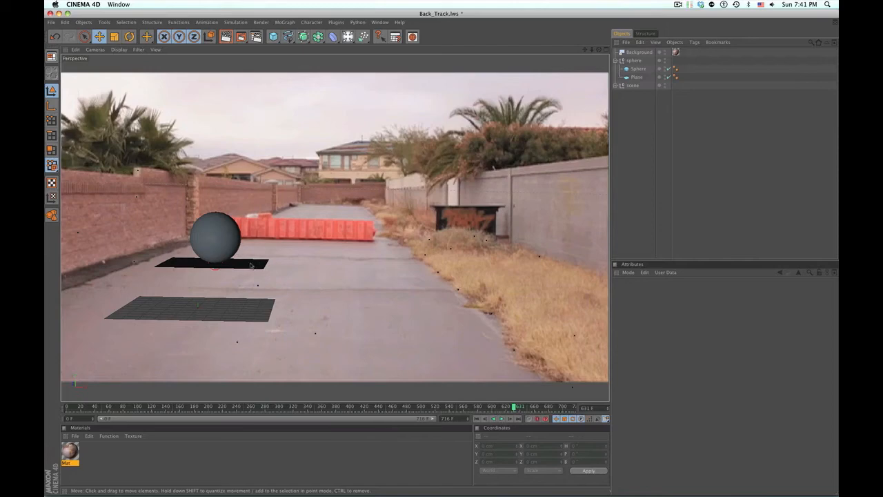
Scale the plane up to about 27895 cm square in the Top view and return to the Perspective view.
click(250, 265)
key(F2)
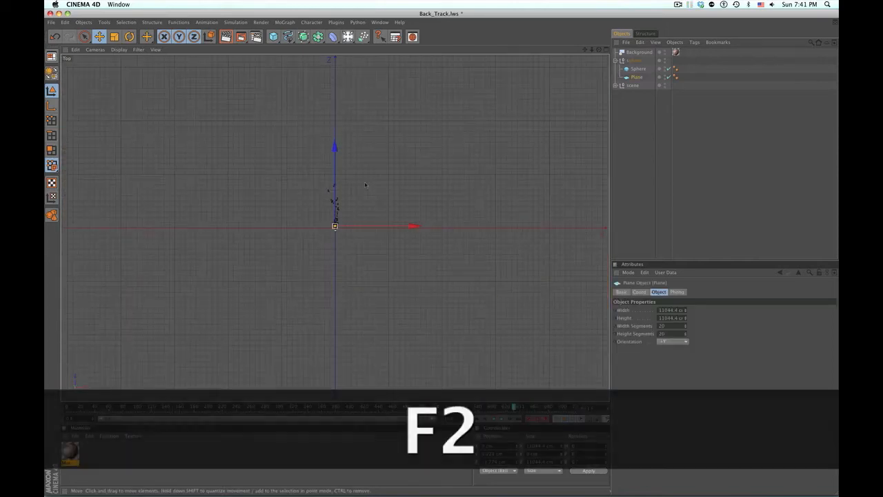
key(s)
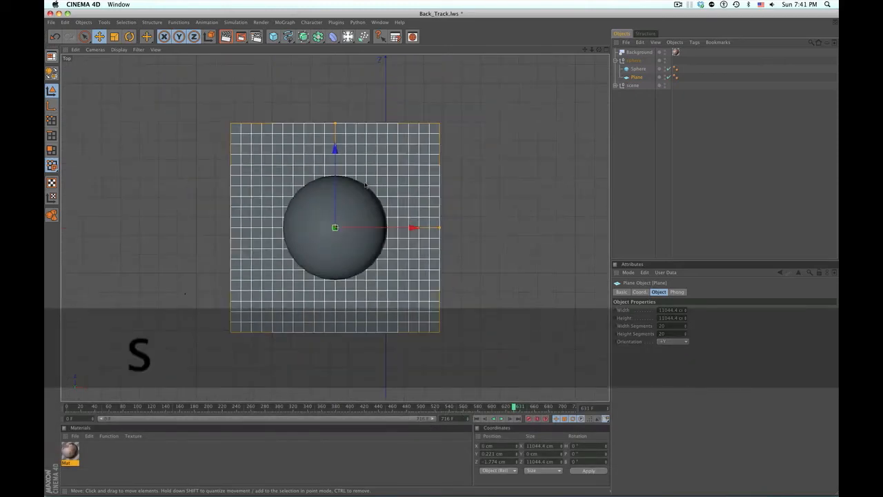
key(t)
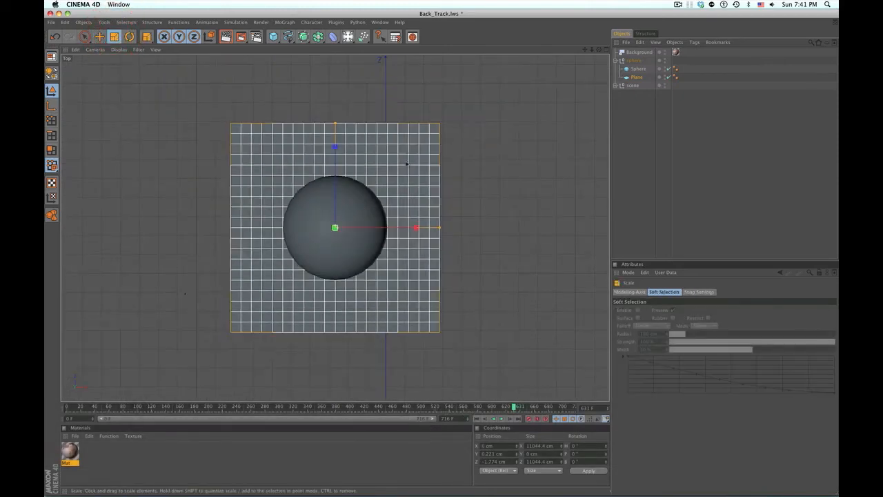
drag(352, 166, 424, 177)
scroll(399, 169, down, 3)
scroll(379, 170, down, 2)
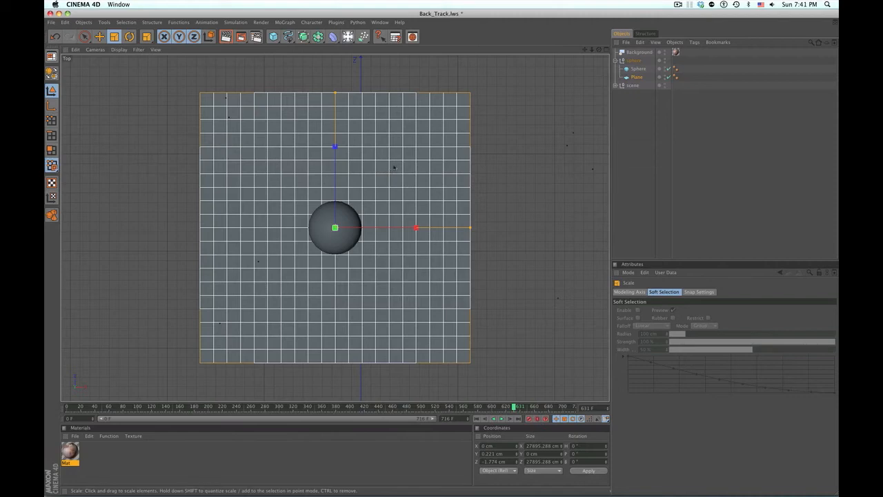
key(F1)
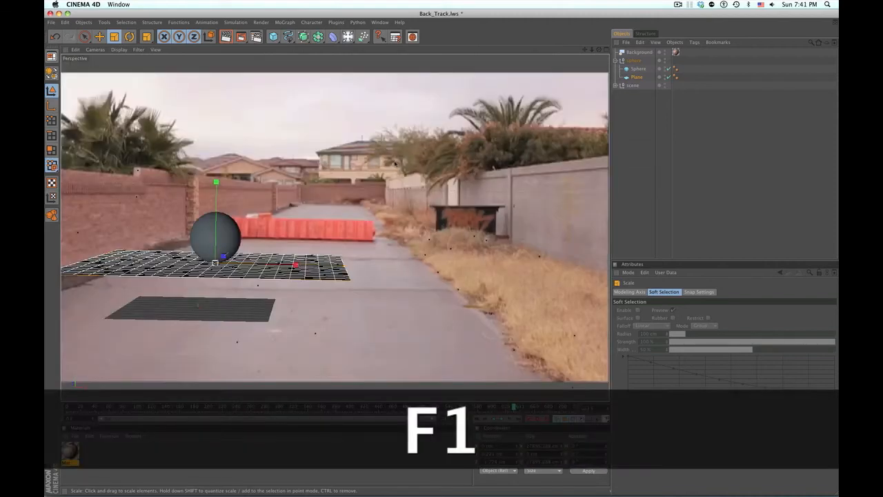
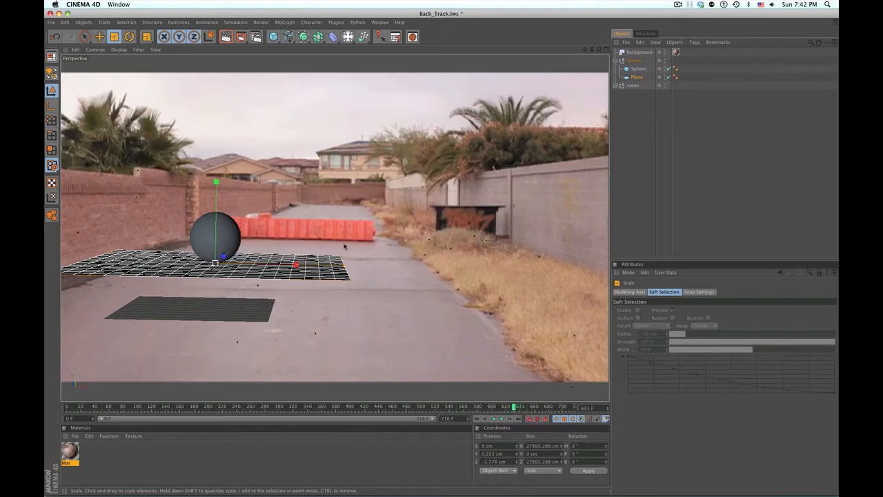
click(348, 37)
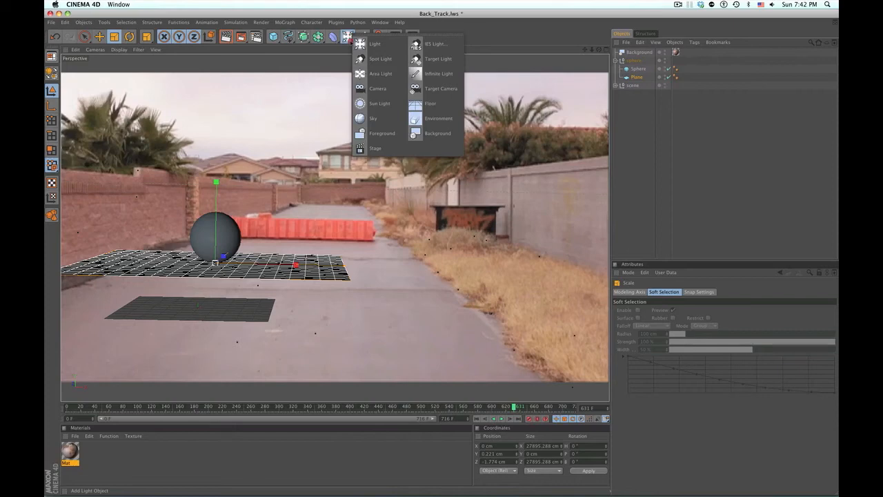
click(369, 44)
key(F2)
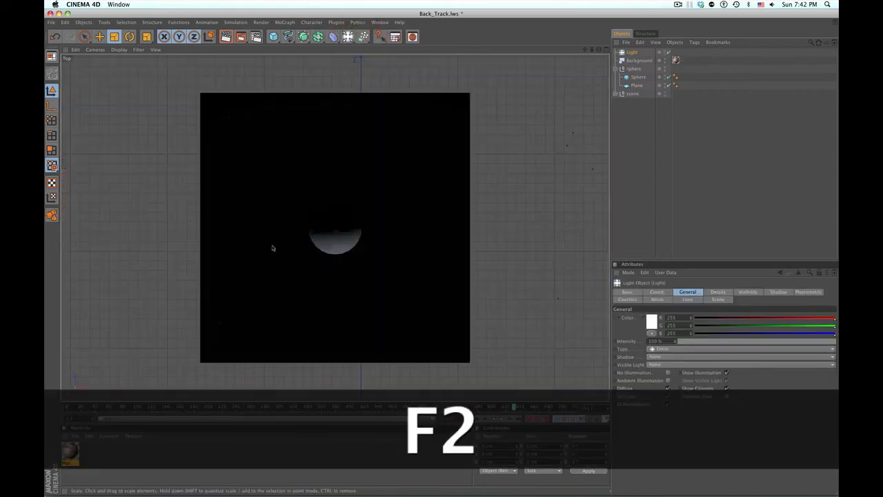
key(F1)
key(Delete)
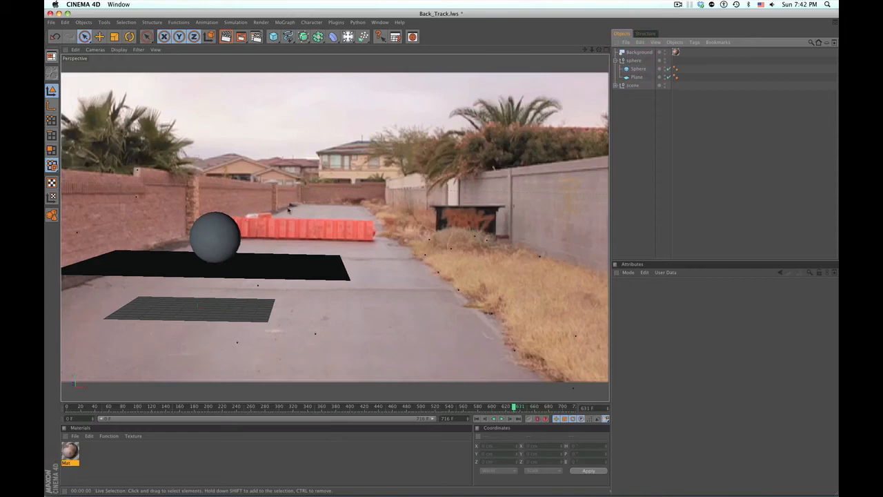
Add the LinearDaylight.c4d preset from the GreyscalegorillaHDRILightKitPro1.5 library to the scene.
key(shift+F8)
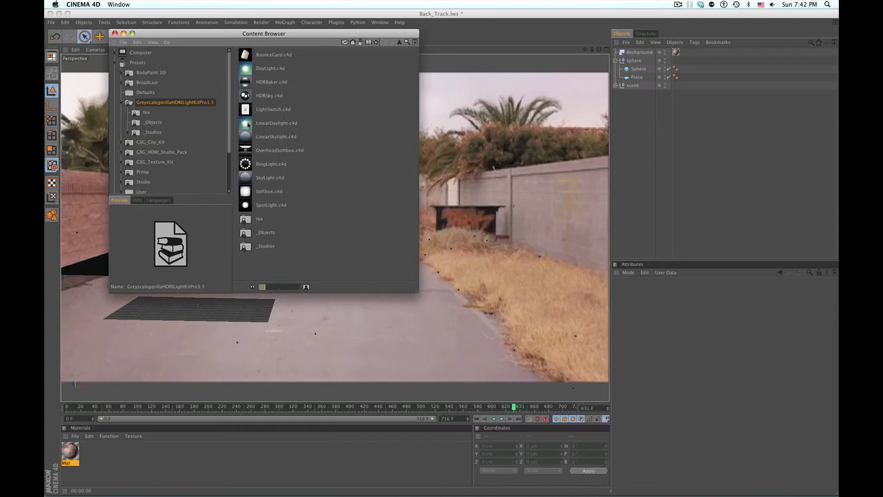
drag(248, 125, 639, 130)
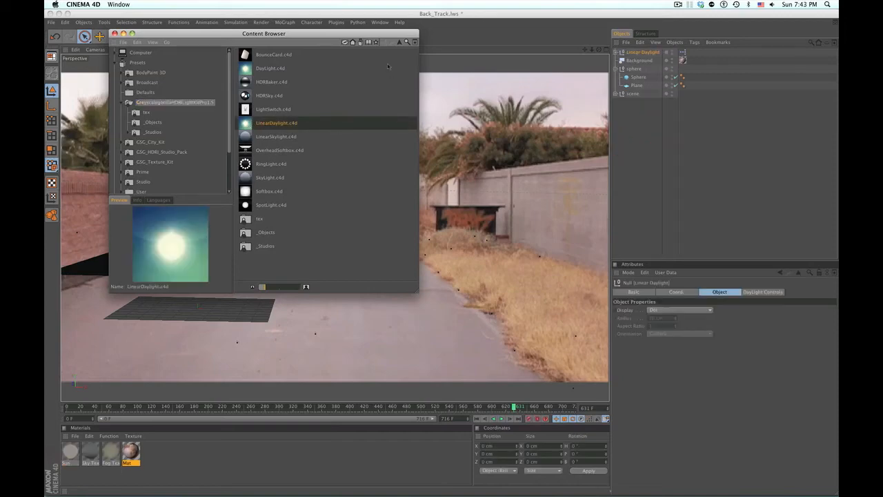
key(super+w)
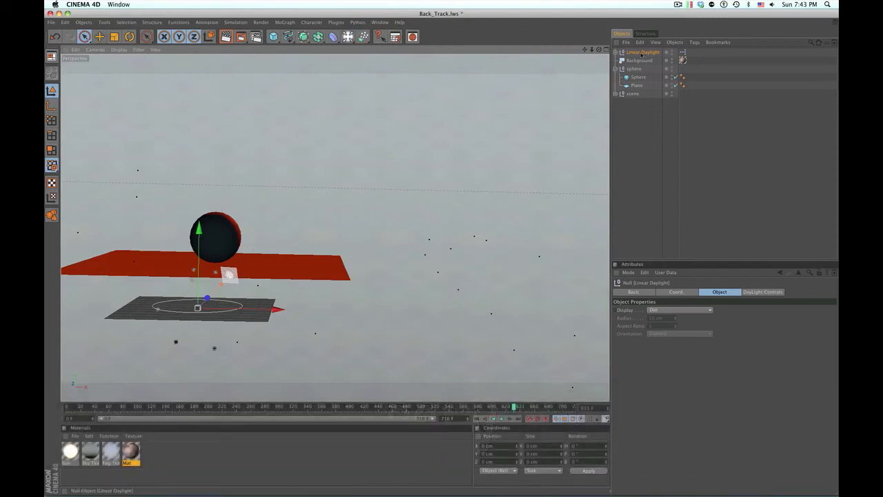
Turn off Sky Seen By Camera in the Linear Daylight controls.
click(642, 53)
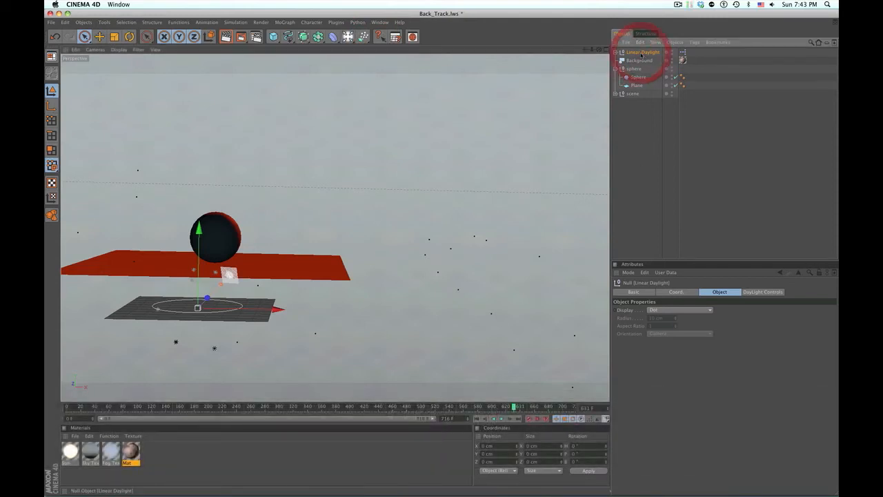
click(754, 292)
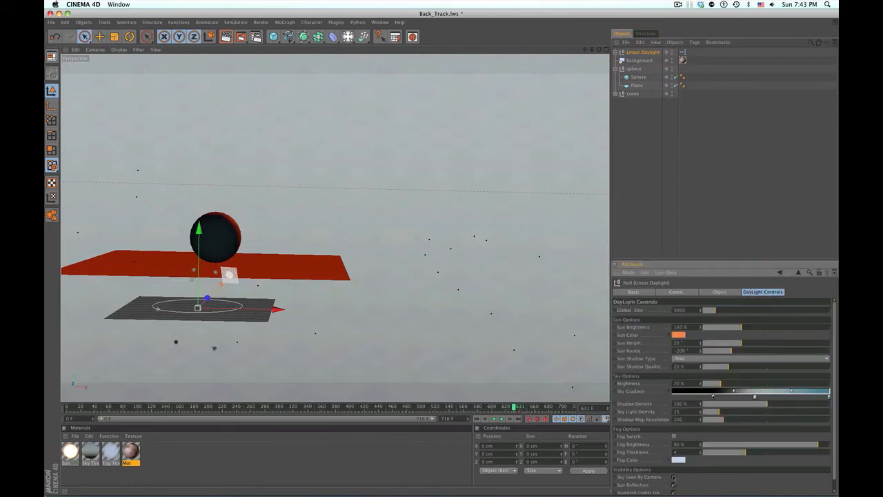
click(673, 476)
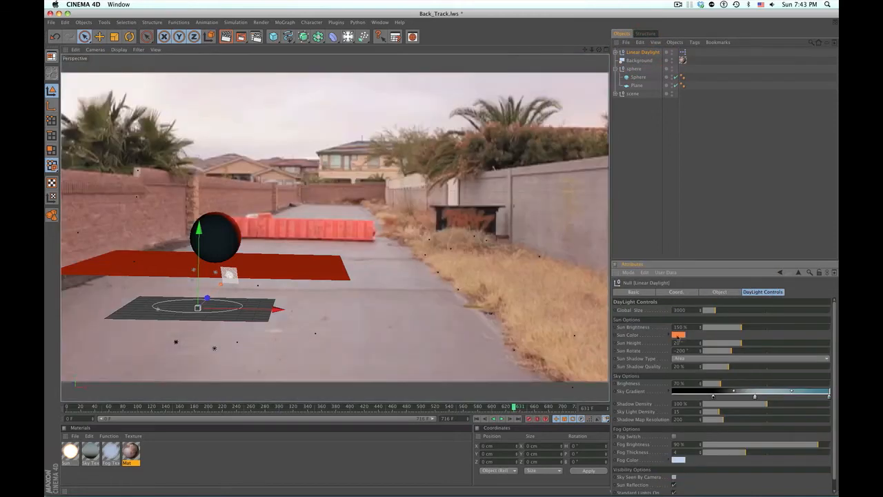
Change the Linear Daylight sun color to a very pale blue.
click(677, 335)
mouse_move(664, 308)
mouse_down()
mouse_move(700, 309)
mouse_move(634, 311)
mouse_up()
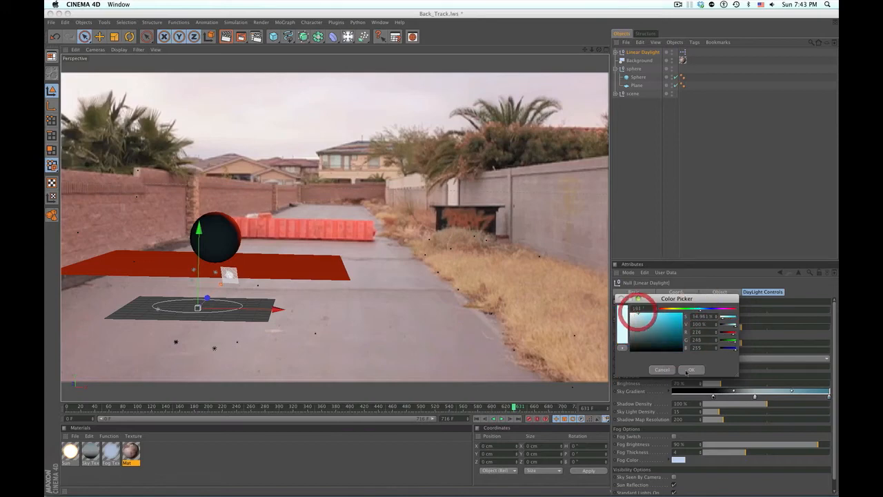
click(691, 369)
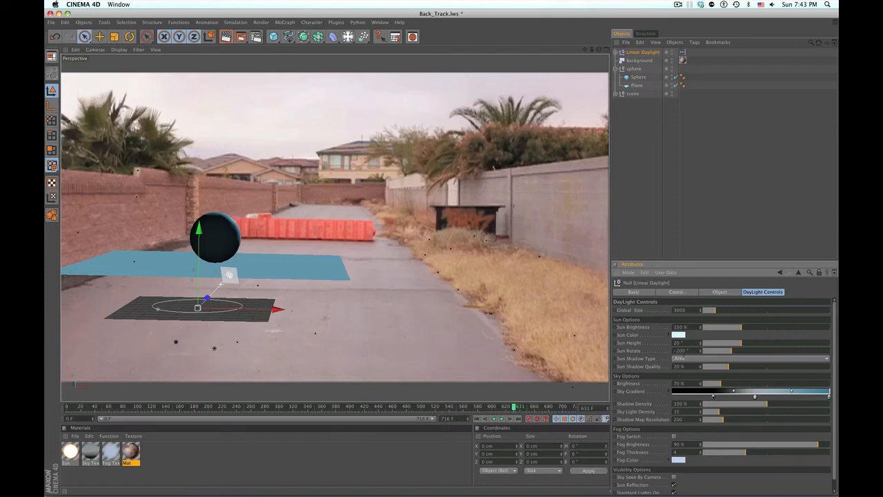
Set the daylight's Sun Rotate to -119° while checking its direction from the Top view, and render the Perspective view.
scroll(654, 415, down, 1)
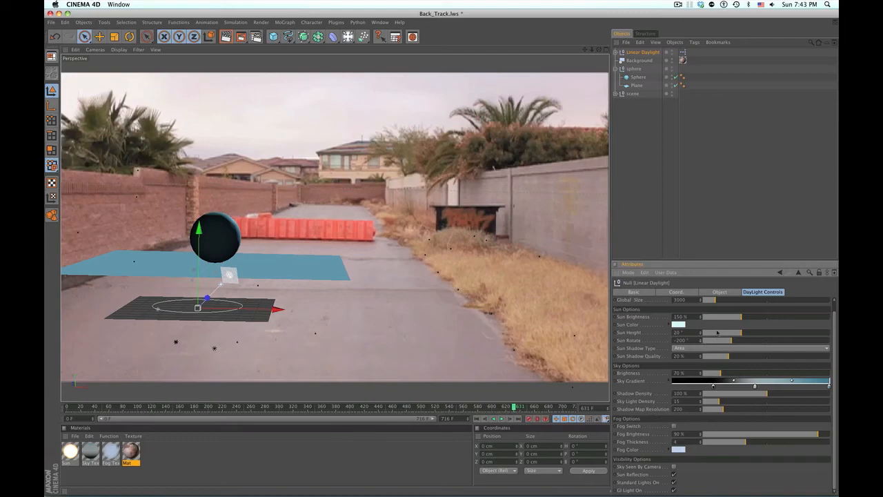
key(F2)
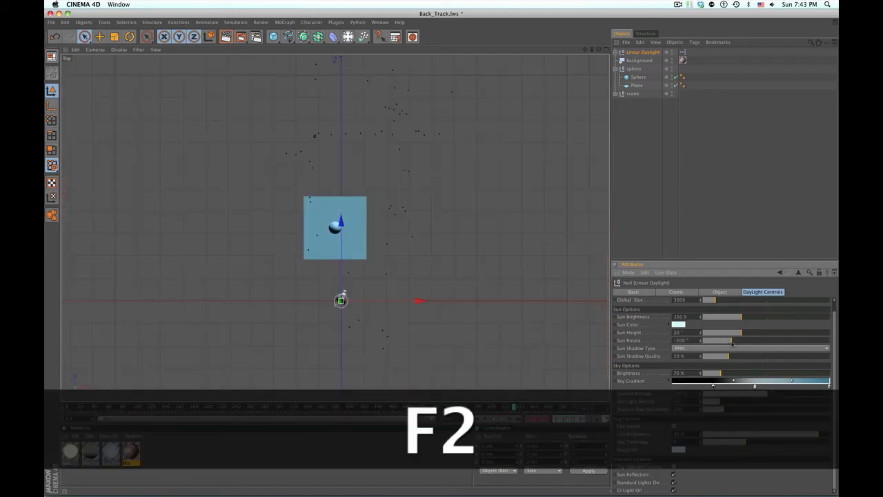
drag(733, 343, 748, 340)
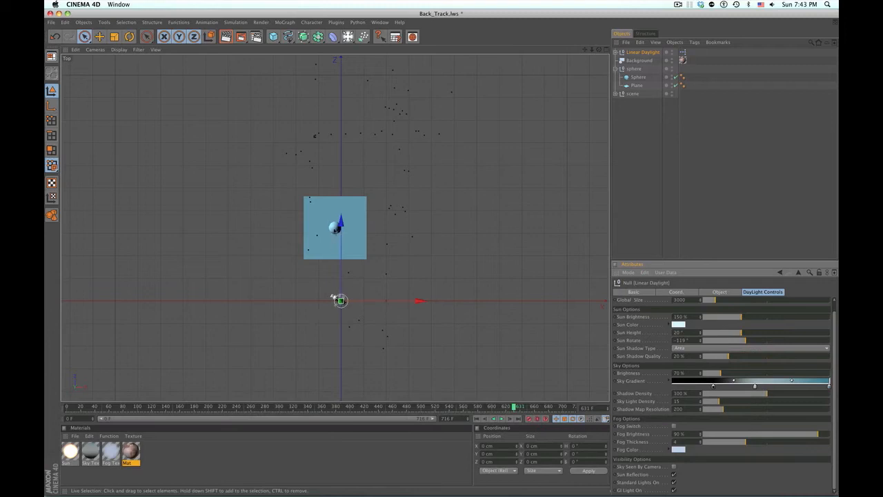
key(F1)
key(super+r)
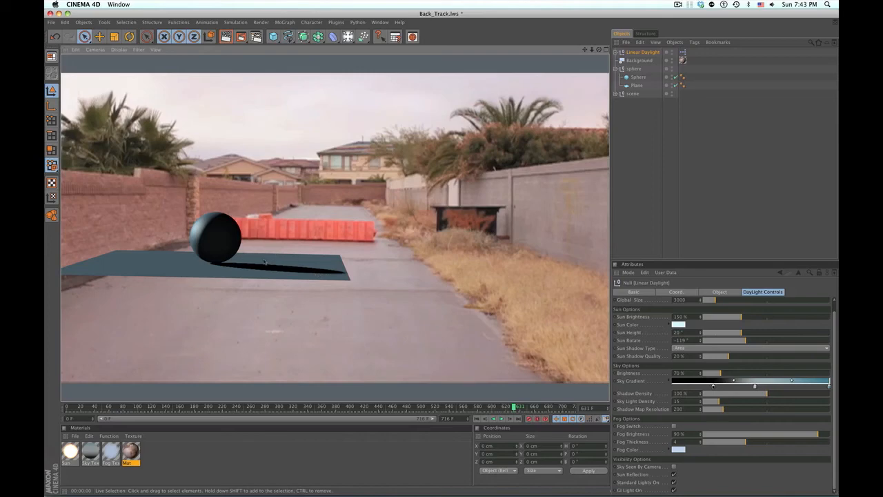
Set the Linear Daylight's Sun Height to 41° while checking its angle from the Front view.
key(F3)
key(F4)
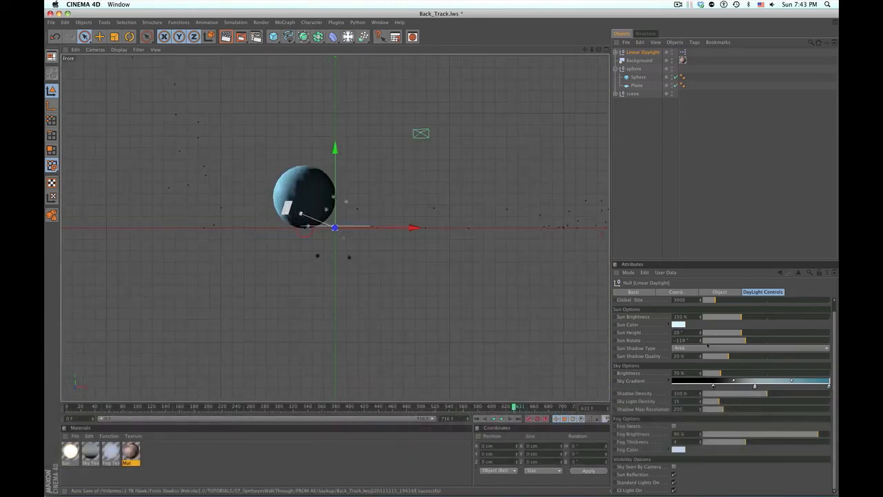
drag(744, 333, 768, 334)
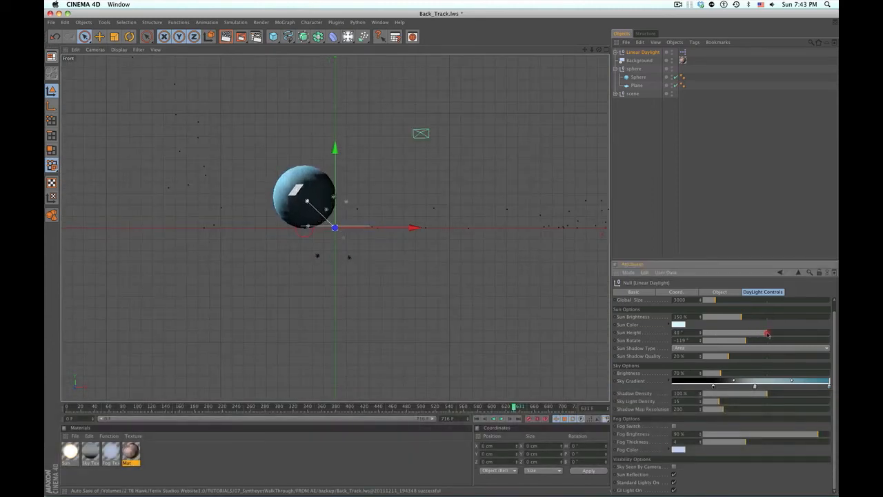
Try Shadow Maps (Soft) as the Sun Shadow Type and render the Perspective view.
click(689, 348)
click(696, 365)
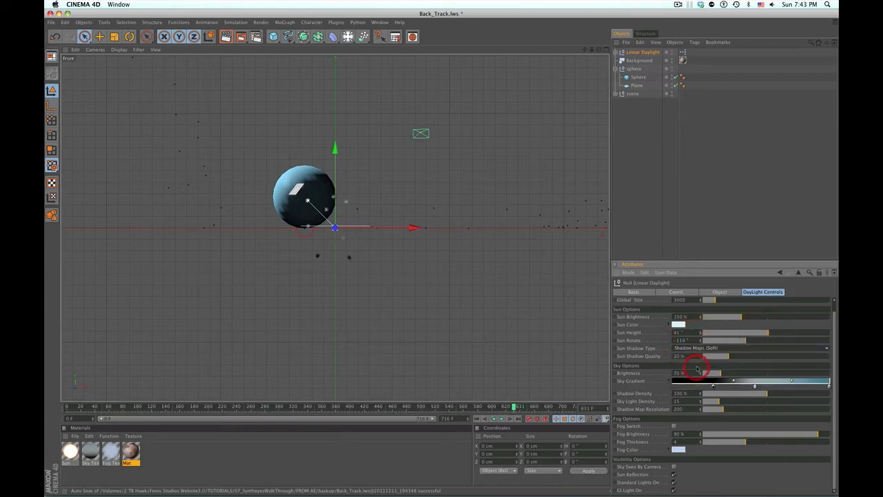
key(F1)
key(super+r)
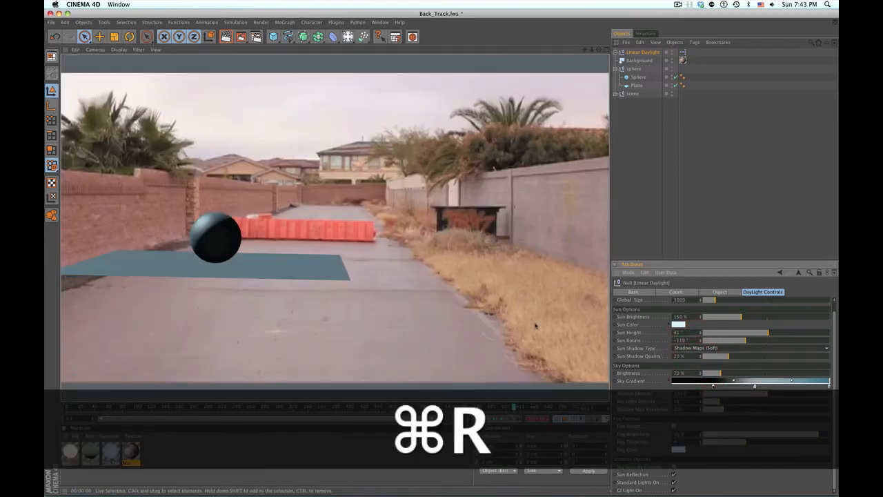
Set the Sun Shadow Type to Area and render the Perspective view again.
click(701, 348)
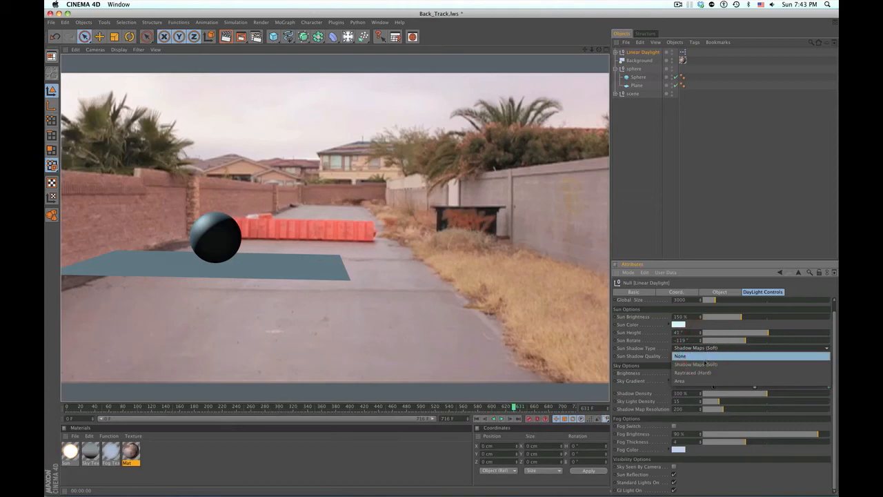
click(696, 381)
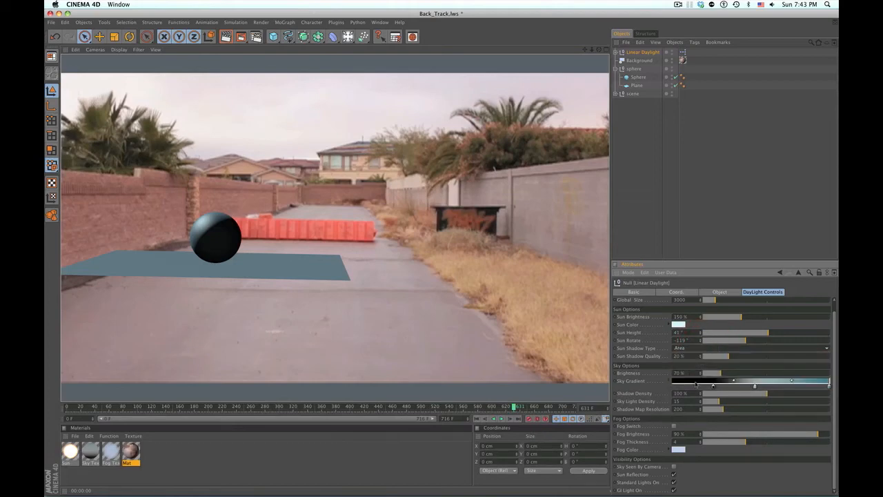
key(super+r)
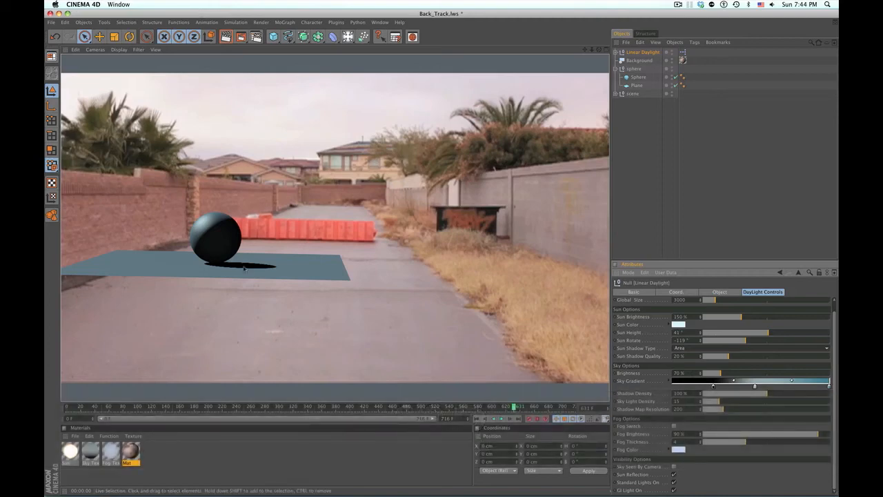
Set the render anti-aliasing to Best with a Max Level of 2x2.
click(256, 37)
click(124, 60)
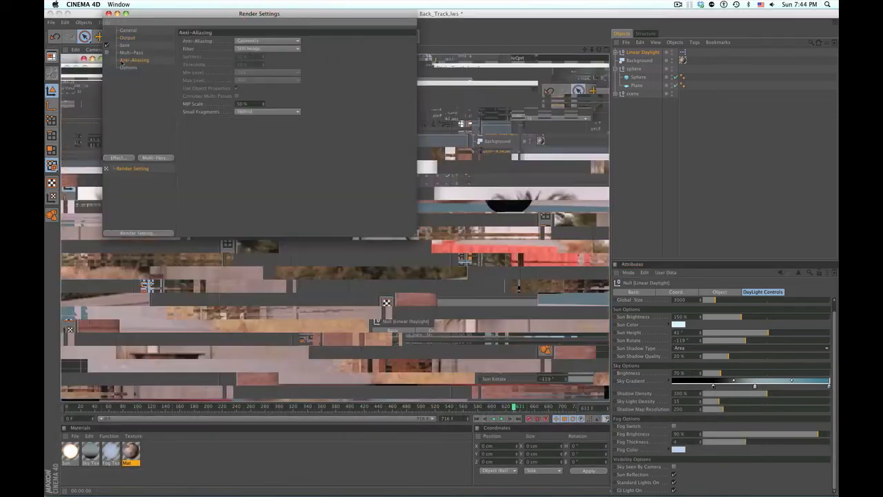
click(255, 41)
click(246, 65)
click(247, 81)
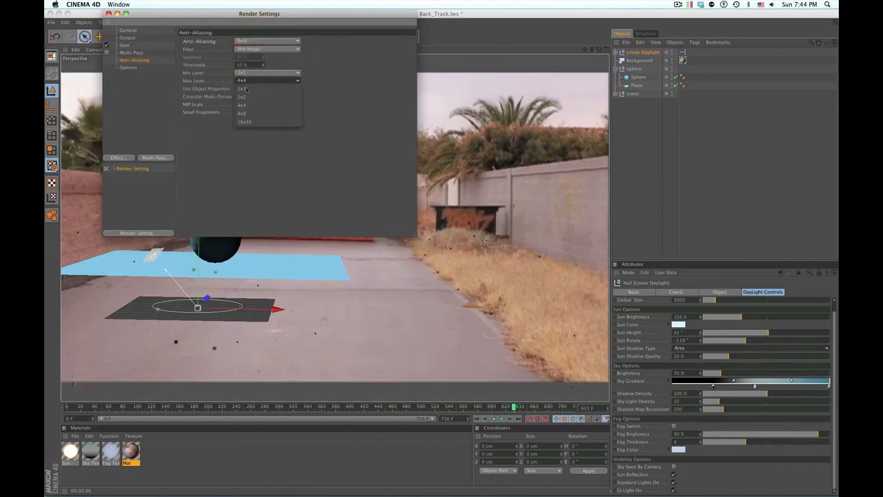
click(247, 96)
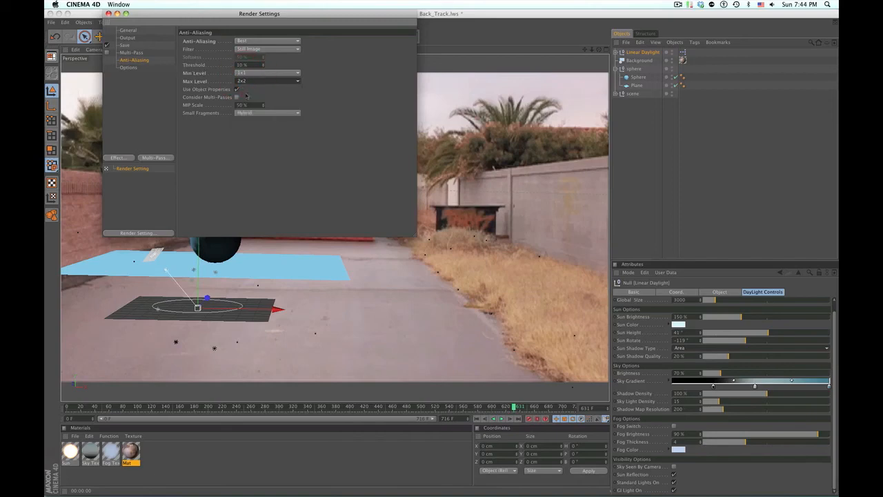
Change the anti-aliasing filter from Still Image, close the render settings and render the Perspective view.
click(277, 49)
click(273, 64)
click(367, 71)
key(super+w)
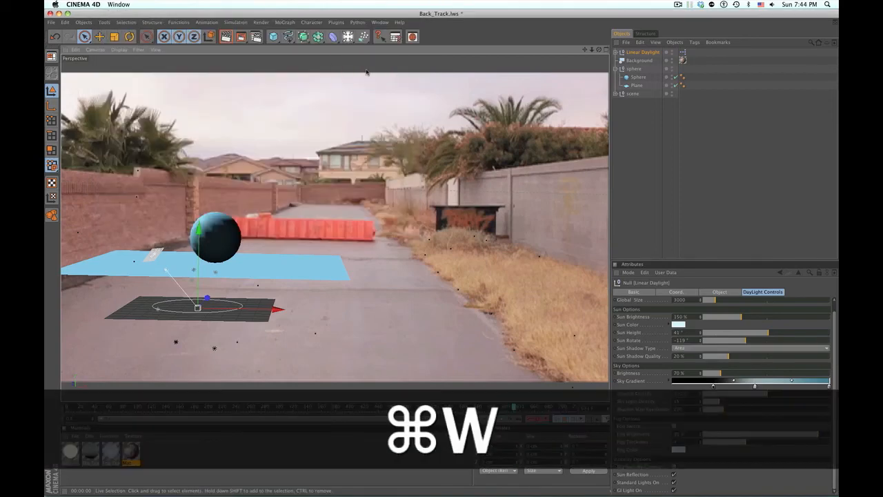
key(super+r)
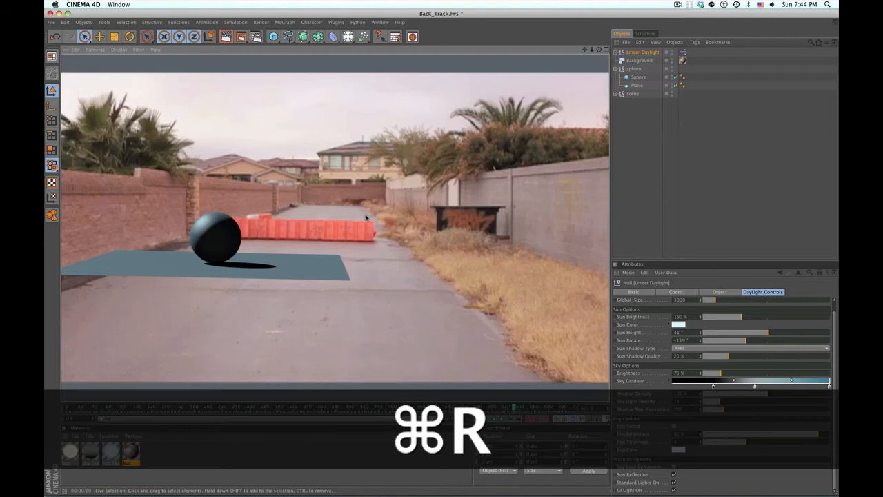
Apply the footage material Mat to the Plane and set its texture projection to Frontal.
click(321, 276)
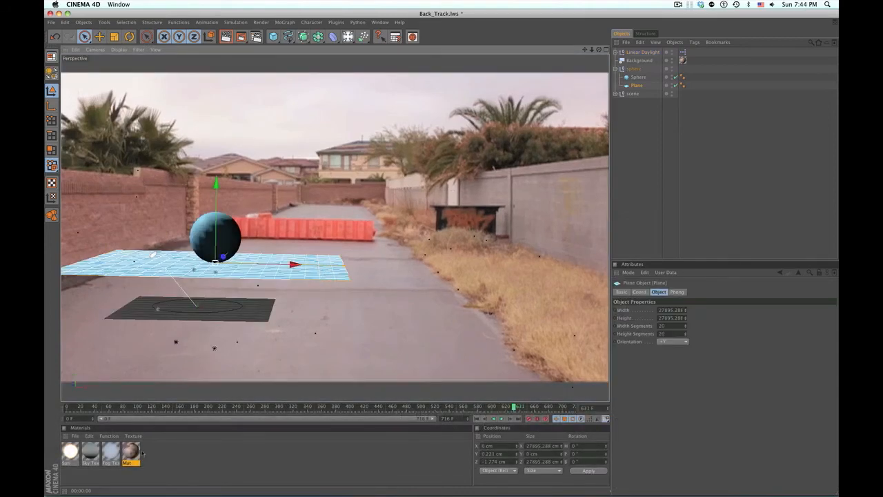
drag(131, 455, 572, 203)
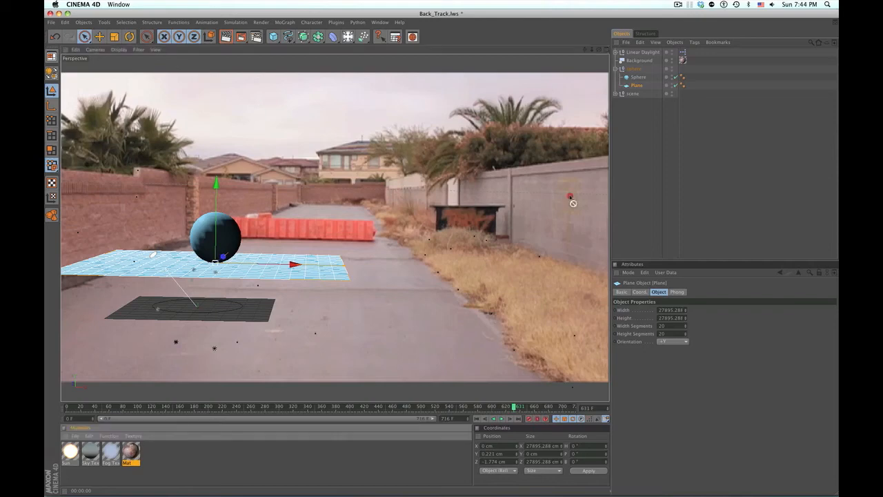
drag(645, 86, 640, 86)
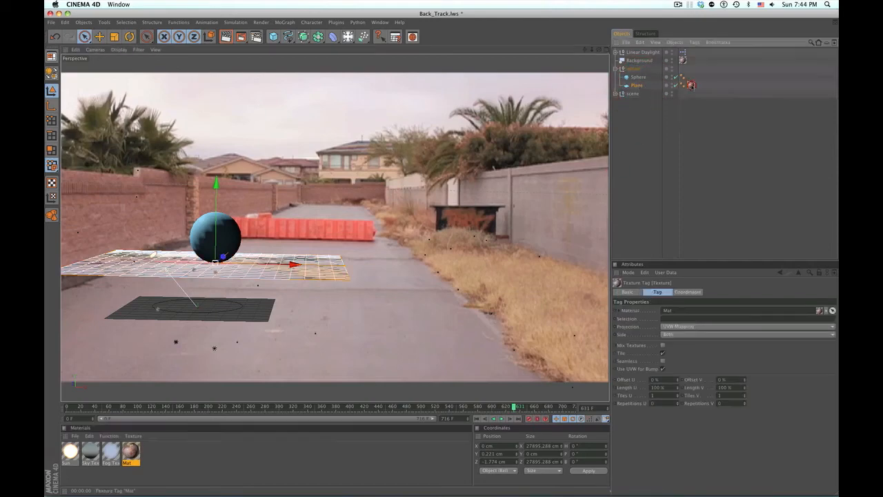
click(675, 326)
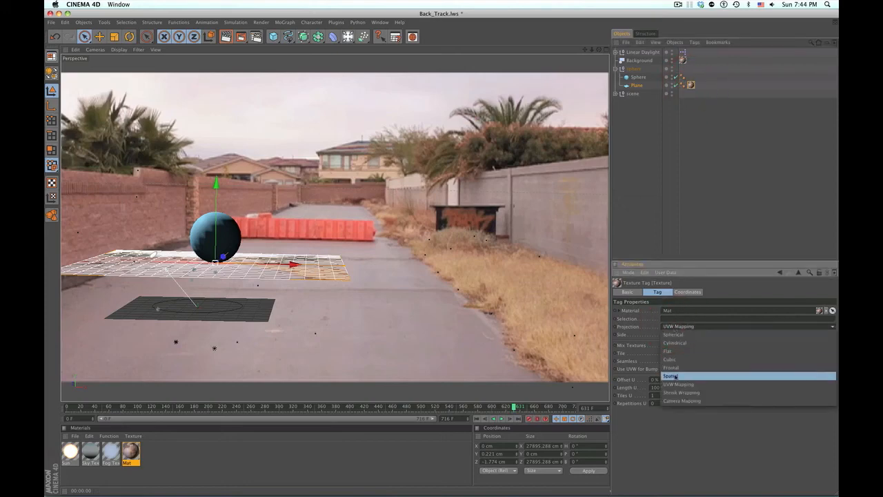
click(679, 364)
click(730, 153)
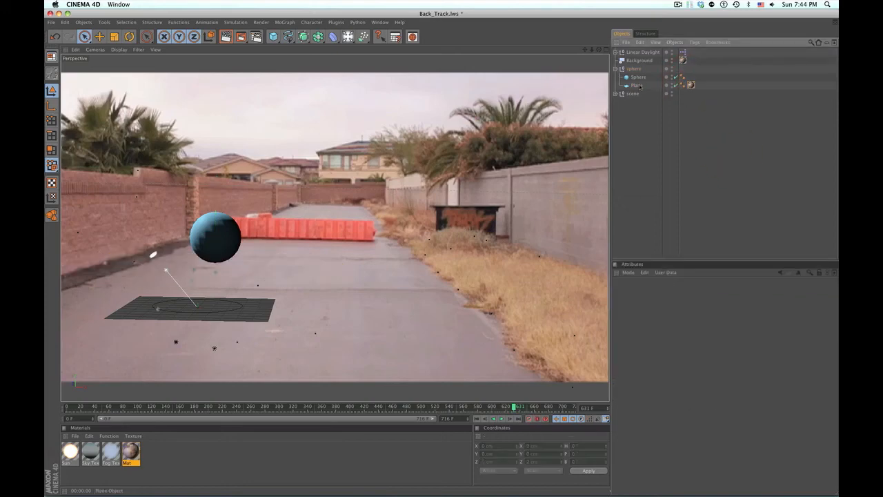
Add a Compositing tag to the Plane and enable Compositing Background.
right_click(635, 85)
mouse_move(669, 92)
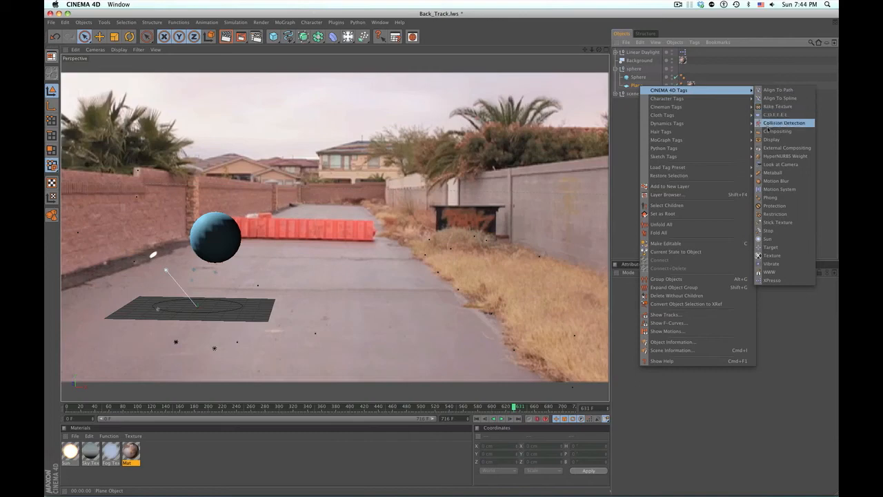
click(771, 131)
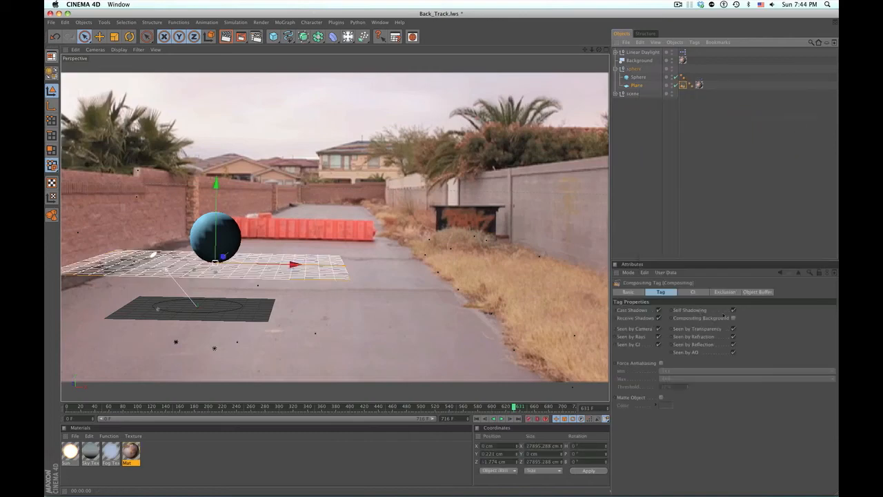
click(731, 320)
click(631, 200)
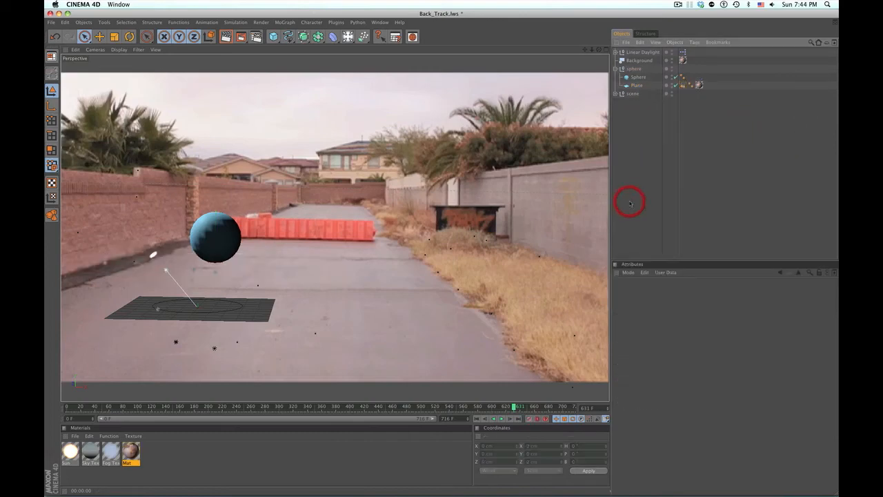
Render the view at frame 631, play forward to frame 652 and render it to check the sphere's shadow.
key(super+r)
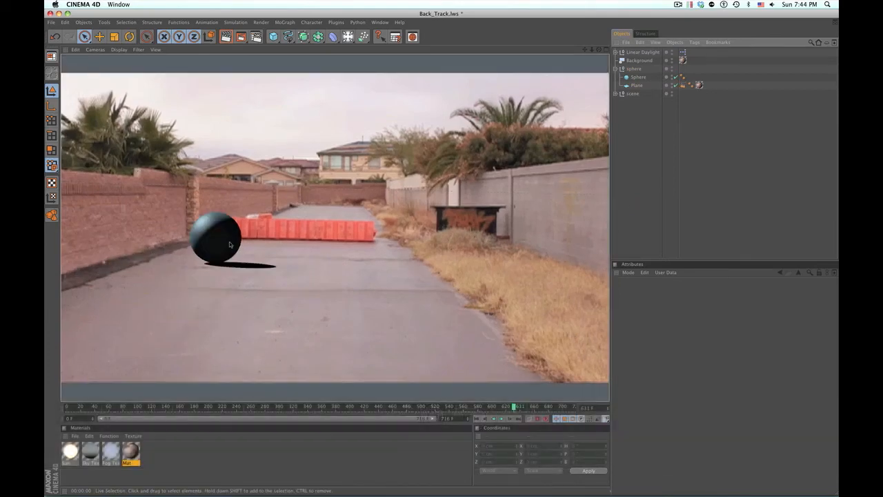
click(500, 419)
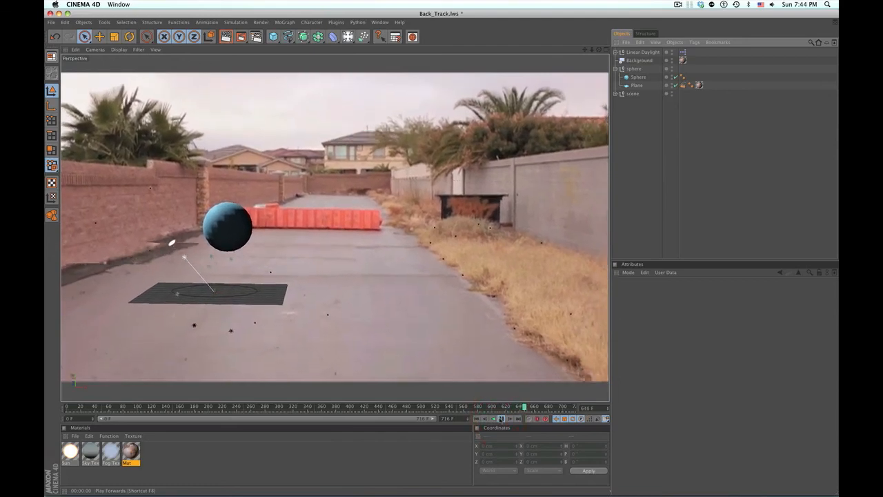
key(super+r)
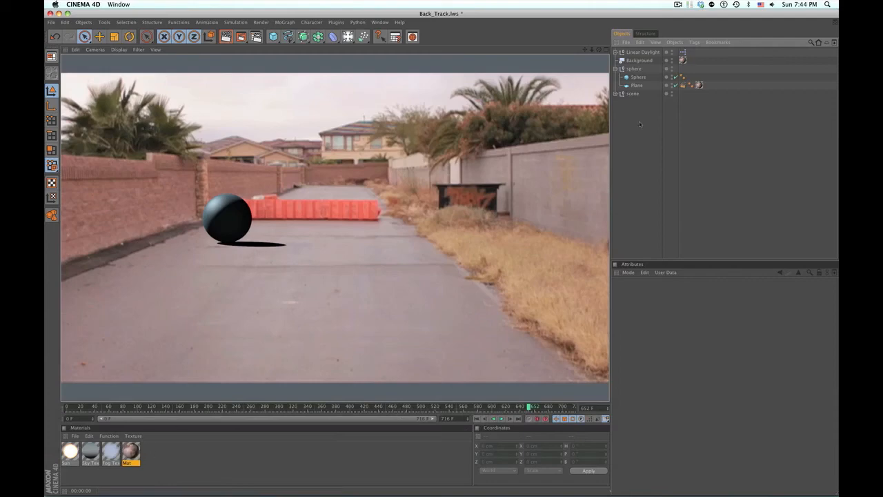
Set the Sphere to 33 segments and type Icosahedron, and render the view.
click(633, 76)
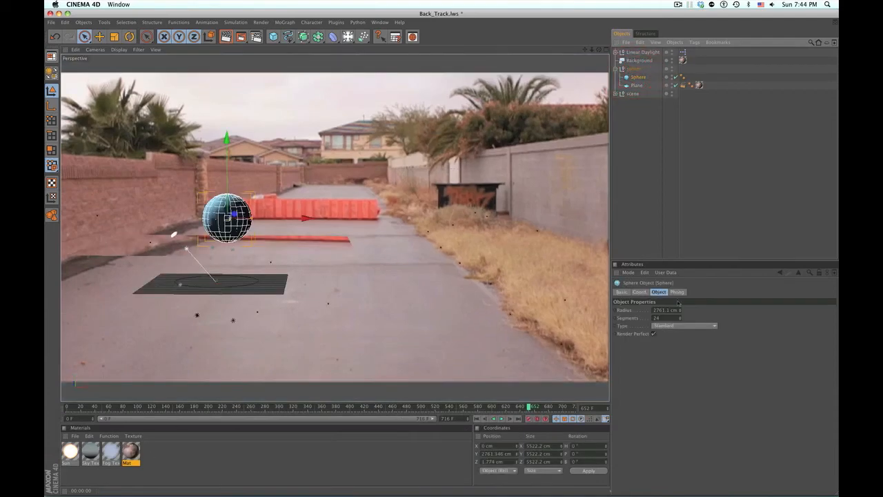
drag(680, 322, 680, 312)
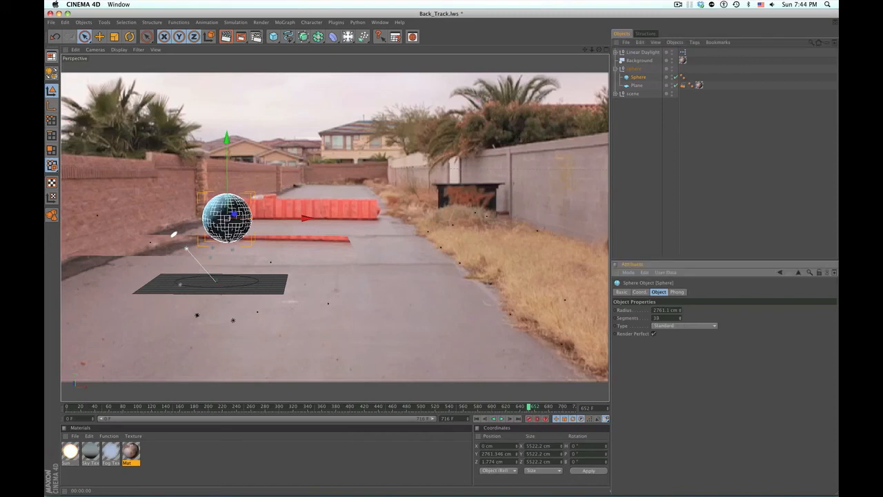
click(675, 326)
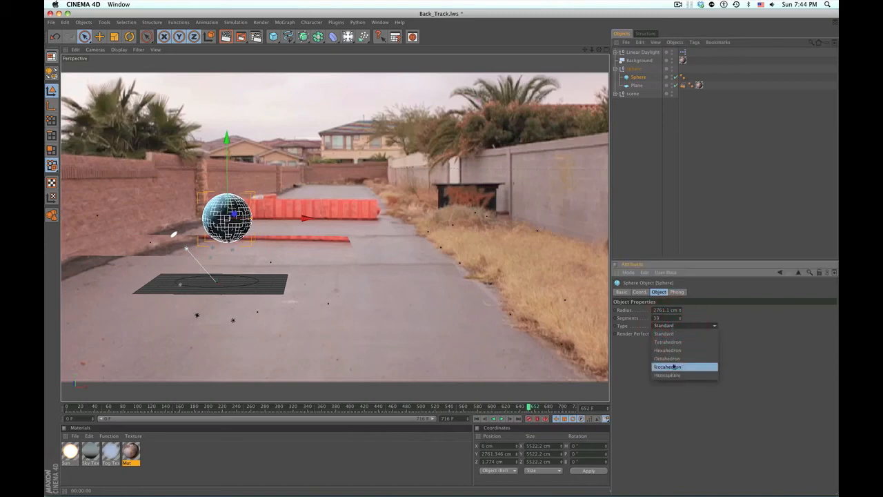
click(675, 367)
click(337, 465)
key(super+r)
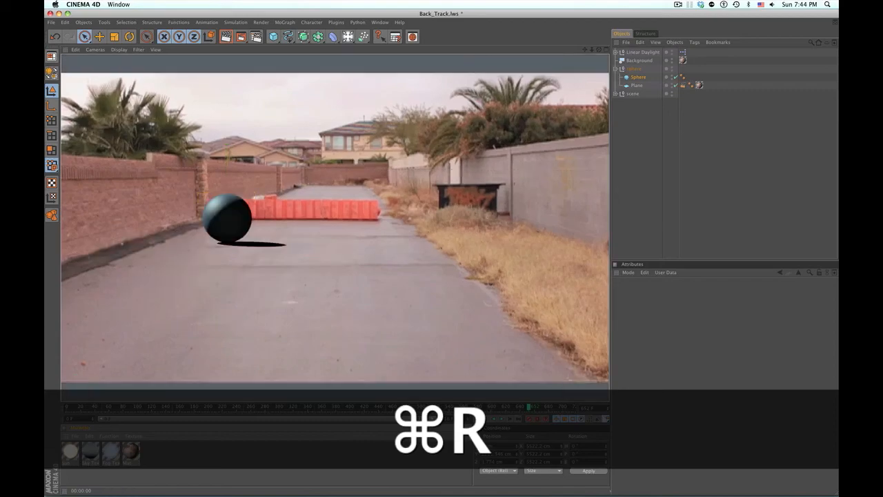
Collapse the sphere group in the object hierarchy and move the timeline to frame 75.
drag(529, 407, 361, 406)
click(640, 120)
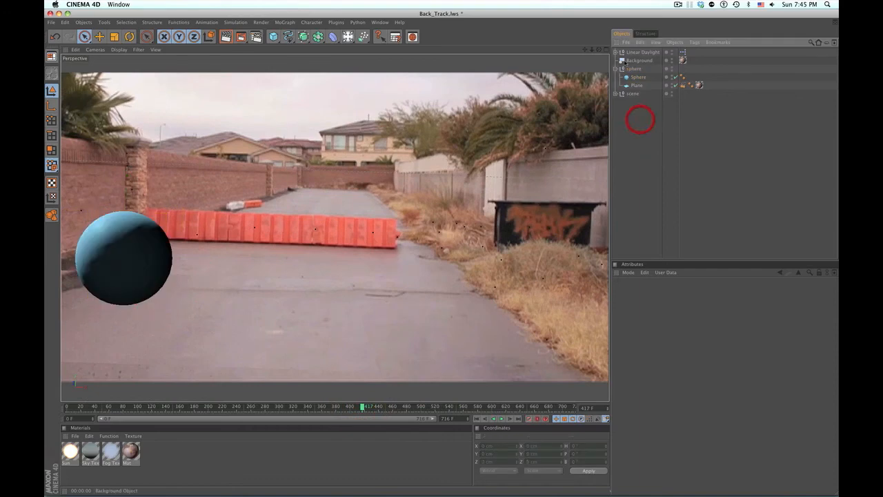
click(616, 69)
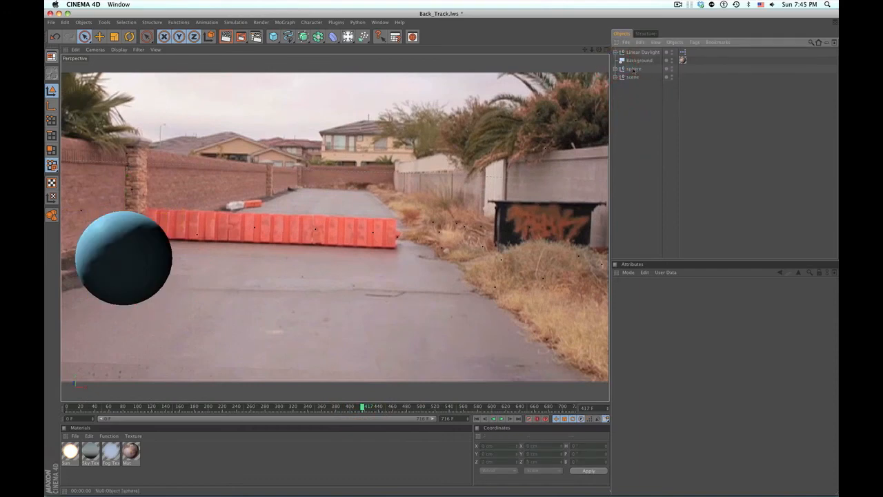
drag(361, 407, 118, 389)
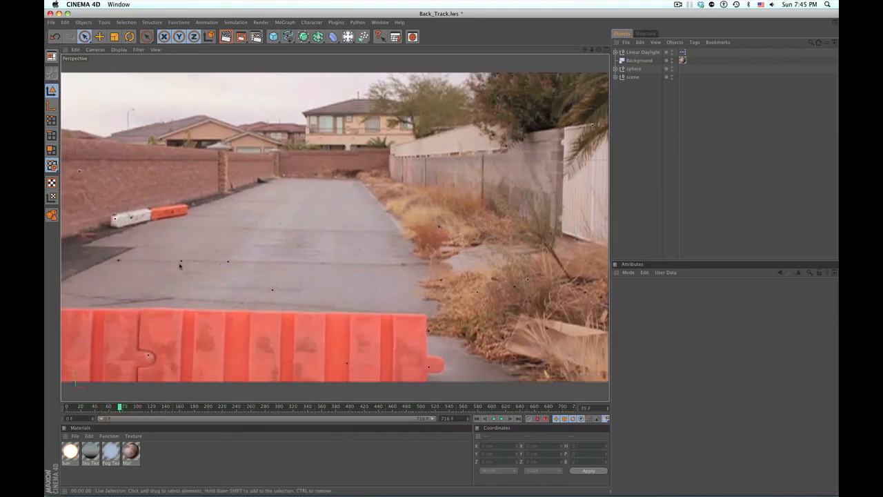
Select the Tracker135 null on the pavement behind the orange barrier and add a 200 cm cube at its position.
click(180, 261)
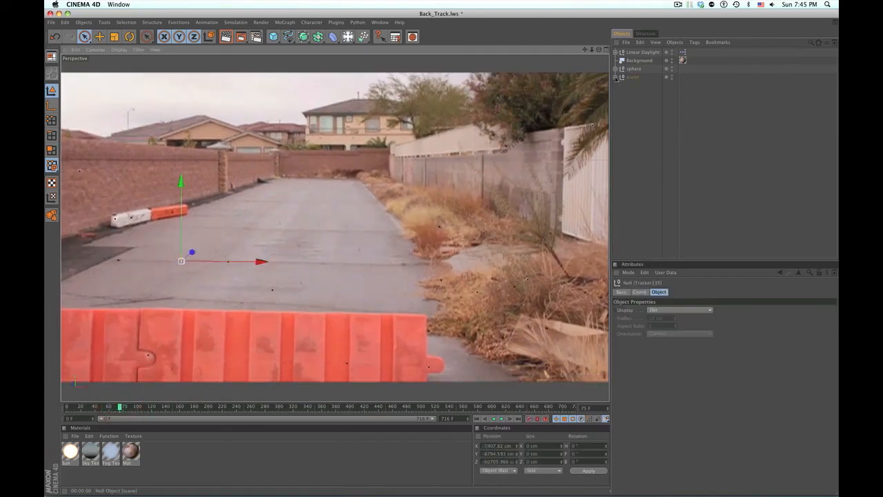
click(664, 310)
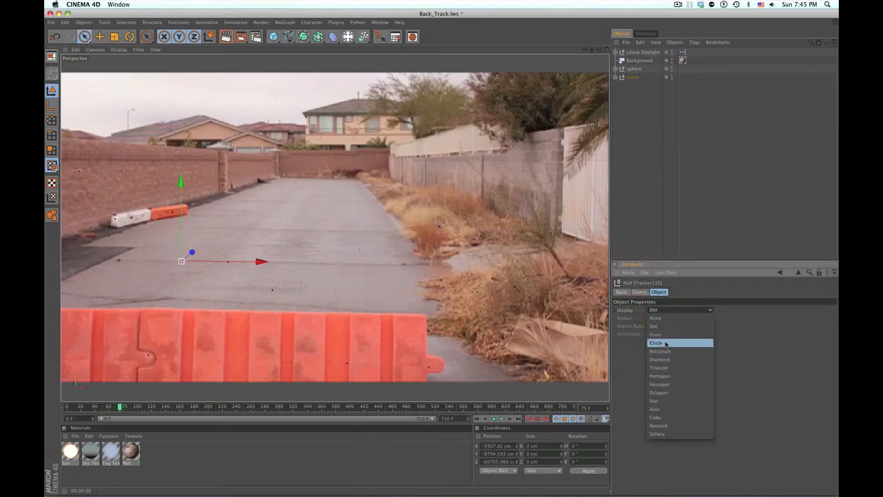
click(639, 325)
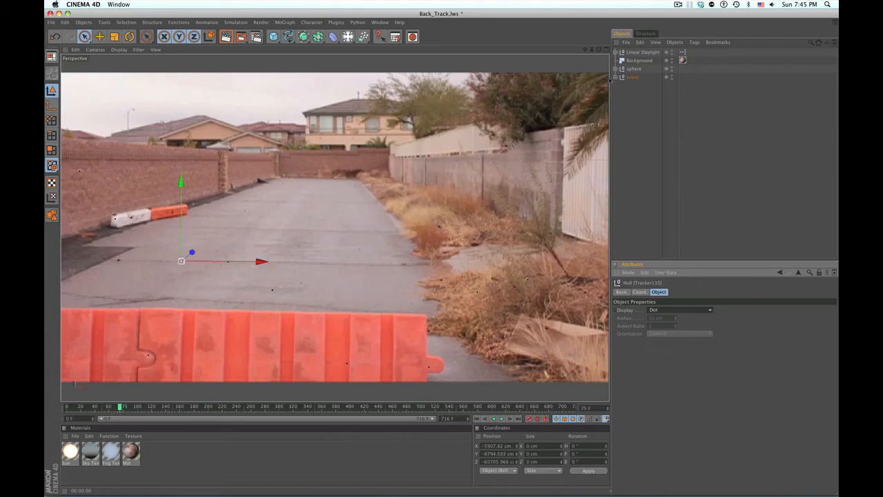
key(alt)
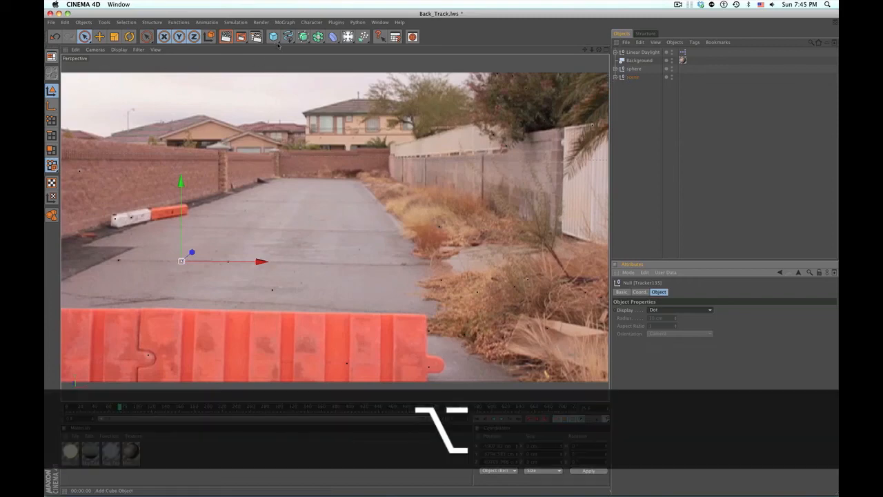
alt+click(273, 37)
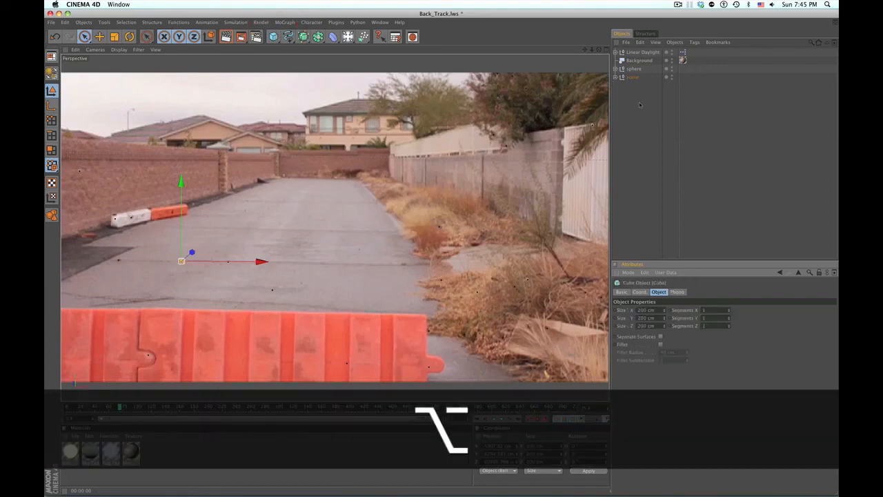
Move the cube out of the tracker hierarchy to the top level of the object list, just above the scene group.
click(616, 76)
scroll(641, 104, down, 20)
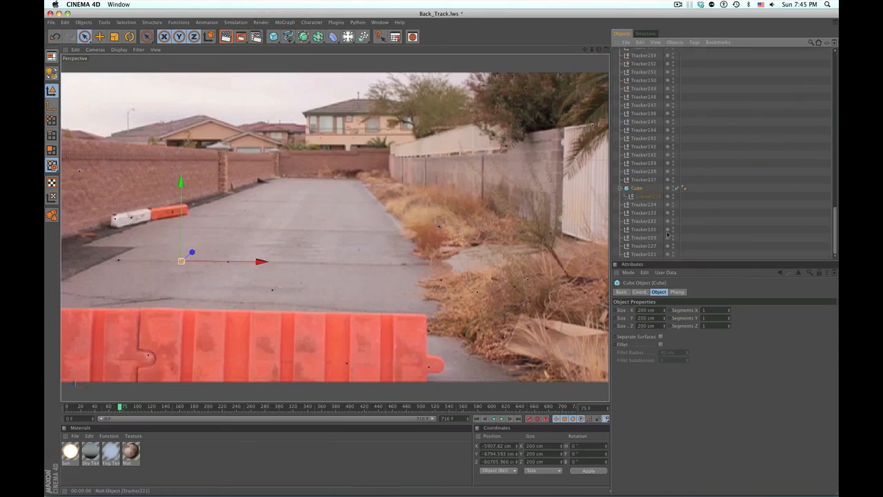
drag(645, 198, 636, 74)
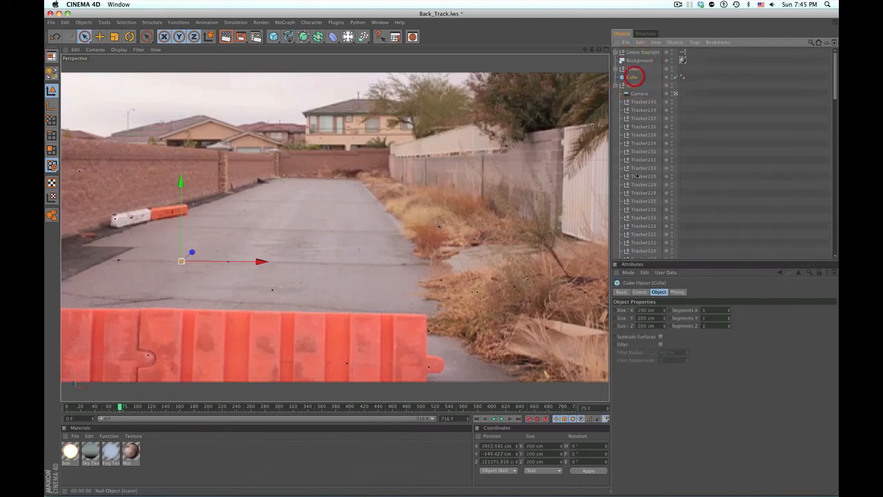
Scale the cube uniformly to about 2484 cm and collapse the scene group.
click(115, 37)
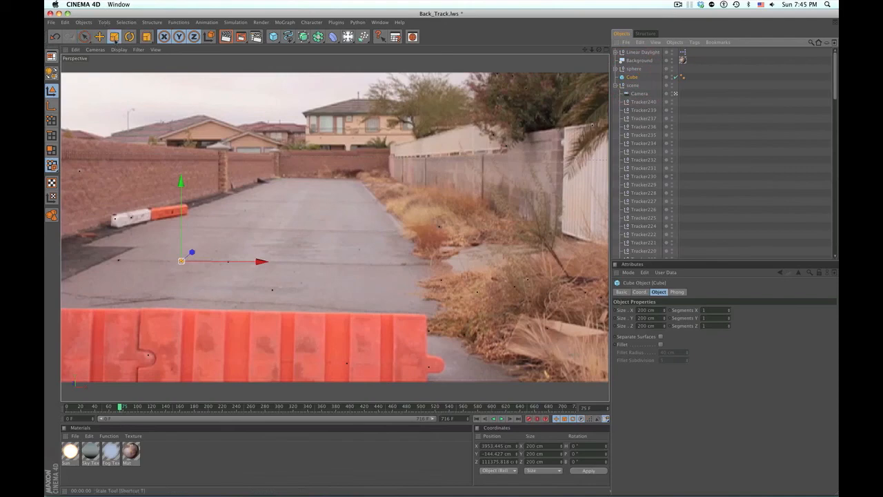
drag(195, 215, 327, 215)
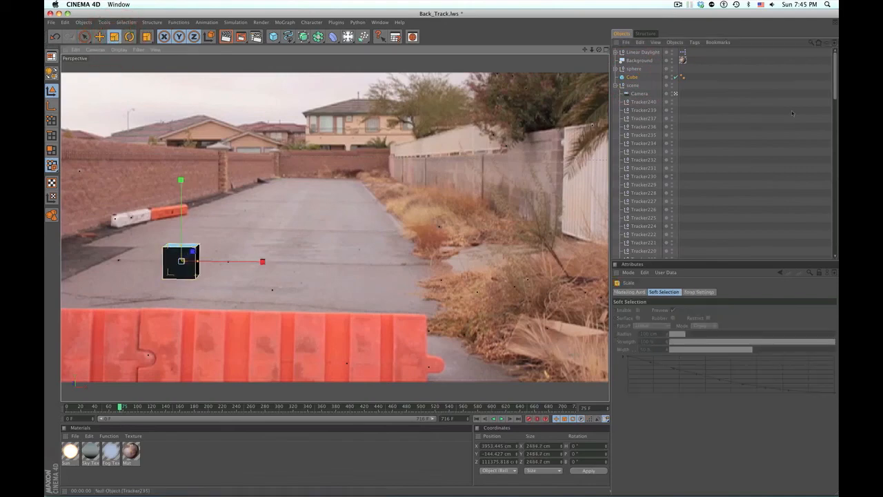
click(616, 85)
click(634, 104)
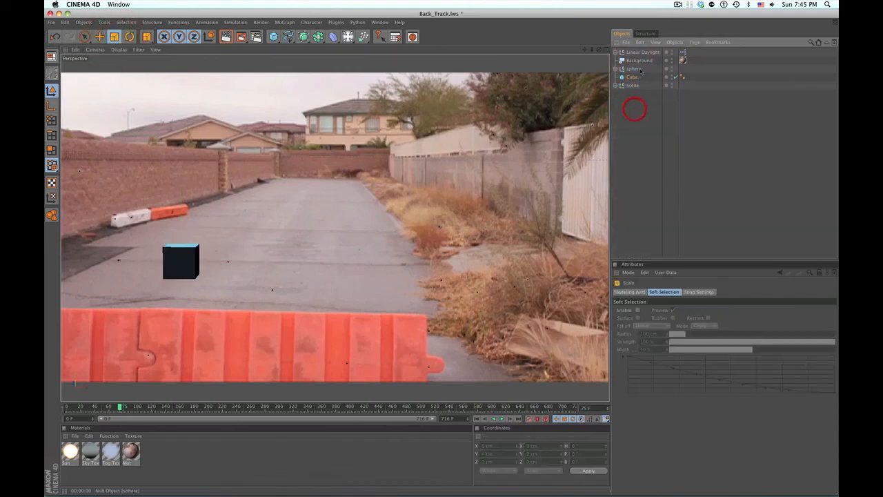
Rename the sphere null as sphere_Front.
click(631, 69)
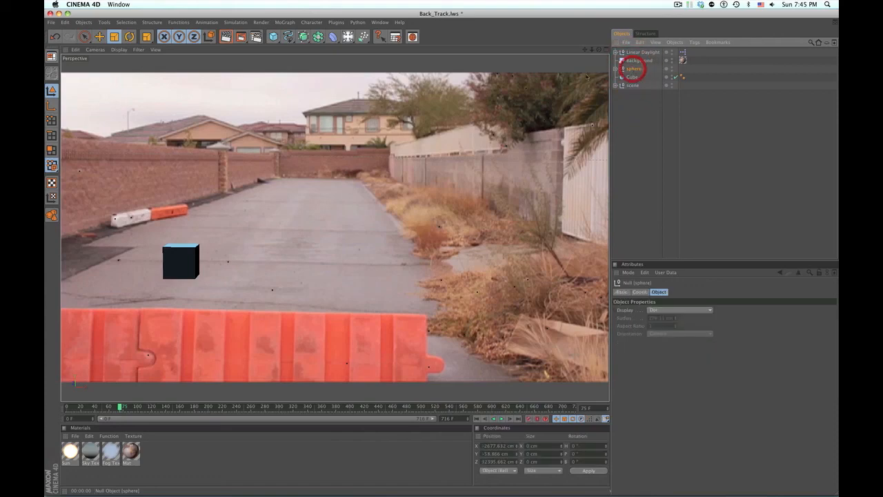
key(Return)
key(Right)
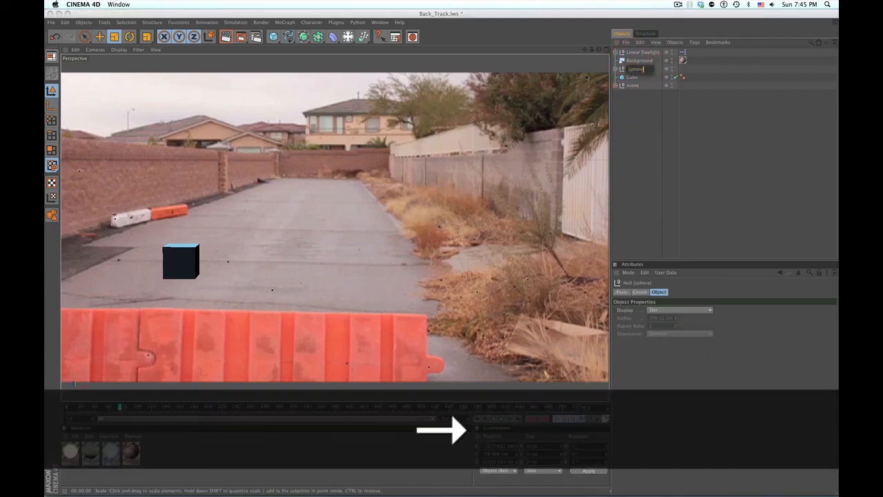
text(_Fr)
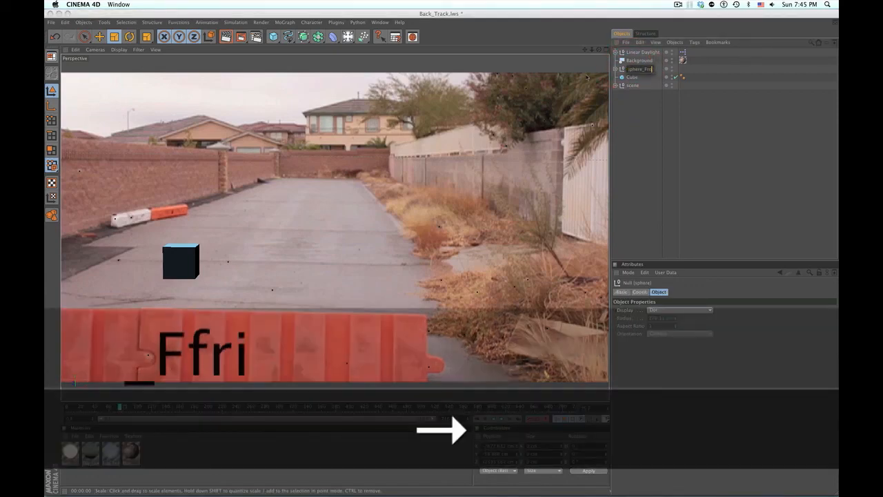
text(ont)
key(Return)
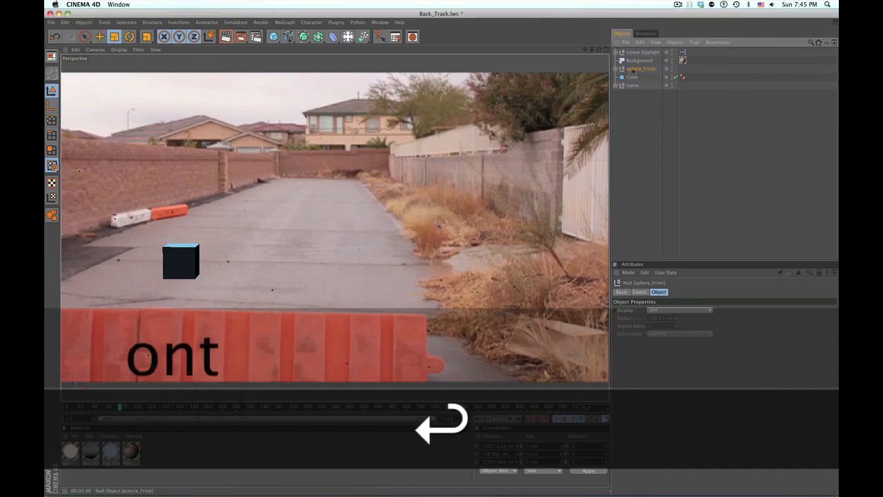
Duplicate the sphere_Front group and rename the copy as sphere_back.
key(Up)
ctrl+drag(635, 69, 635, 65)
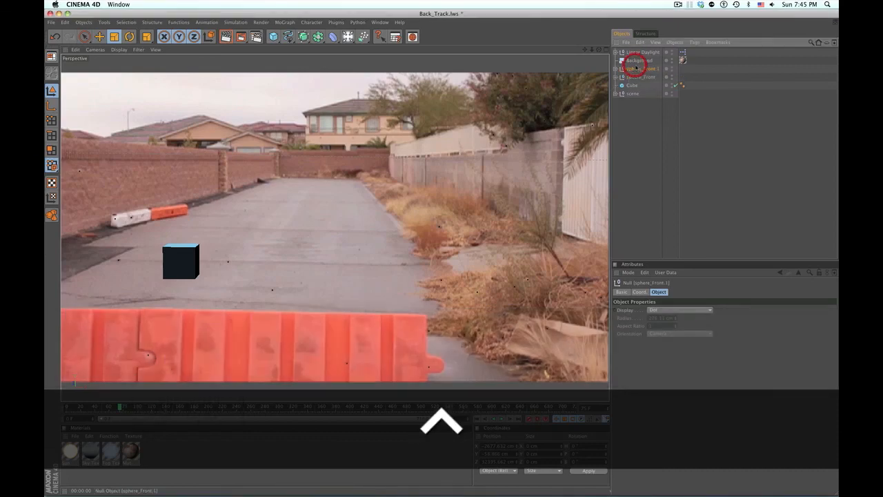
click(638, 67)
key(Return)
key(Right)
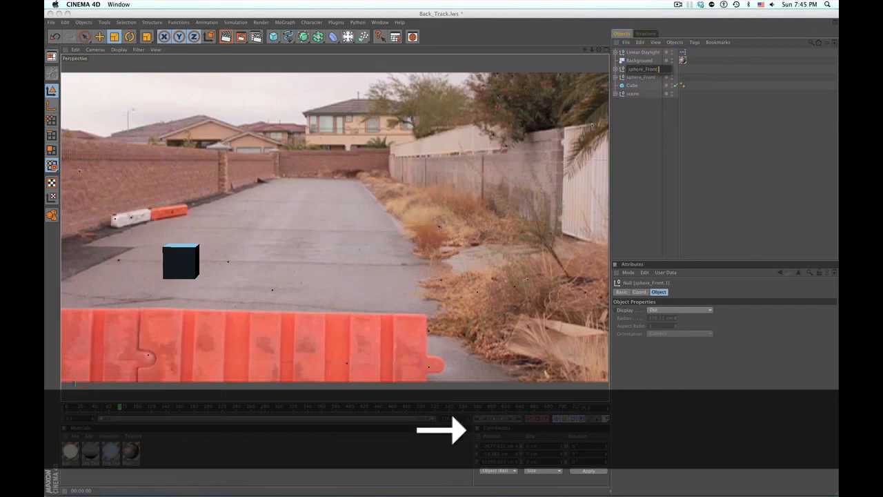
text(back)
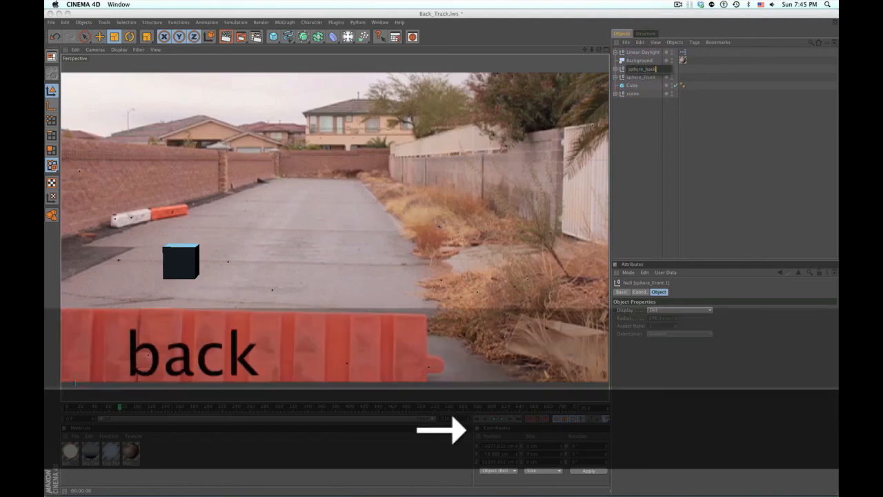
key(Return)
In the top view, move the sphere_back group far back along Z and slightly along X to the cube's position.
key(F2)
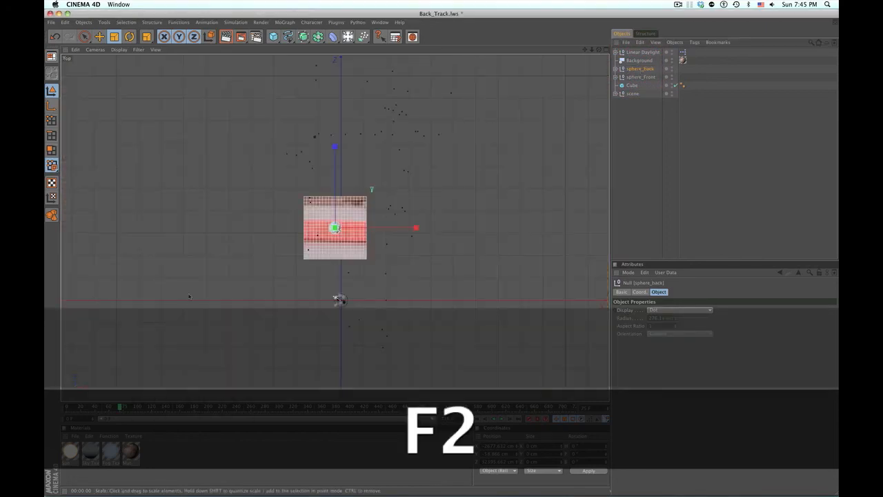
click(641, 156)
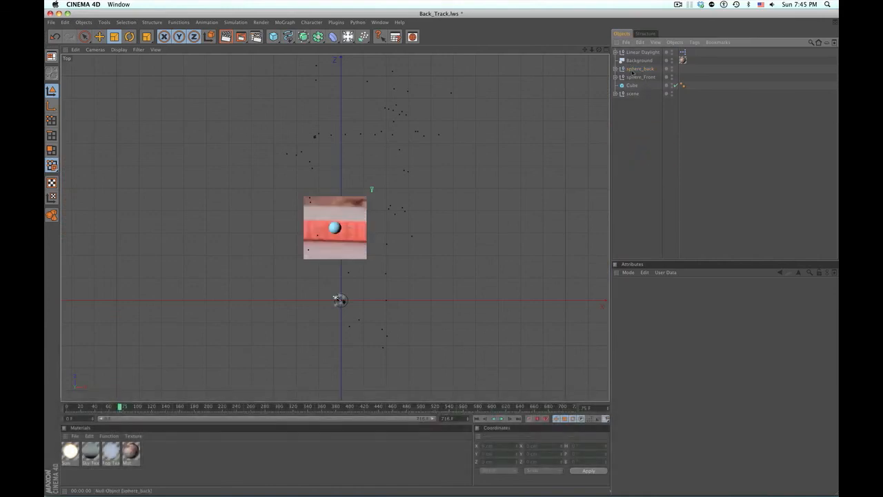
click(633, 70)
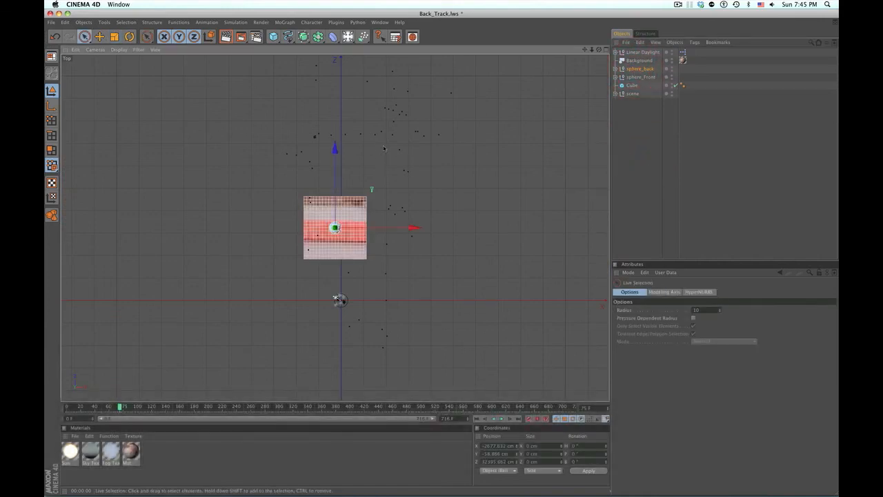
key(1)
drag(385, 148, 328, 52)
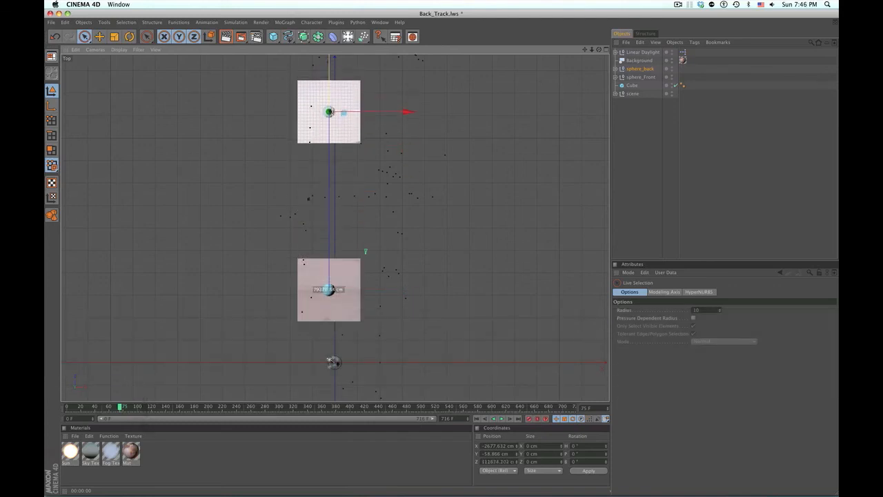
drag(329, 109, 344, 111)
key(F1)
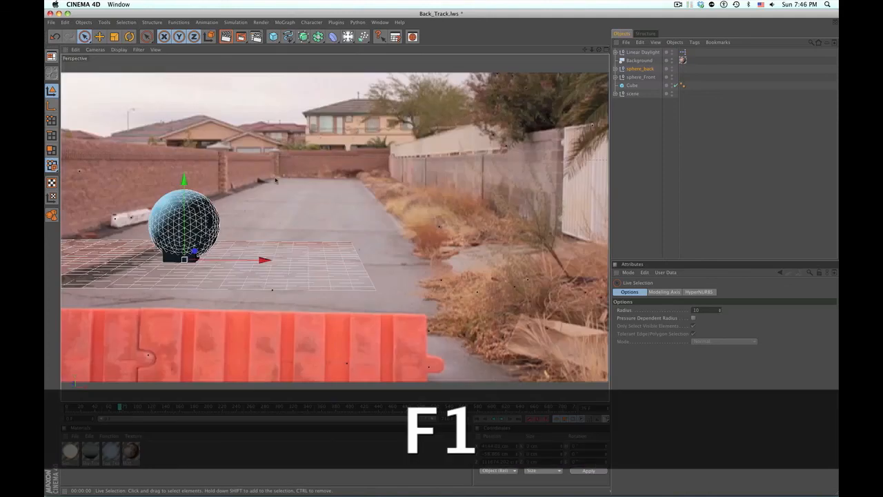
Delete the reference cube and render the perspective view at frame 75.
click(650, 109)
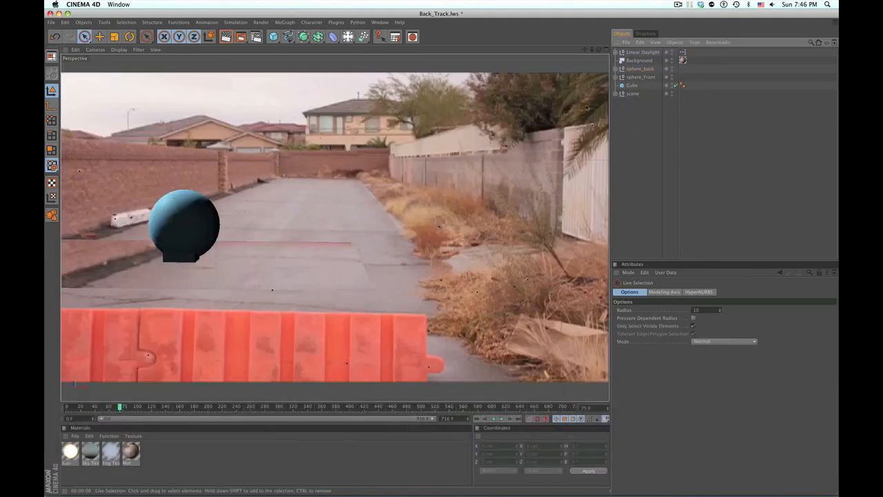
click(626, 85)
key(Delete)
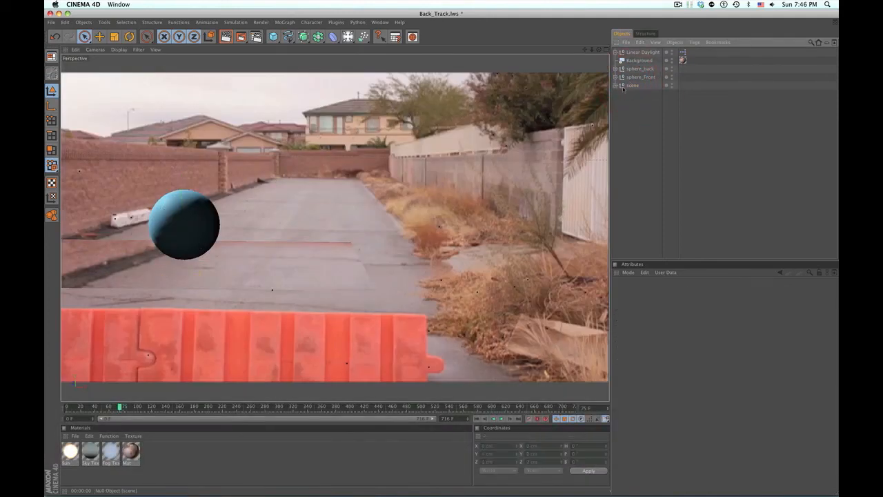
key(super+r)
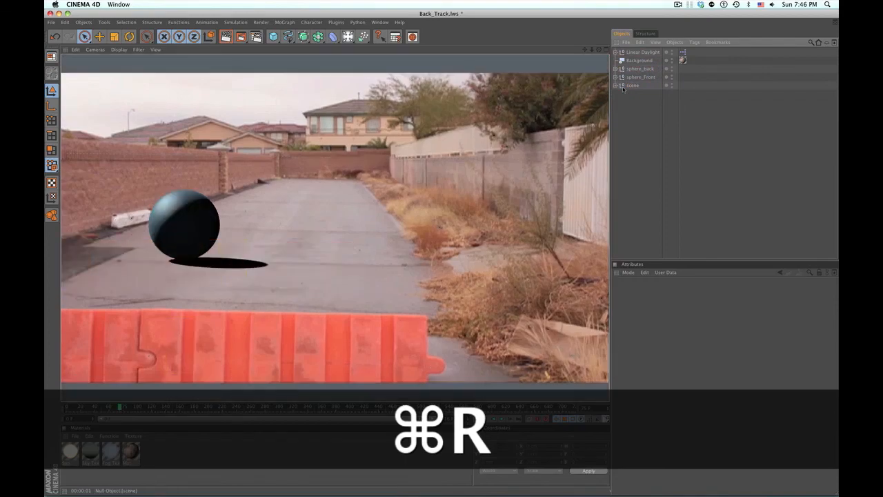
Move the timeline to frame 716 and render the view to check both spheres and their shadows.
drag(122, 407, 573, 407)
key(super+r)
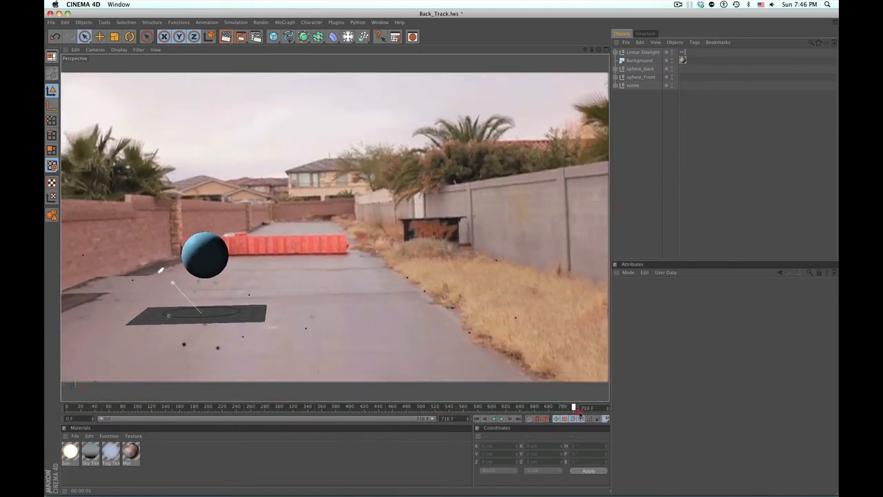
key(super+r)
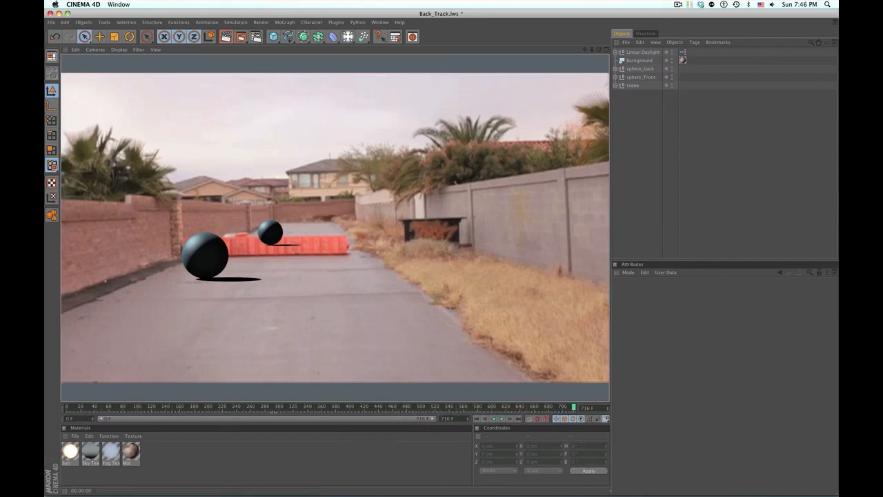
Scrub the timeline back to around frame 593 to examine the spheres against the footage.
drag(464, 407, 487, 407)
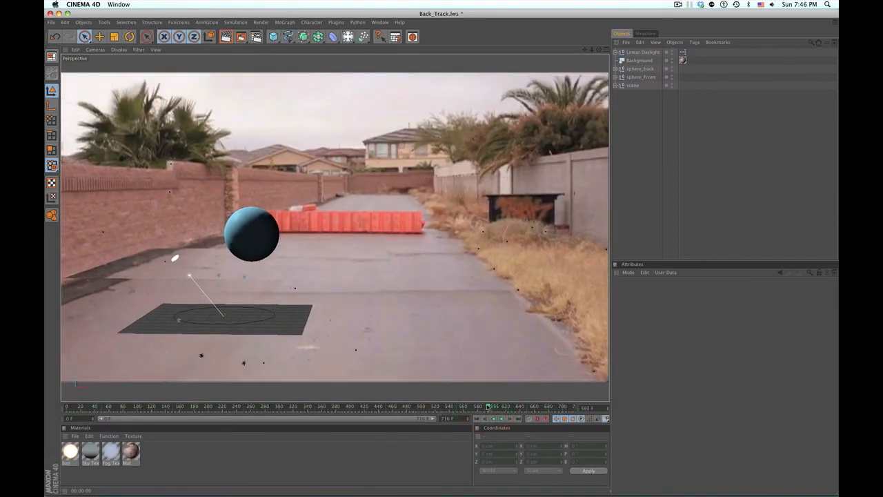